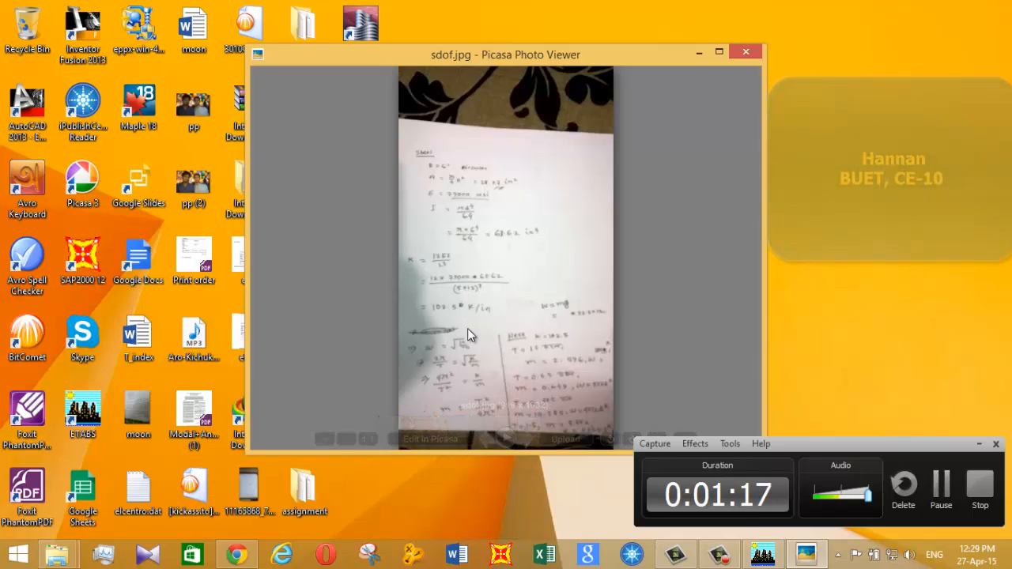
# - Review the water tower SDOF idealization slide and the handwritten column stiffness calculation
pyautogui.click(527, 439)
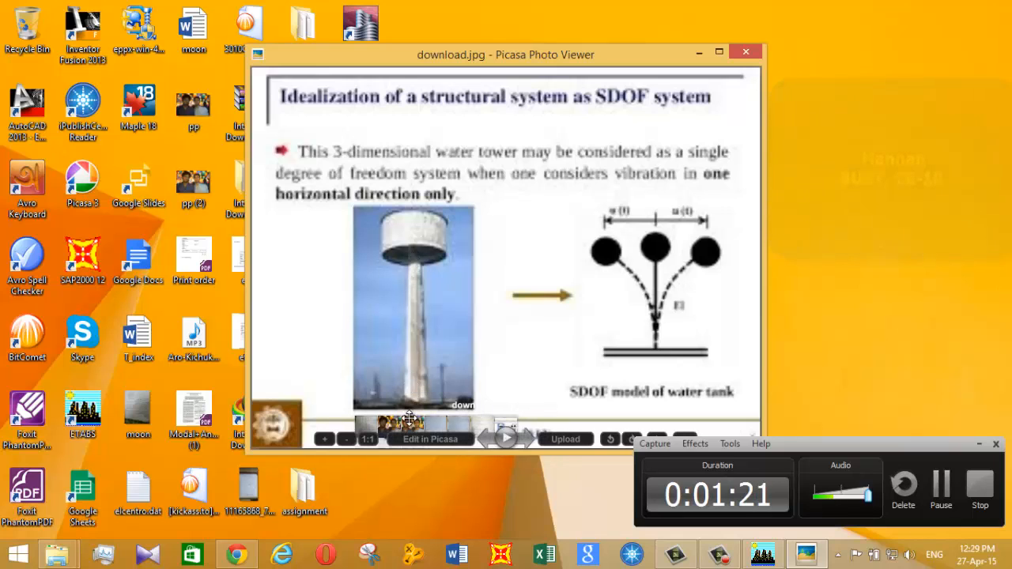
pyautogui.click(484, 441)
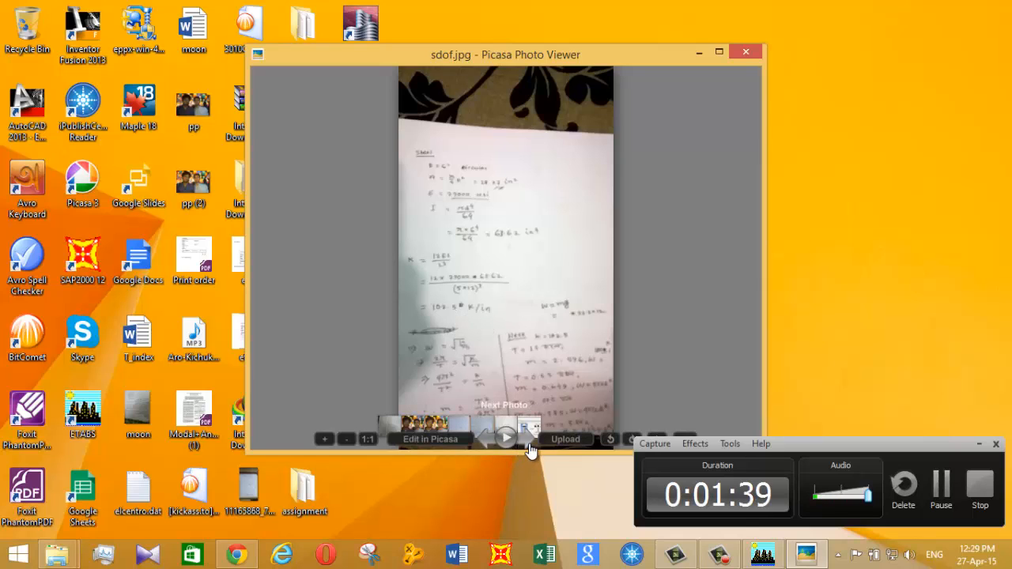
pyautogui.click(525, 439)
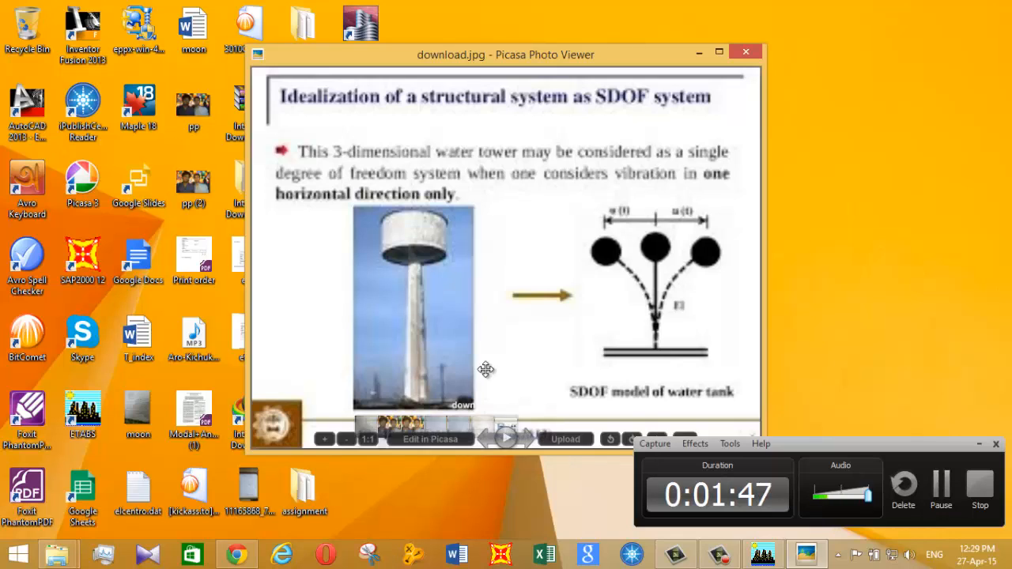
# - Switch to ETABS and start a new model without initializing it from an existing .edb file
pyautogui.click(774, 558)
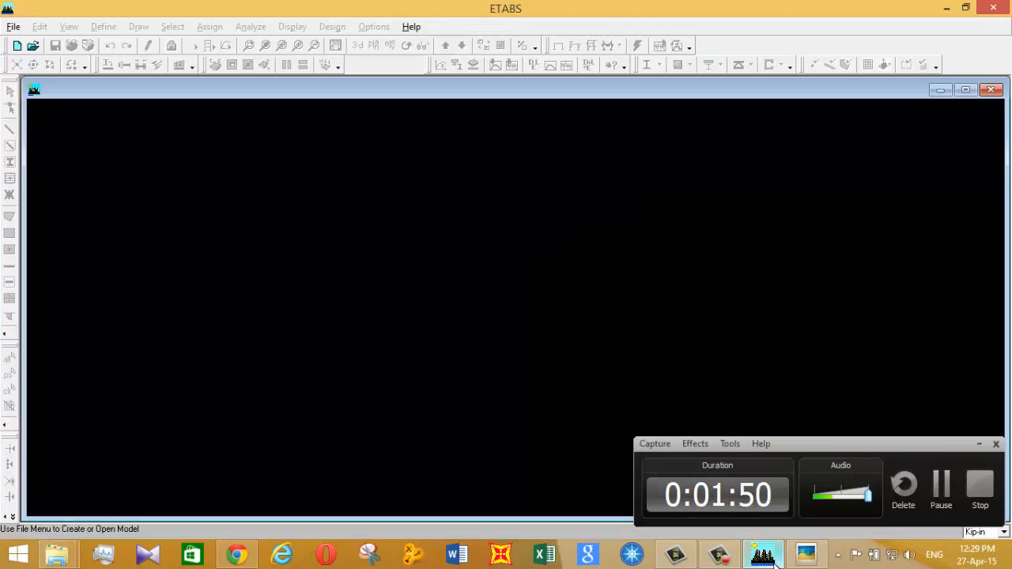
pyautogui.click(16, 46)
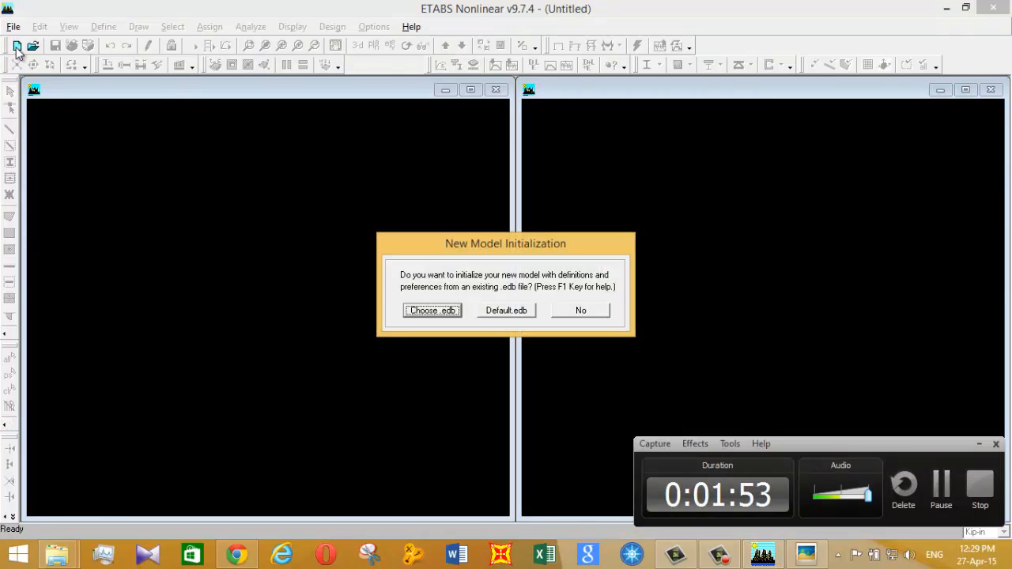
pyautogui.click(581, 312)
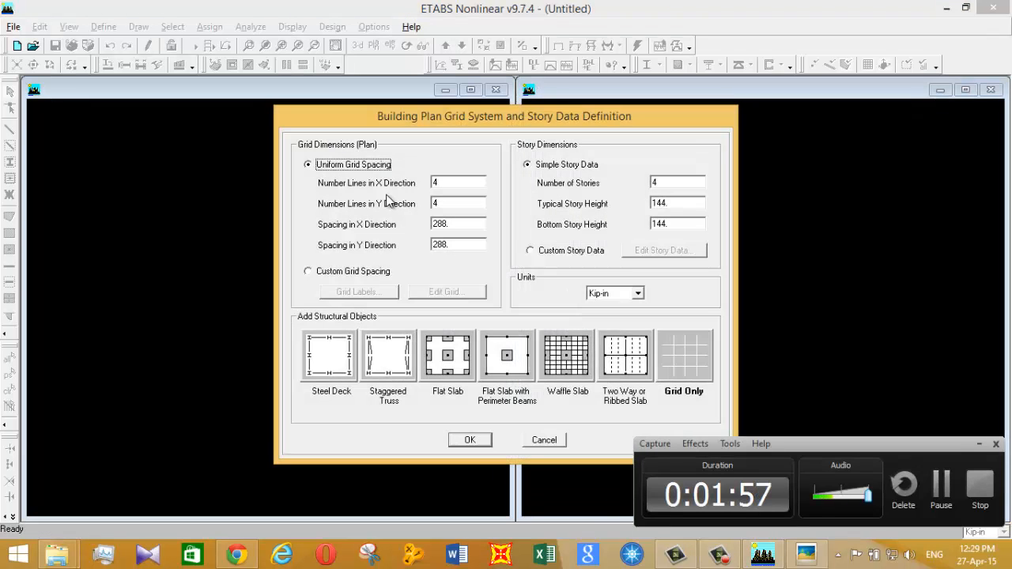
# - Create a grid-only model with 2 grid lines in X and Y, 1 story, and typical and bottom story heights of 60 in
pyautogui.doubleClick(450, 184)
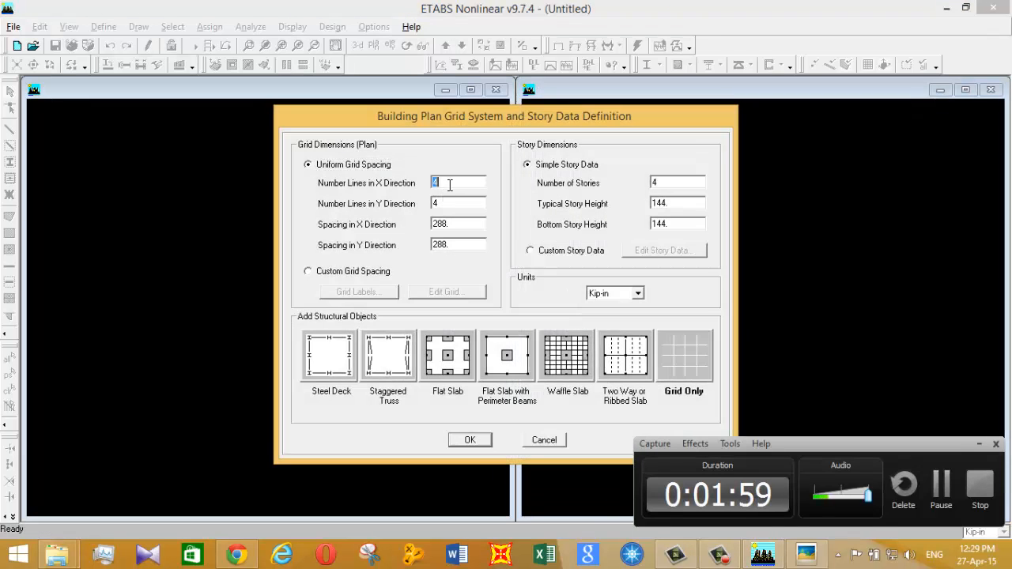
pyautogui.write('2')
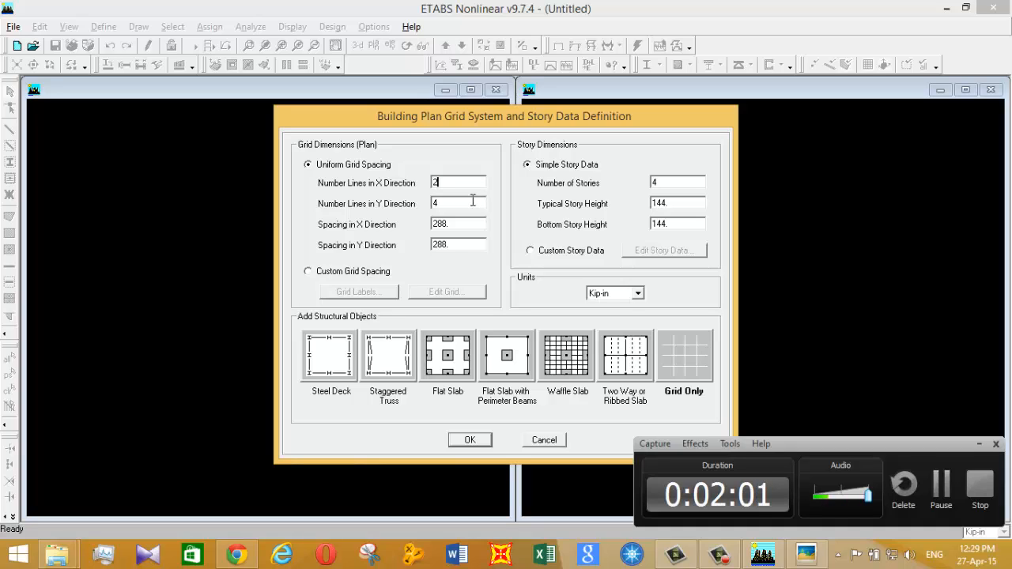
pyautogui.write('2')
pyautogui.write('1')
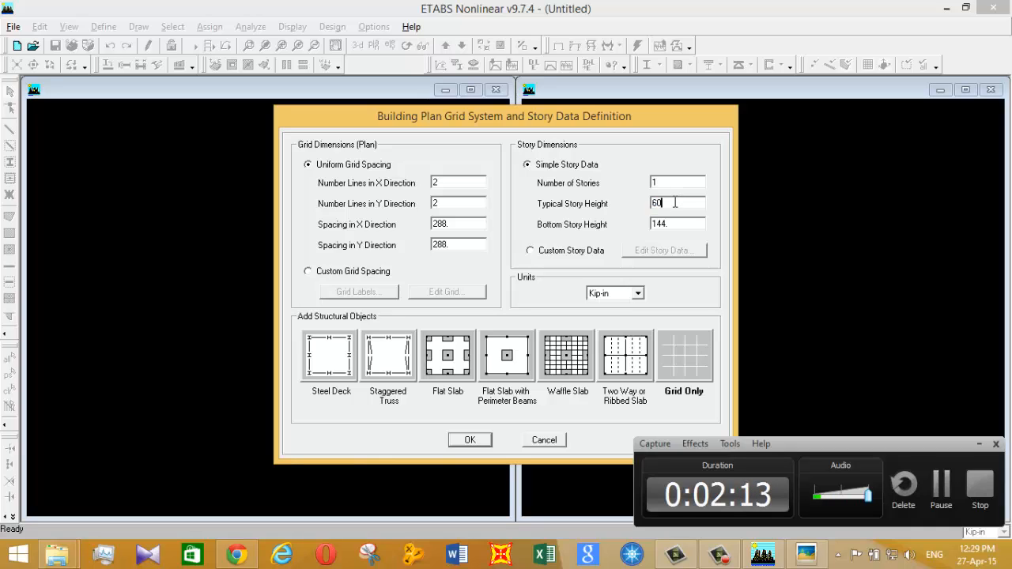
pyautogui.doubleClick(681, 224)
pyautogui.write('60')
pyautogui.click(692, 366)
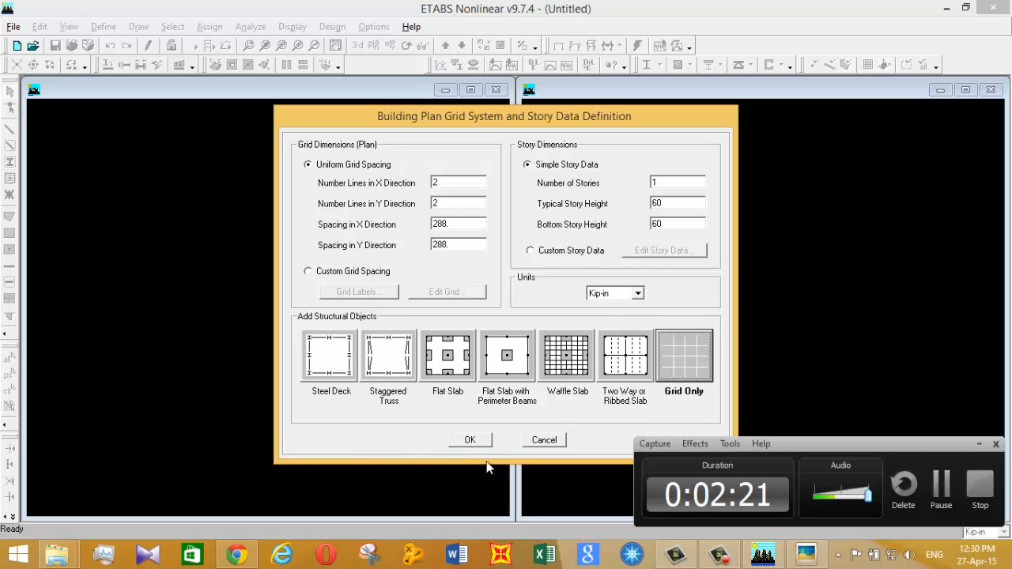
pyautogui.click(469, 441)
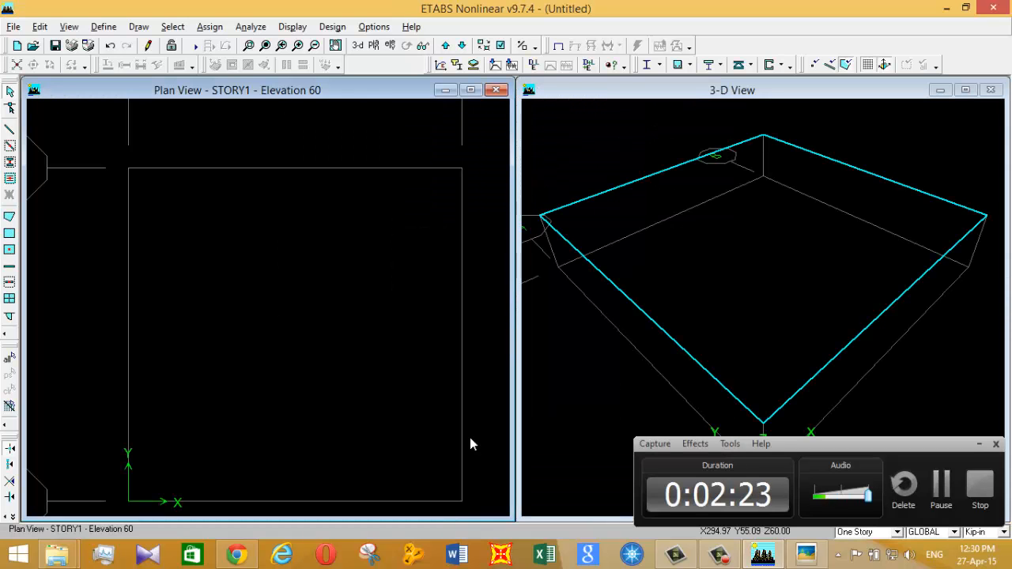
# - Close the plan view and show elevation 1 in the remaining window
pyautogui.click(496, 90)
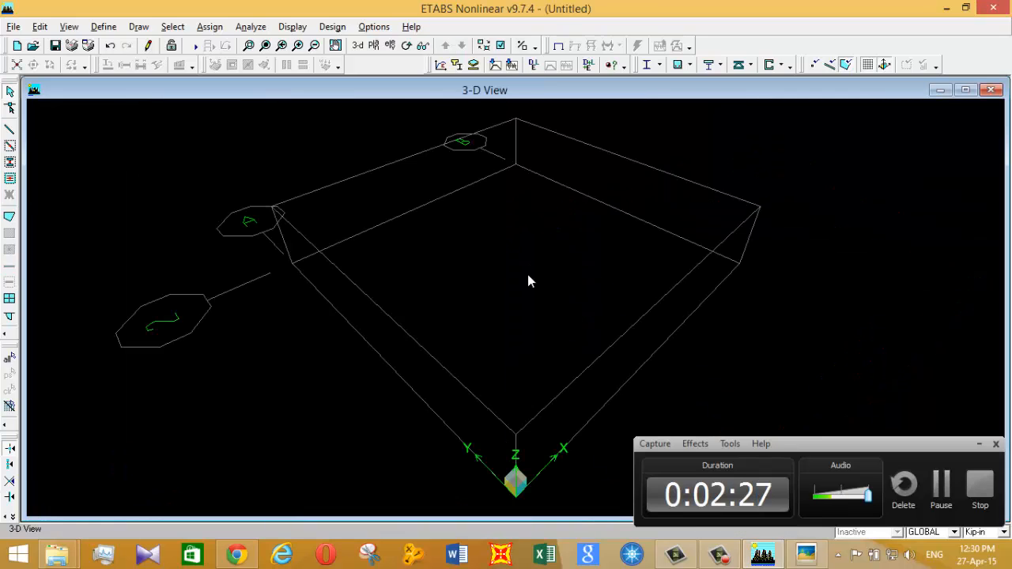
pyautogui.click(388, 50)
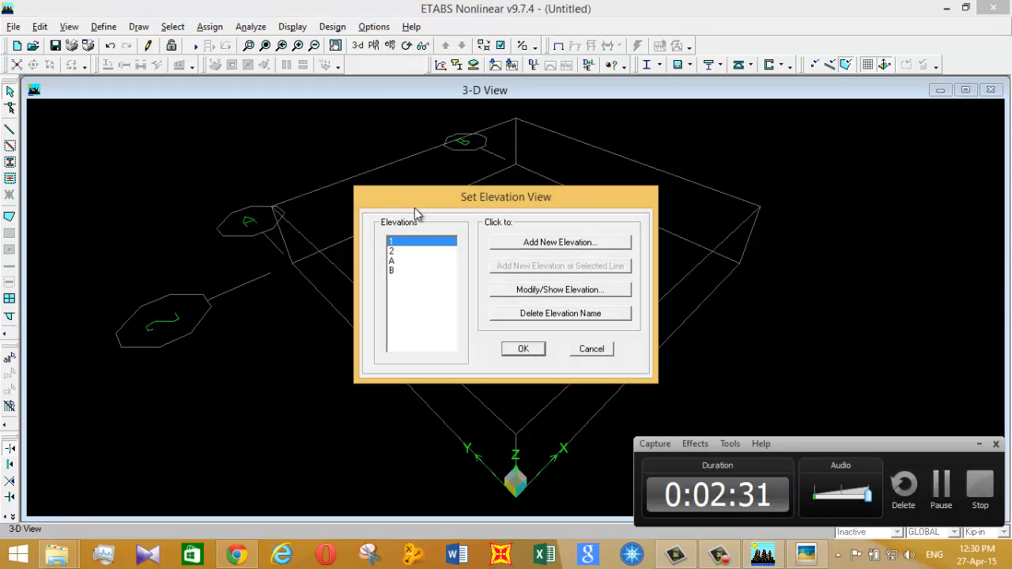
pyautogui.click(522, 351)
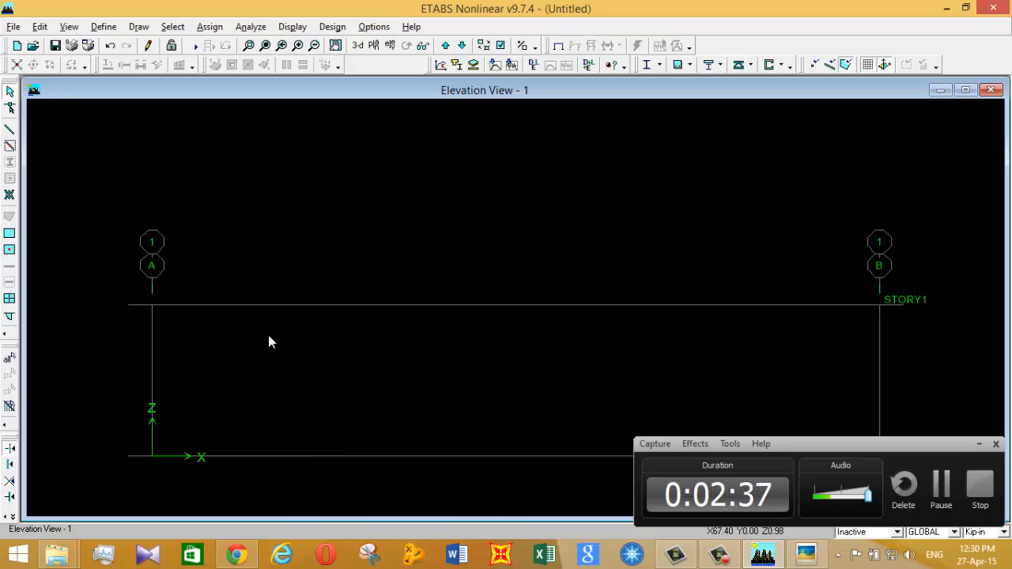
# - Delete all predefined frame sections except W44X335
pyautogui.click(102, 28)
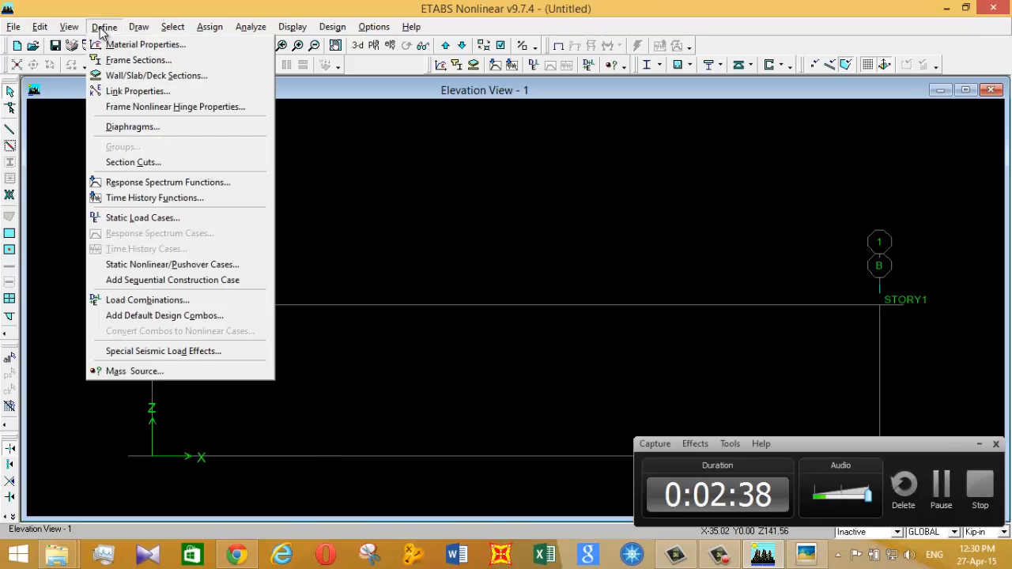
pyautogui.click(130, 61)
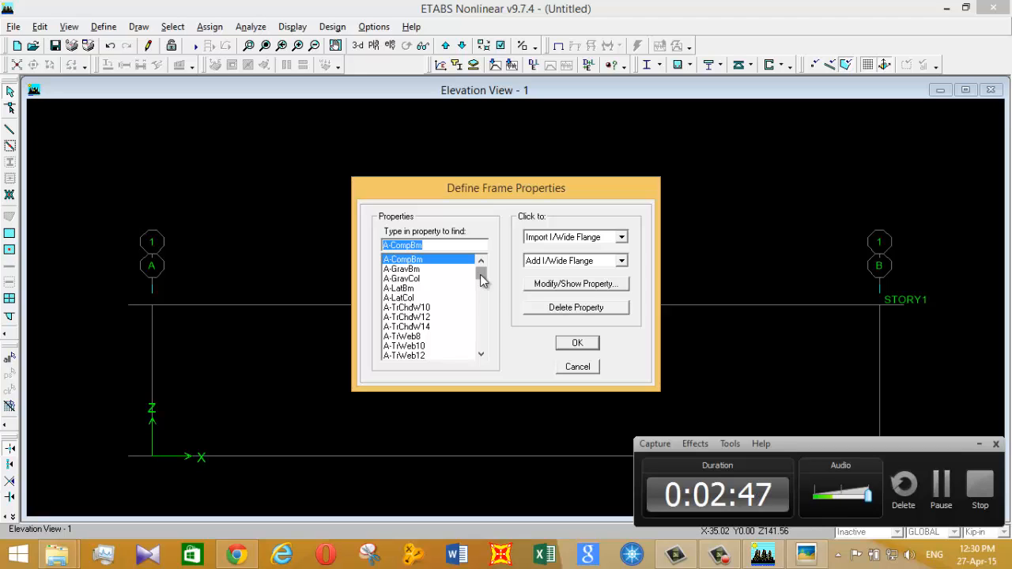
pyautogui.moveTo(480, 275); pyautogui.dragTo(486, 364)
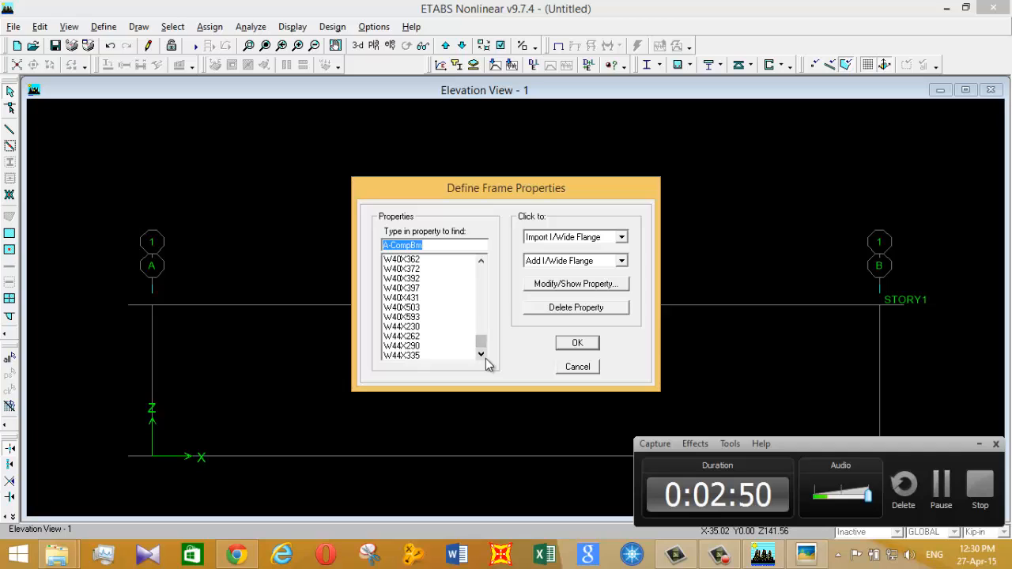
pyautogui.keyDown('shift'); pyautogui.click(421, 355); pyautogui.keyUp('shift')
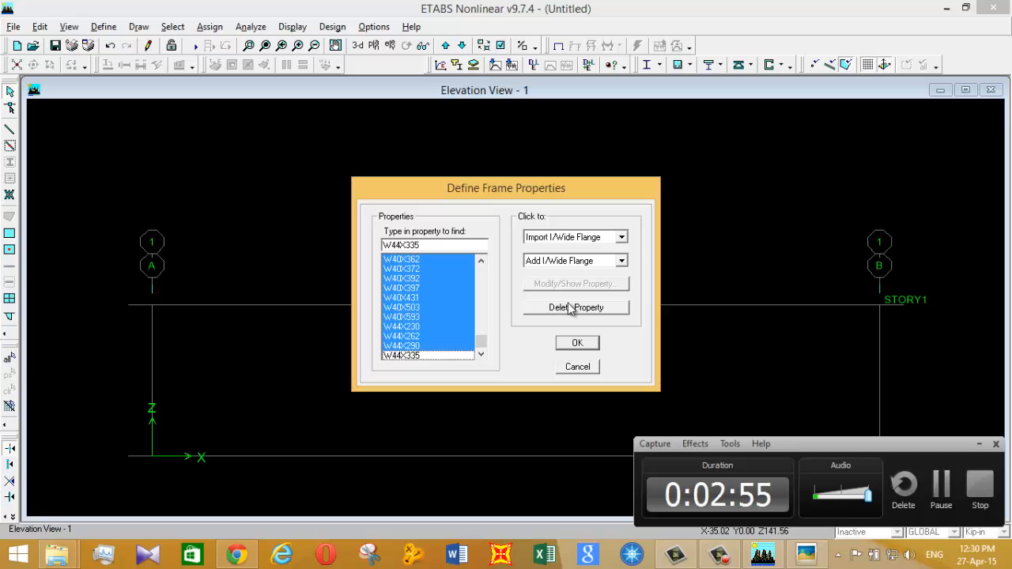
pyautogui.click(546, 312)
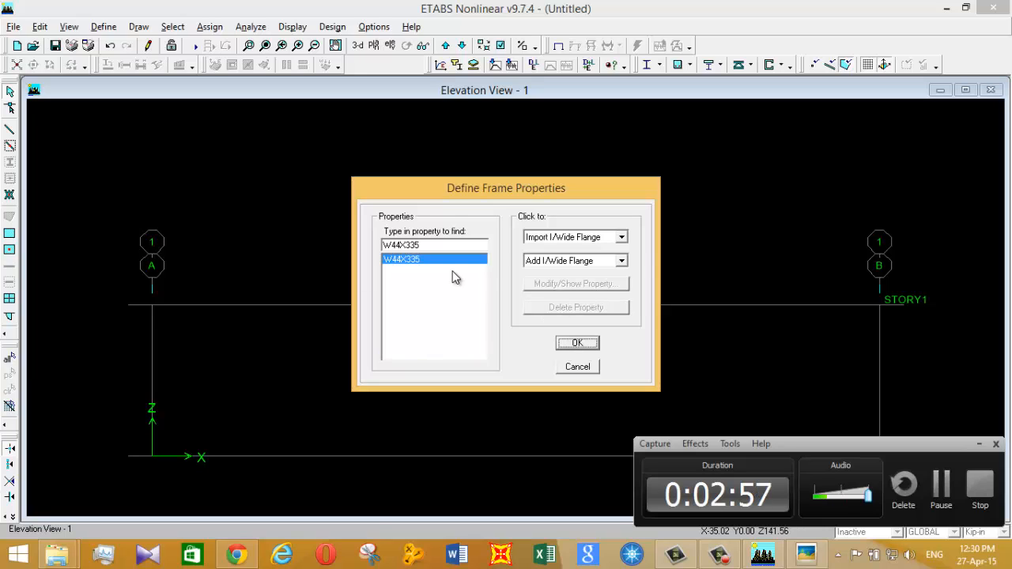
# - Add a circular frame section named CIRCLE with a diameter of 6 in
pyautogui.click(622, 262)
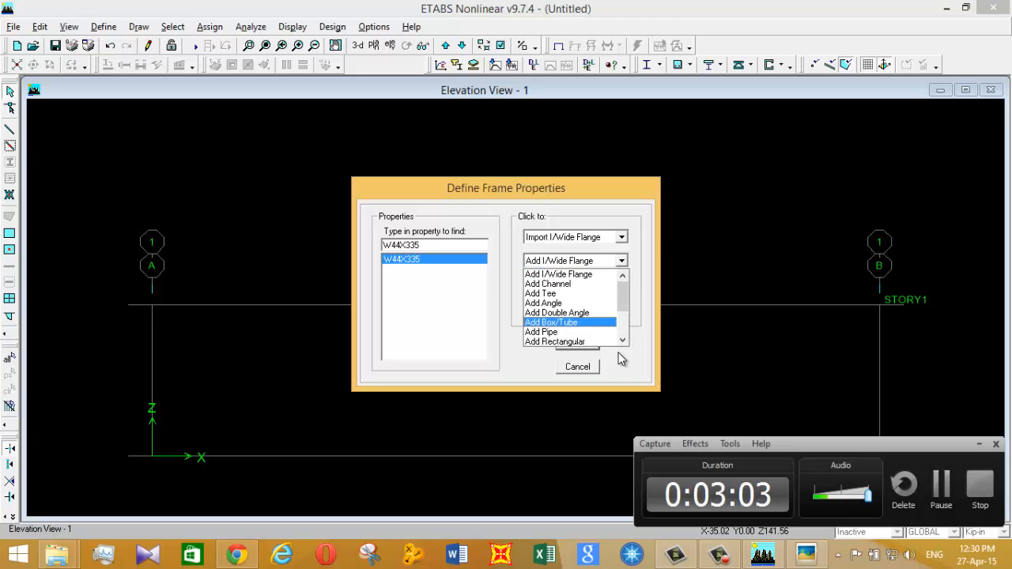
pyautogui.click(623, 341)
pyautogui.click(624, 341)
pyautogui.click(623, 341)
pyautogui.click(623, 341)
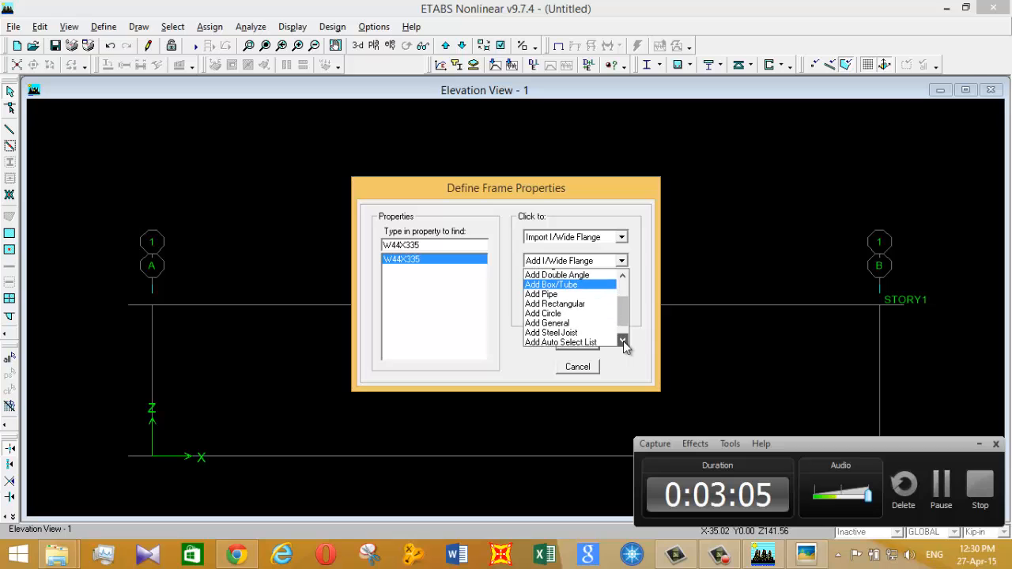
pyautogui.click(566, 313)
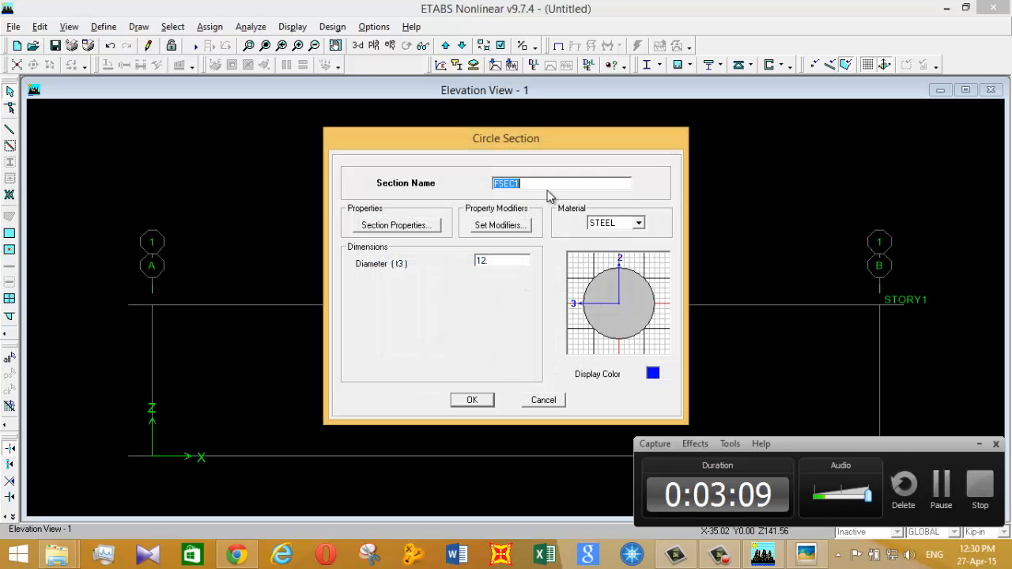
pyautogui.write('CIRCLE')
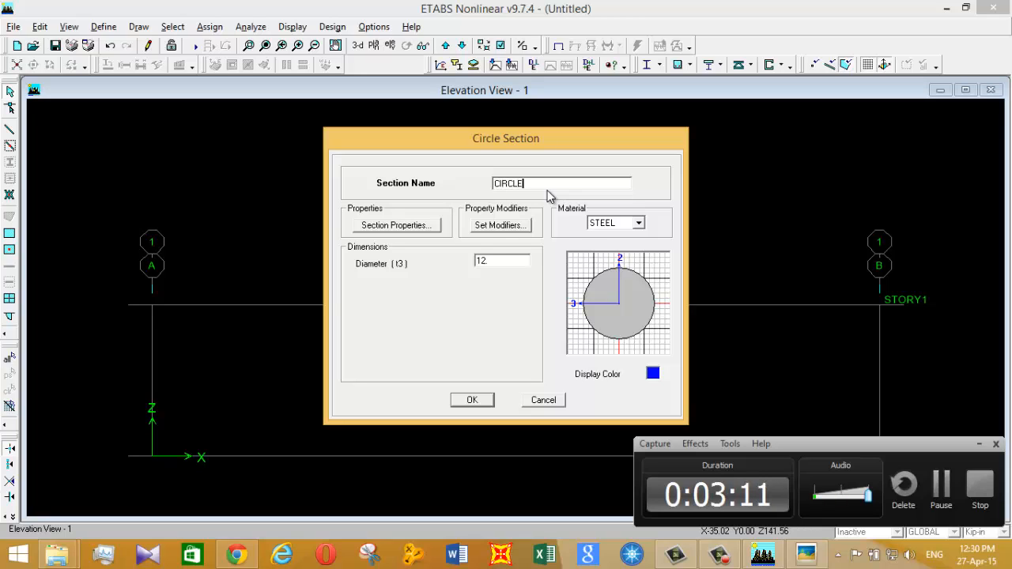
pyautogui.click(491, 261)
pyautogui.write('6')
# - Set the circular section's mass and weight modifiers to 0 and accept the frame section definitions
pyautogui.click(500, 225)
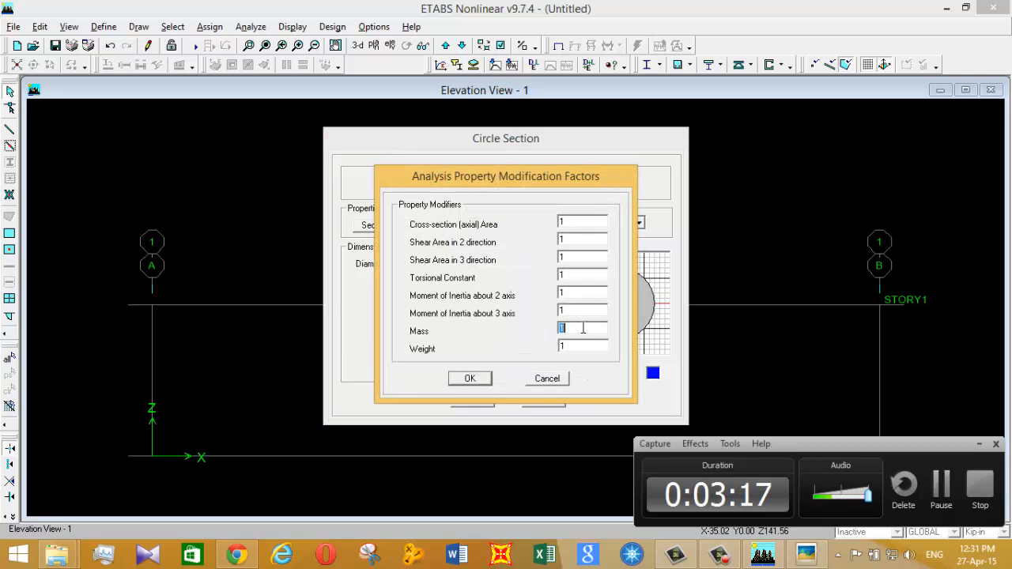
pyautogui.write('00')
pyautogui.click(487, 377)
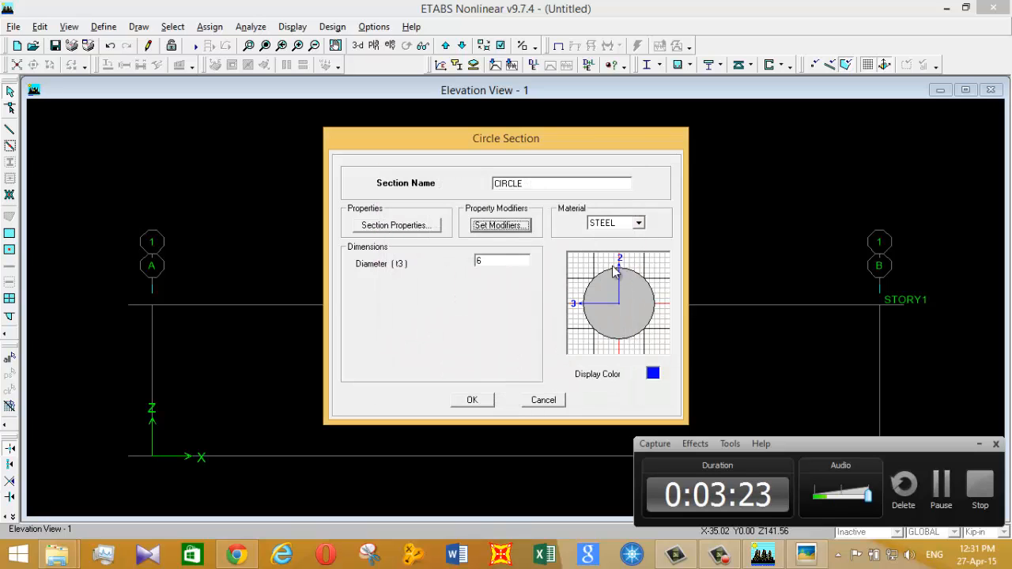
pyautogui.click(472, 399)
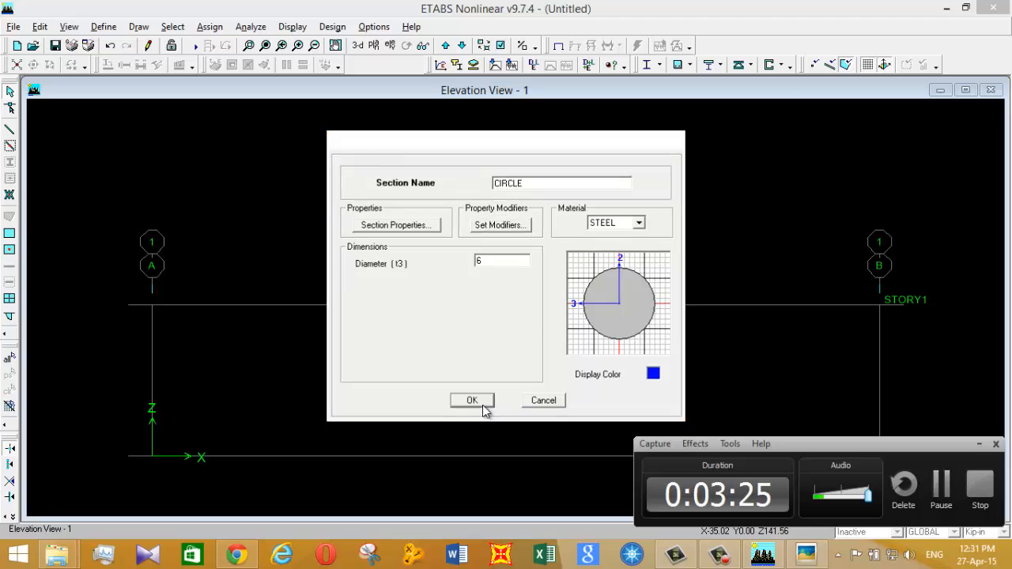
pyautogui.click(563, 347)
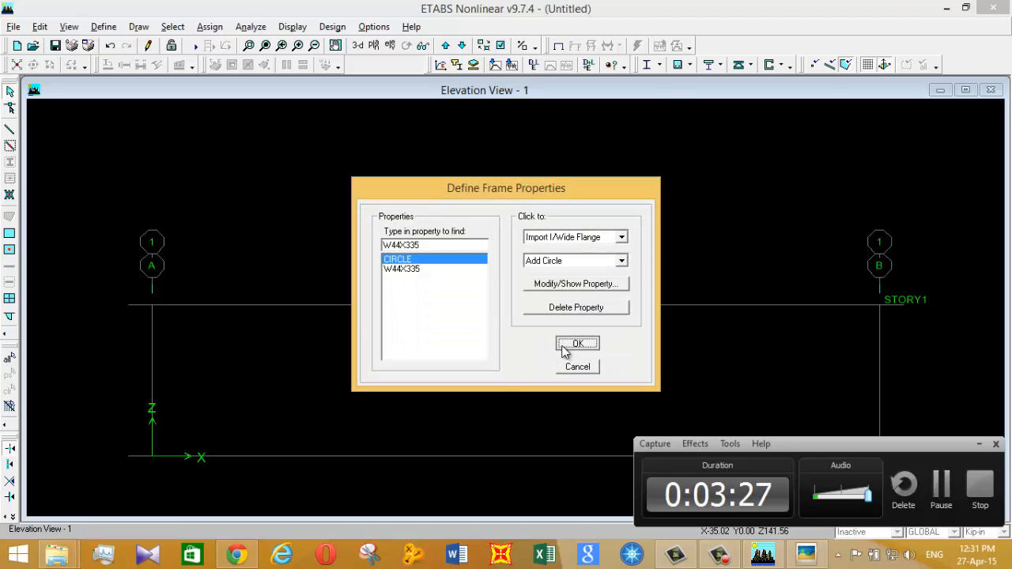
pyautogui.click(105, 28)
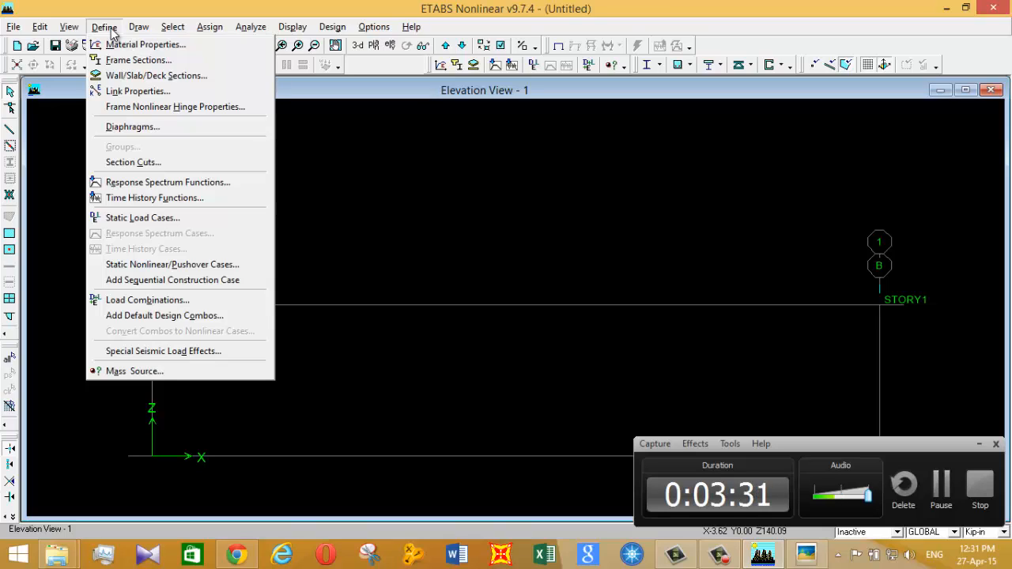
pyautogui.click(463, 188)
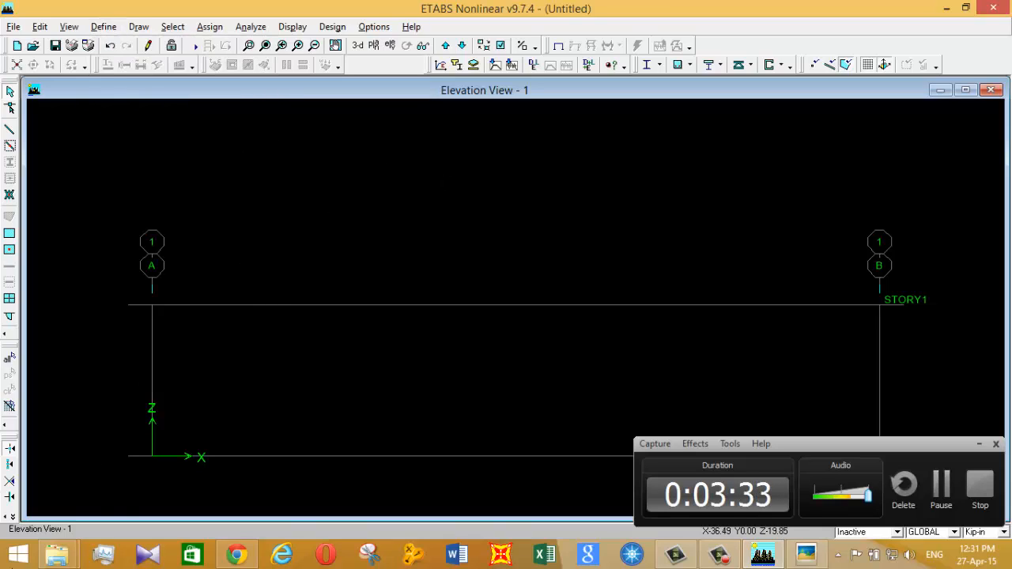
# - Draw a vertical frame member with the CIRCLE property along grid line A from the base to STORY1
pyautogui.click(8, 132)
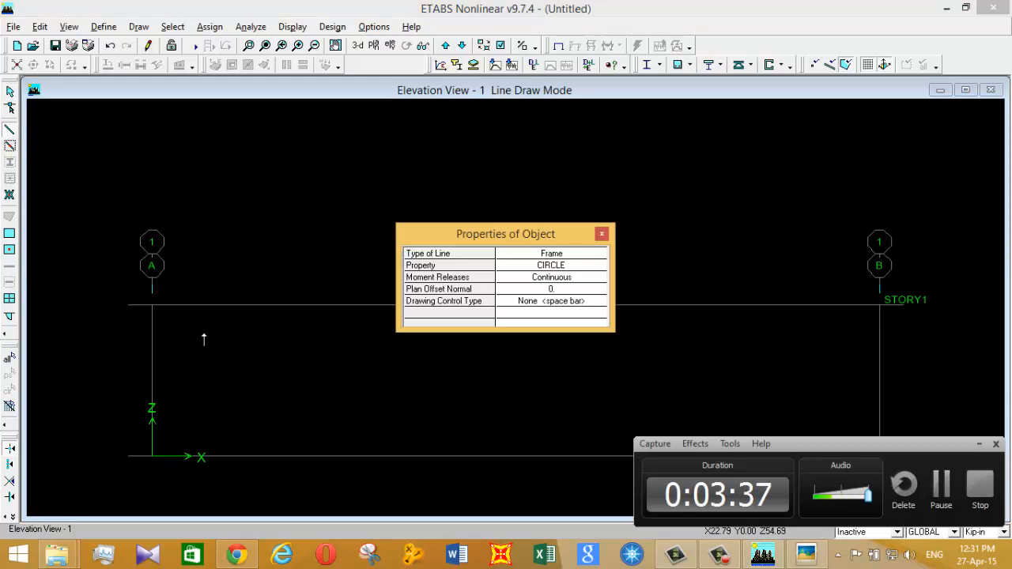
pyautogui.click(151, 457)
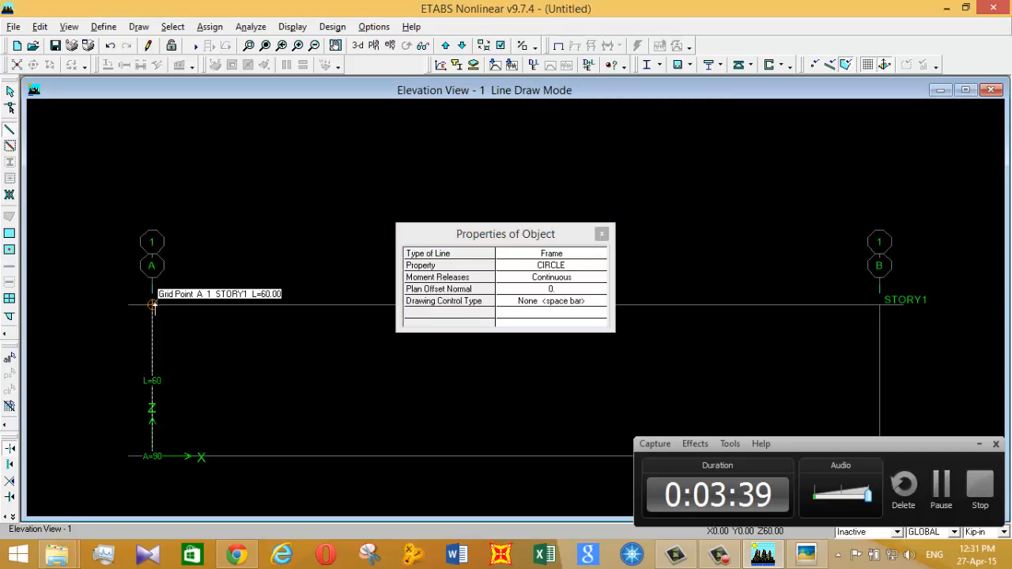
pyautogui.click(152, 304)
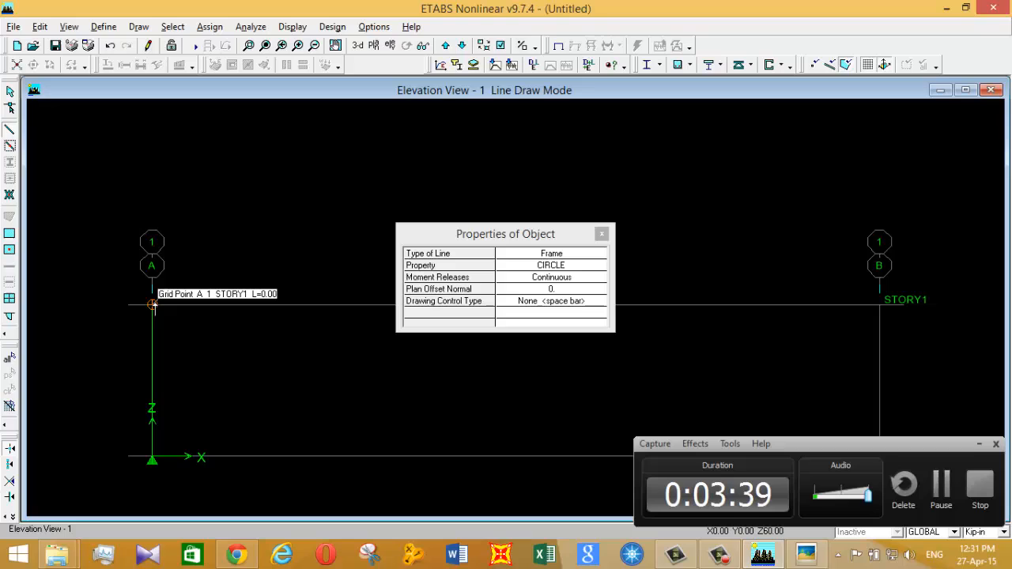
pyautogui.click(602, 235)
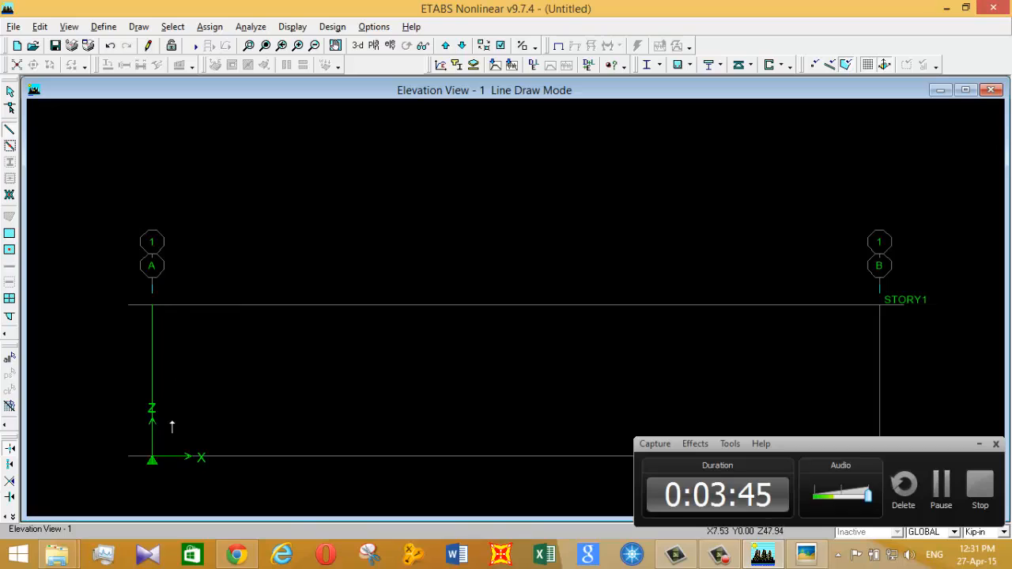
pyautogui.click(10, 91)
# - Assign a fixed support to the base joint of the column on grid line A
pyautogui.click(153, 458)
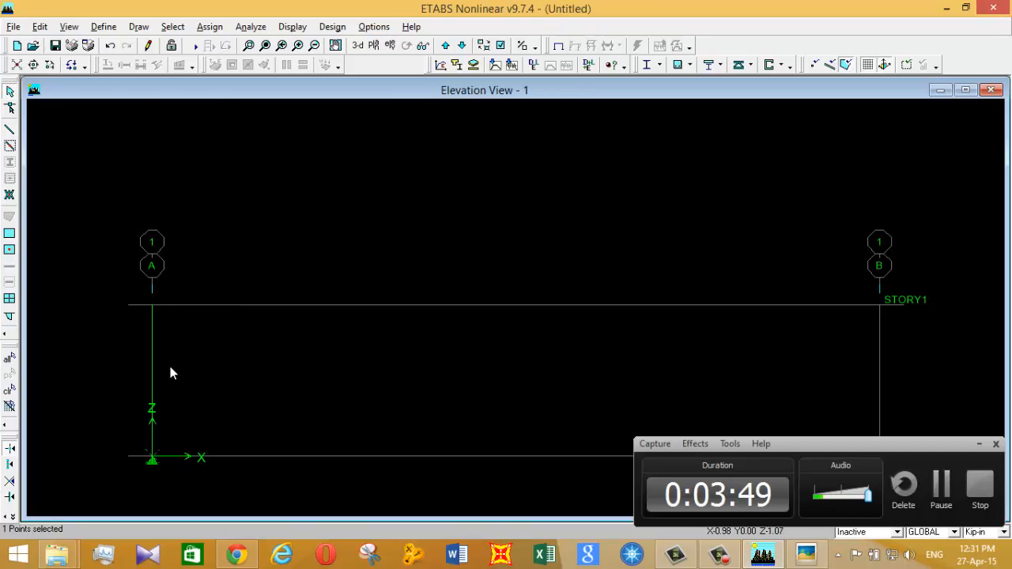
pyautogui.click(210, 27)
pyautogui.moveTo(234, 45)
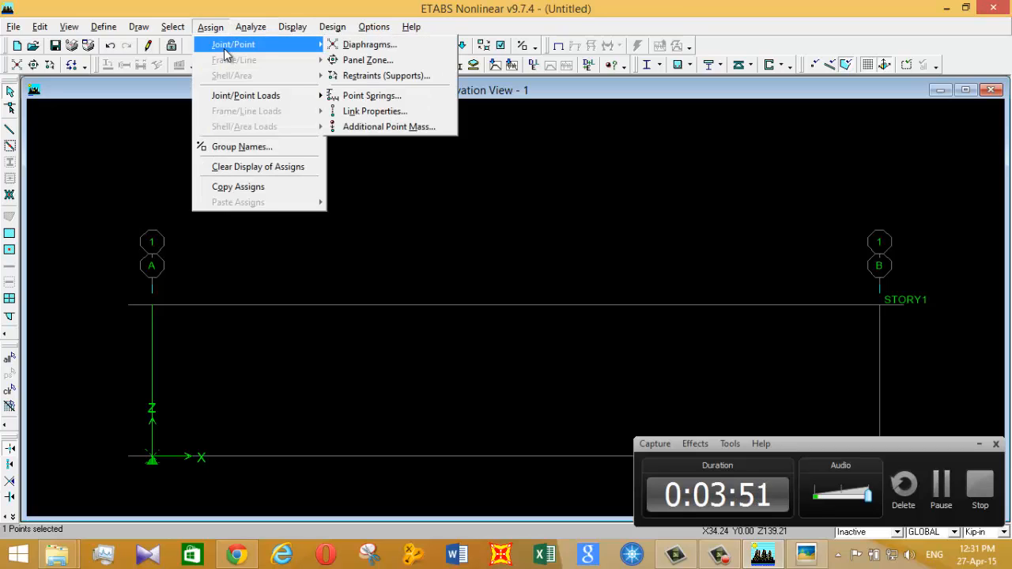
pyautogui.click(383, 77)
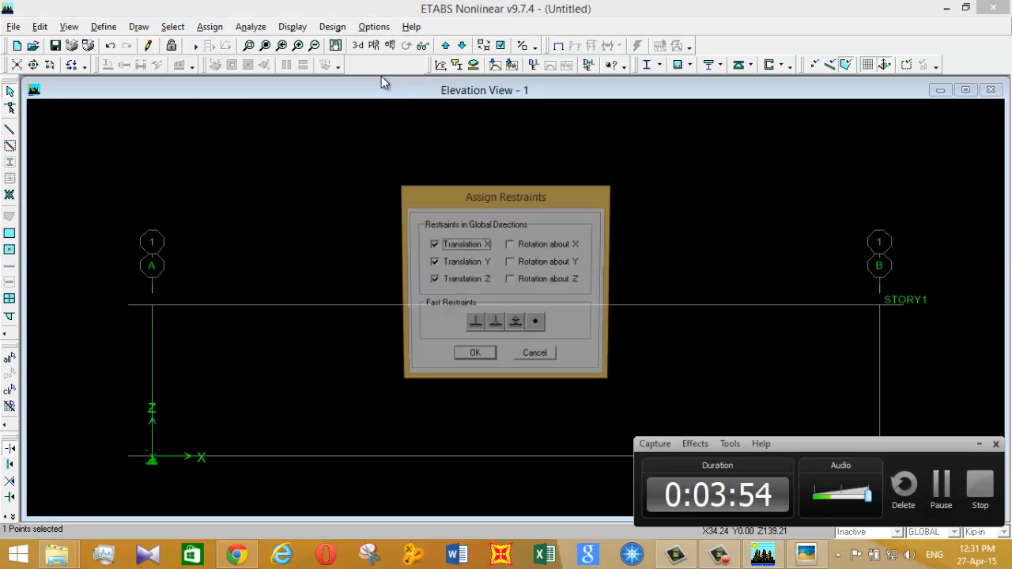
pyautogui.click(472, 329)
pyautogui.click(474, 357)
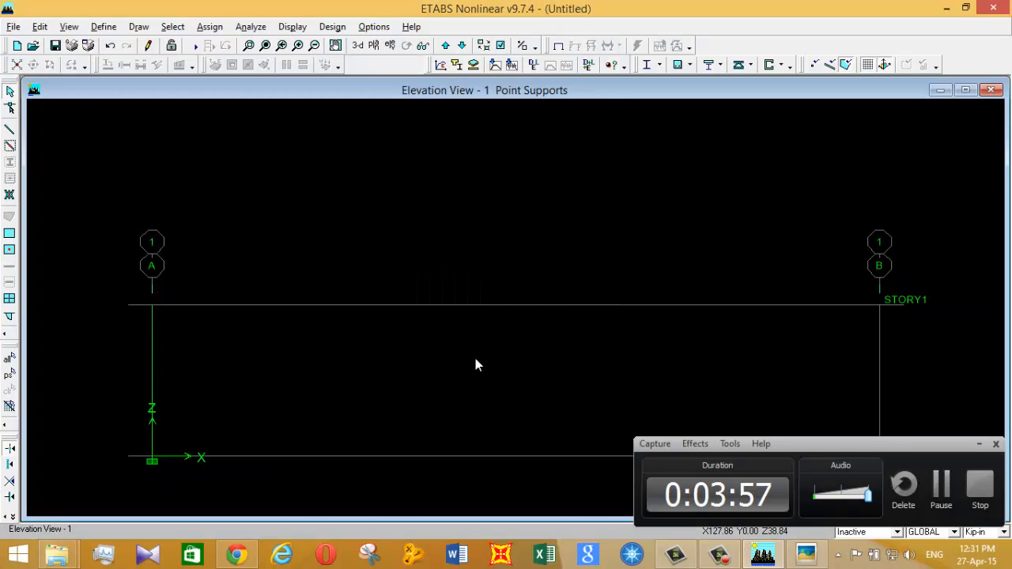
# - Apply a 102.5 kip point force in global X to the column's STORY1 joint under the DEAD load case
pyautogui.click(152, 305)
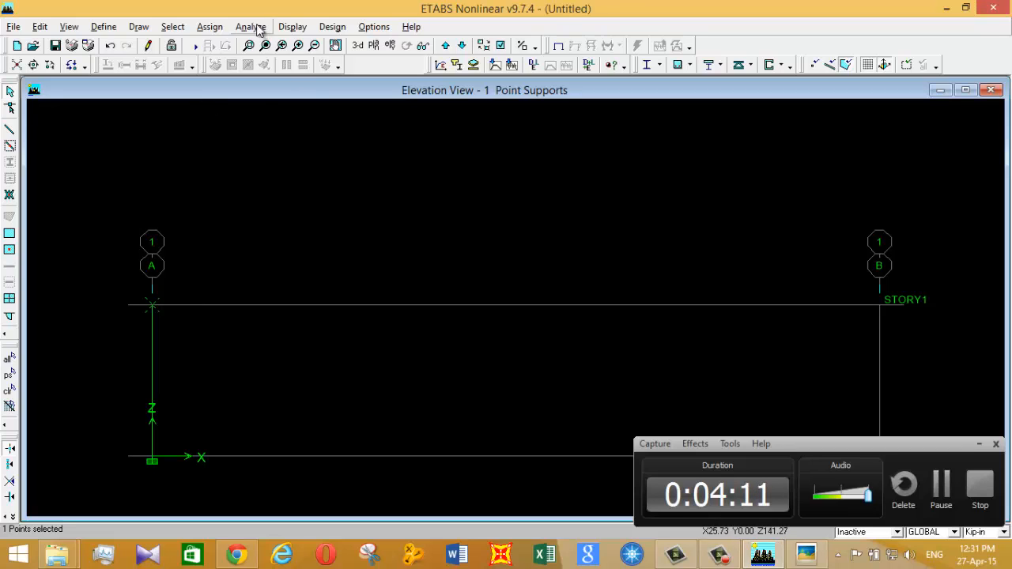
pyautogui.click(220, 29)
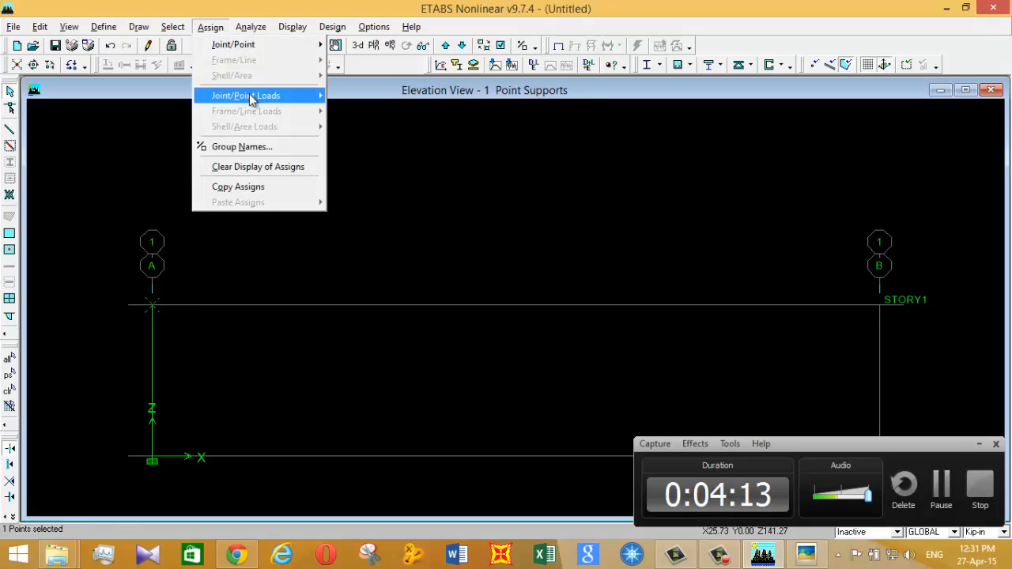
pyautogui.moveTo(250, 98)
pyautogui.click(420, 92)
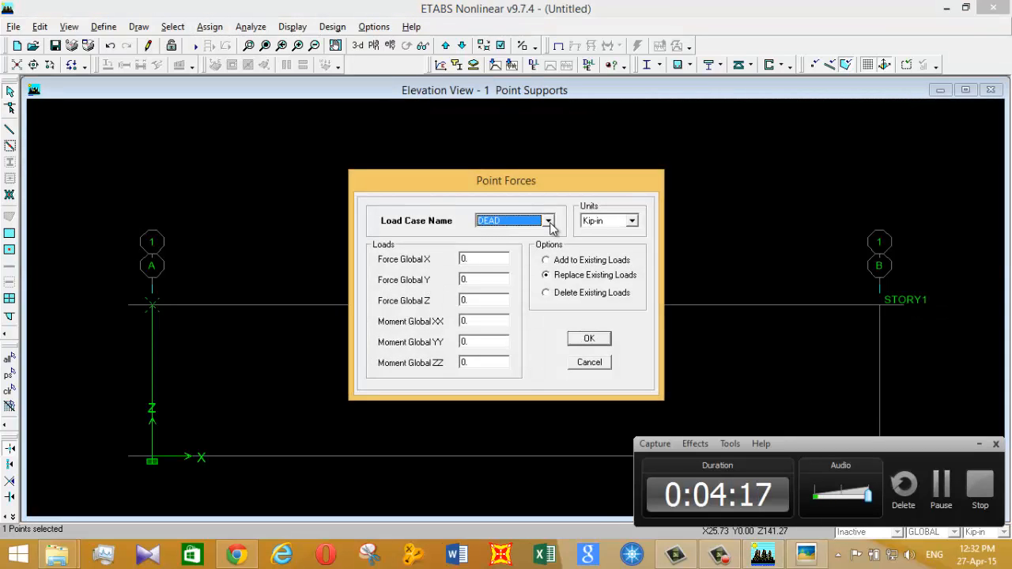
pyautogui.click(548, 221)
pyautogui.click(524, 231)
pyautogui.click(491, 257)
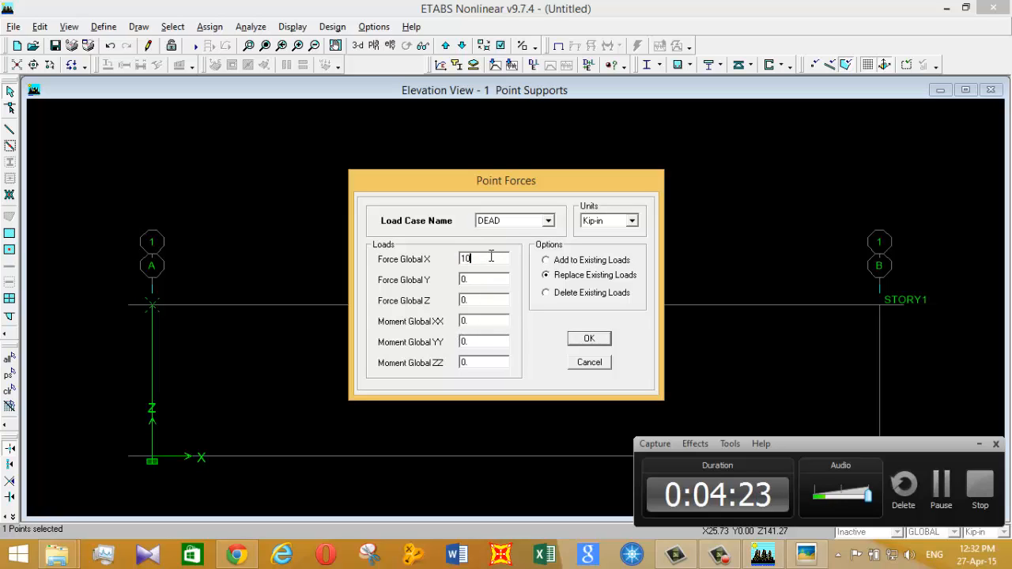
pyautogui.write('102.5')
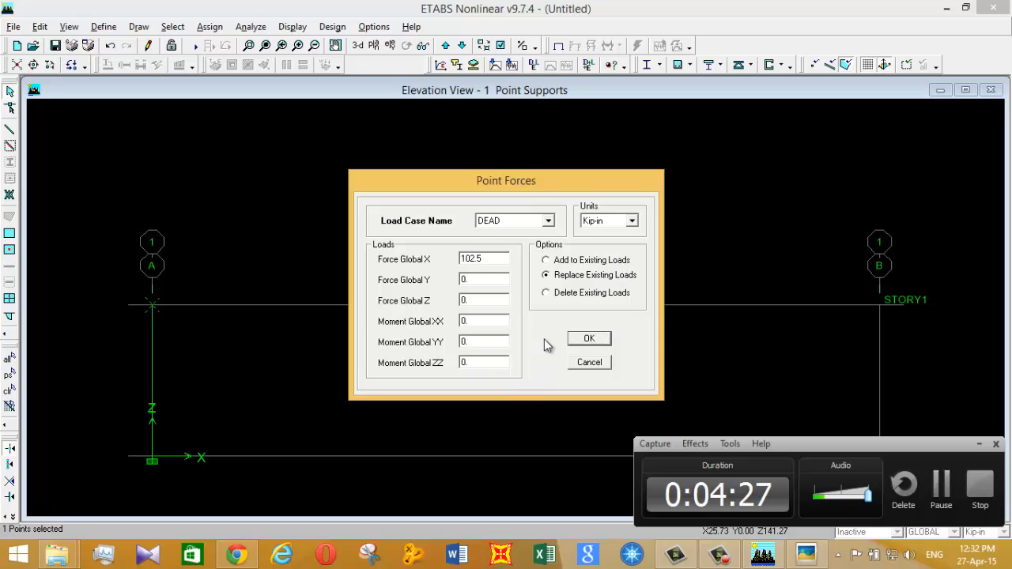
pyautogui.click(581, 344)
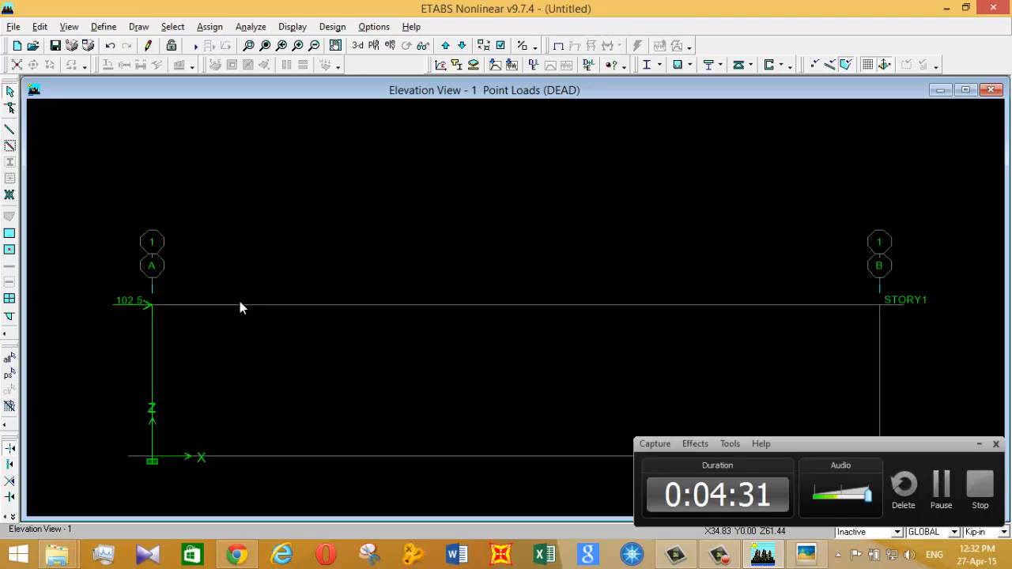
# - Switch to Picasa Photo Viewer and examine the stiffness, period and mass calculations in sdof.jpg before returning to ETABS
pyautogui.moveTo(807, 560)
pyautogui.click(807, 431)
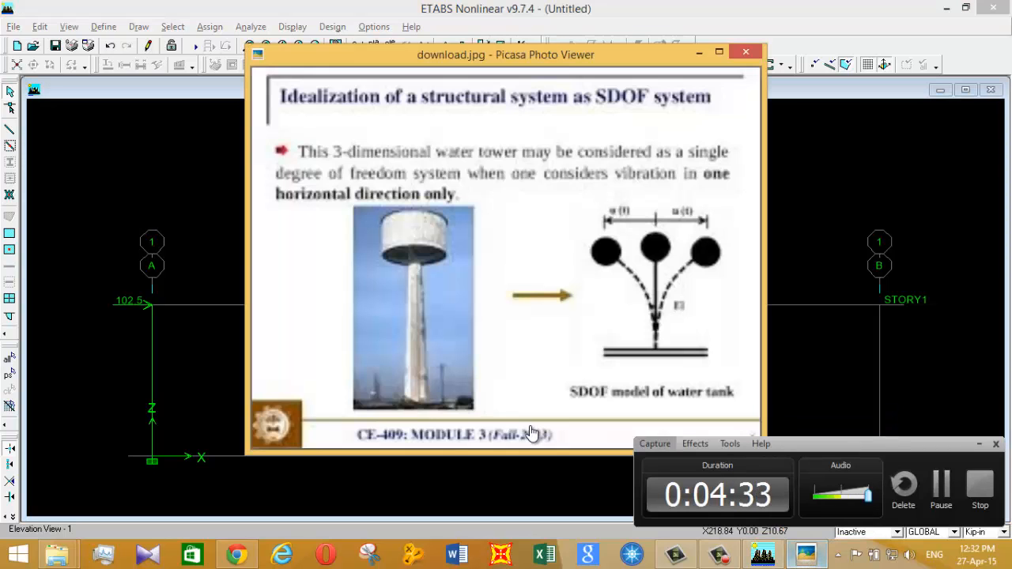
pyautogui.click(485, 440)
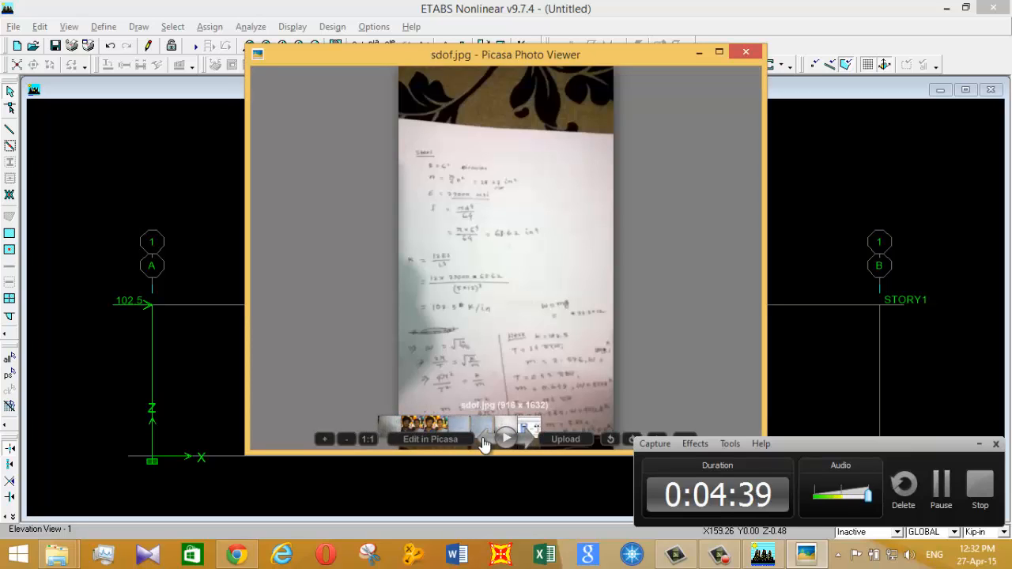
pyautogui.moveTo(529, 355); pyautogui.dragTo(507, 279)
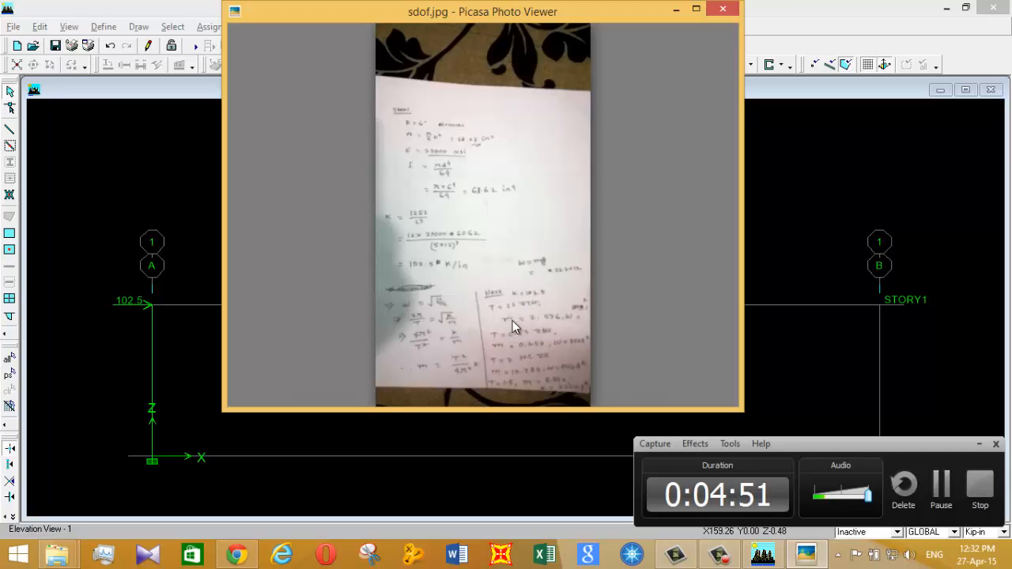
pyautogui.click(696, 8)
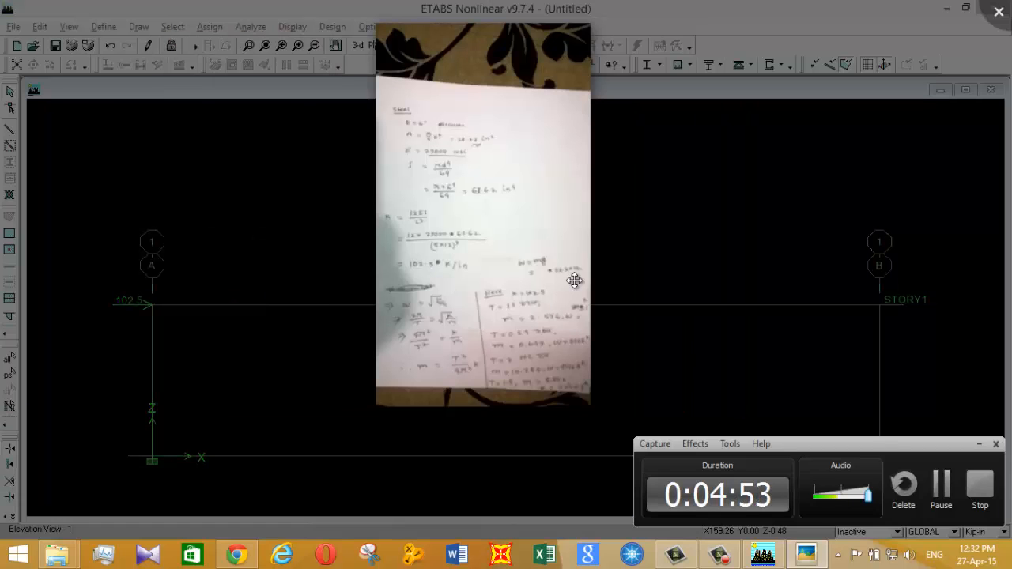
pyautogui.scroll(5, 461, 291)
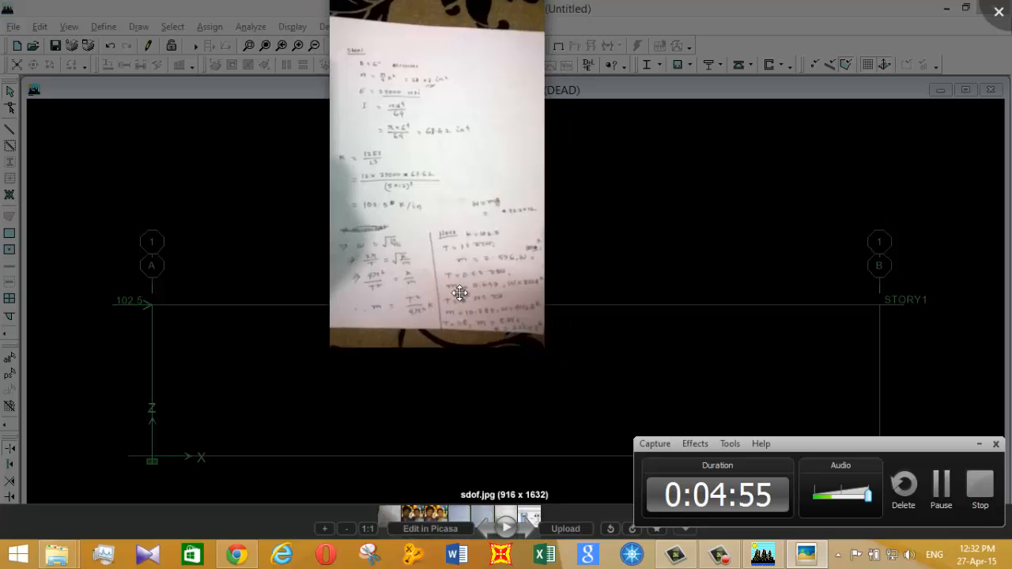
pyautogui.scroll(4, 459, 293)
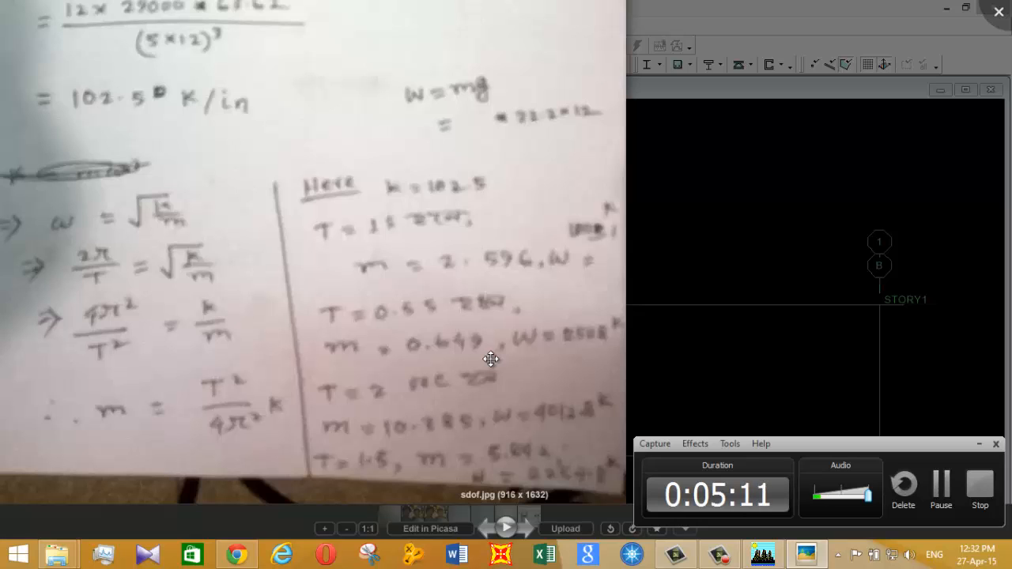
pyautogui.click(762, 556)
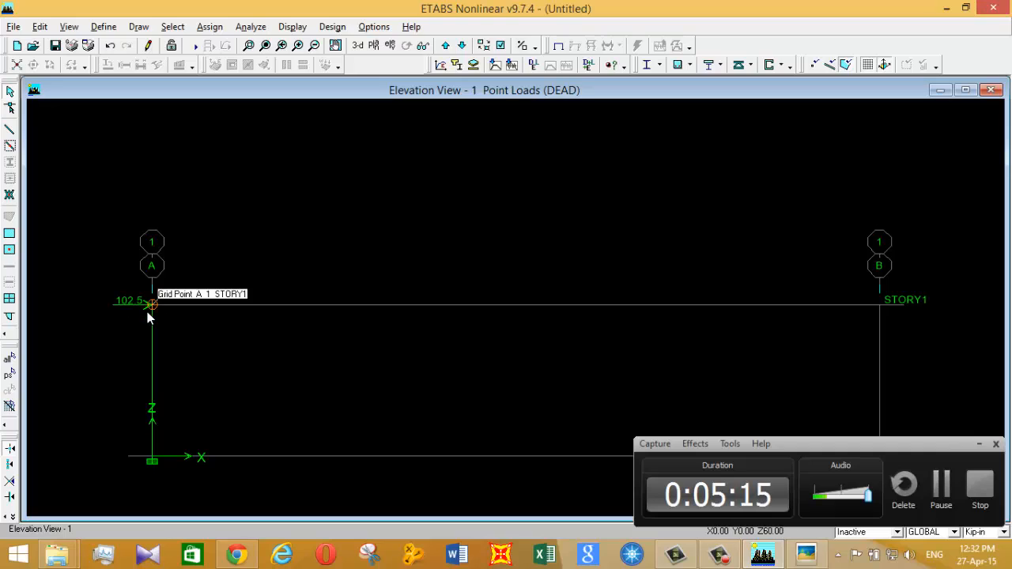
# - Assign an additional point mass of 2.596 in the X and Y directions to the column's STORY1 joint, consulting the handwritten notes for the value
pyautogui.click(150, 310)
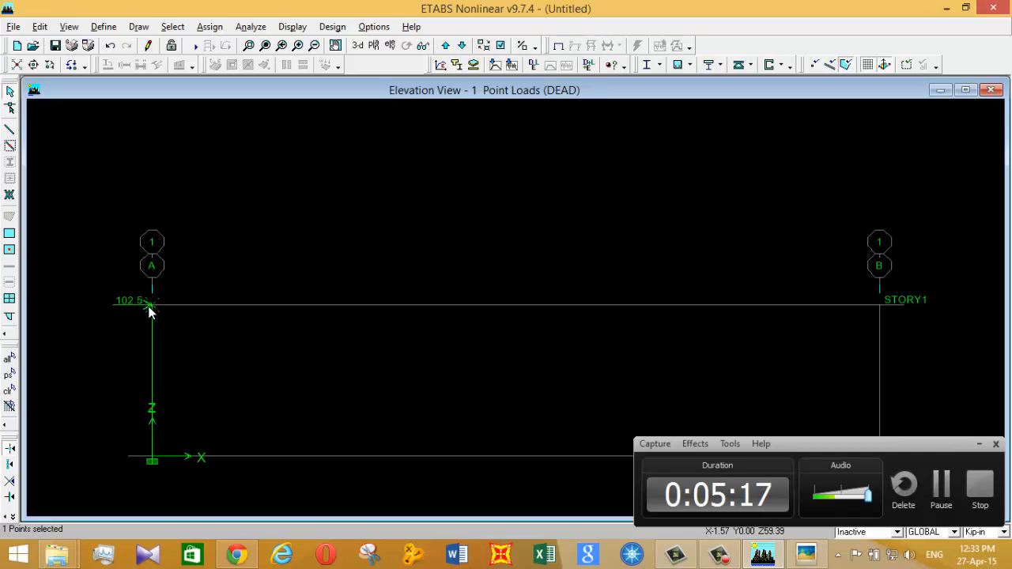
pyautogui.click(210, 28)
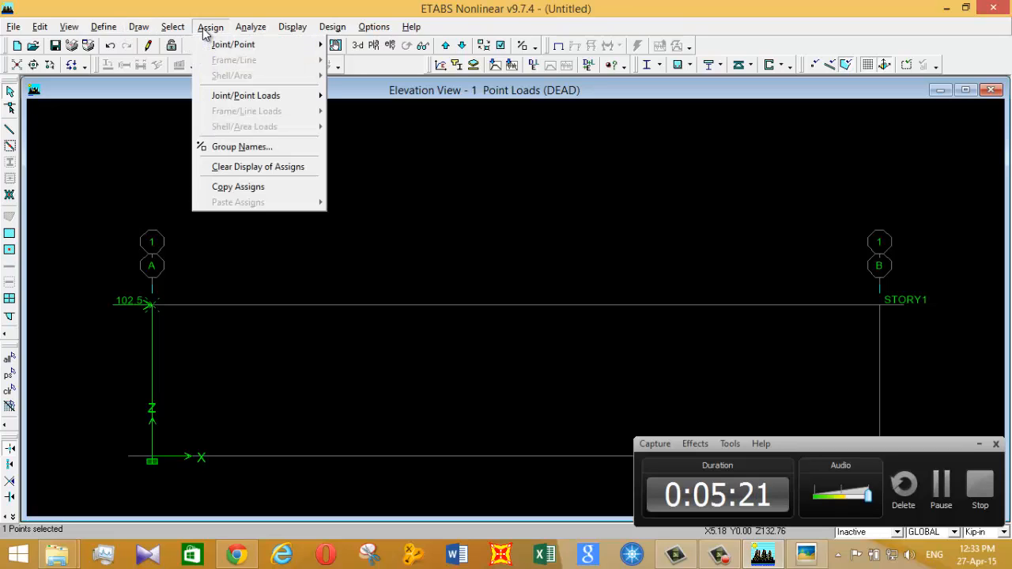
pyautogui.moveTo(213, 46)
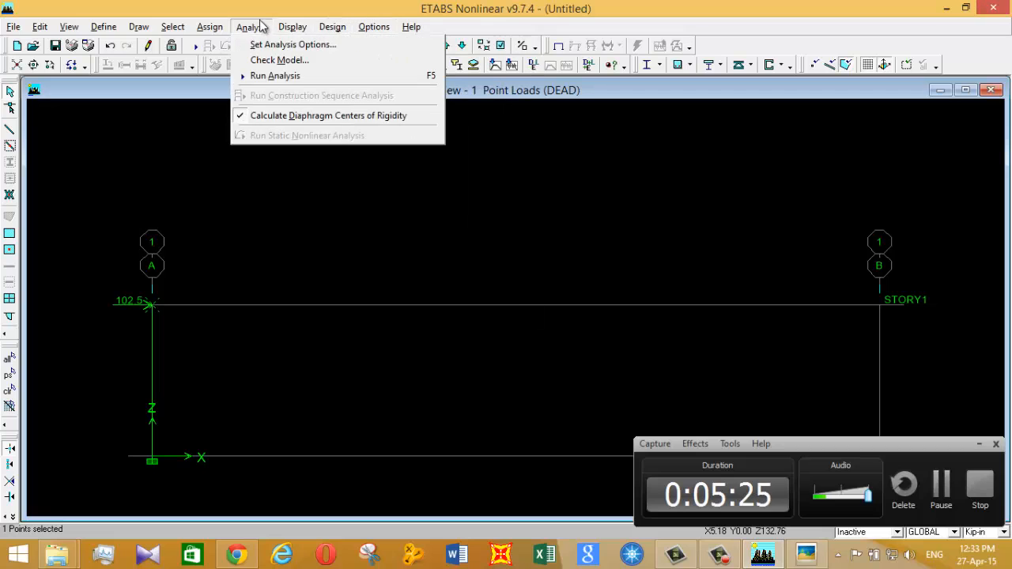
pyautogui.moveTo(269, 46)
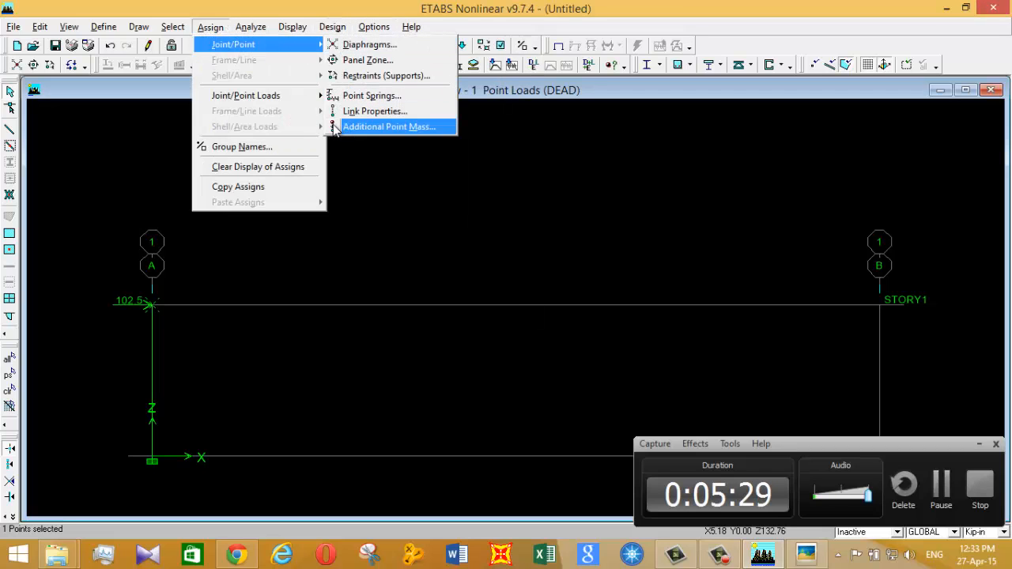
pyautogui.click(383, 127)
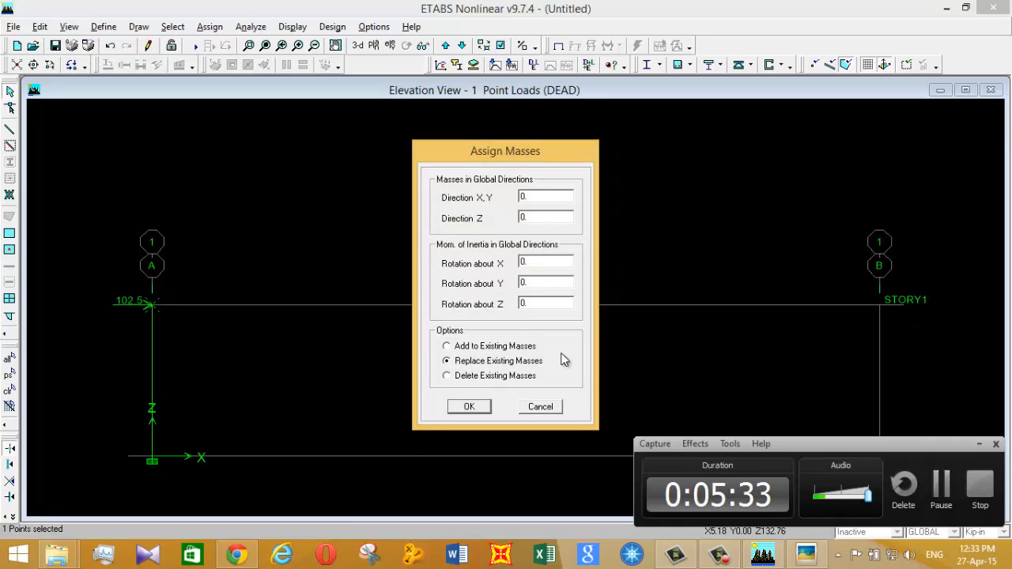
pyautogui.click(807, 554)
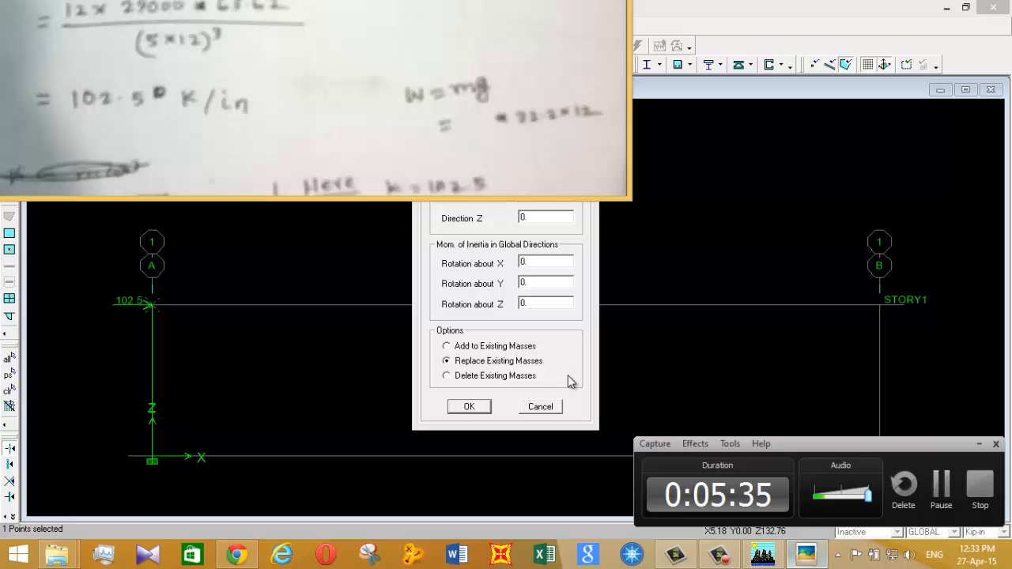
pyautogui.moveTo(447, 128); pyautogui.dragTo(418, 8)
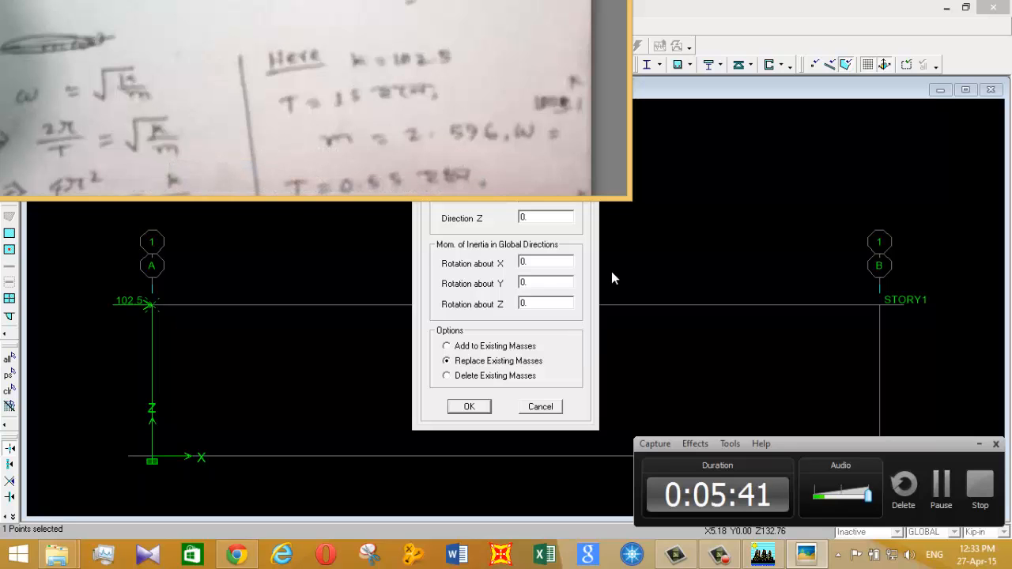
pyautogui.click(806, 554)
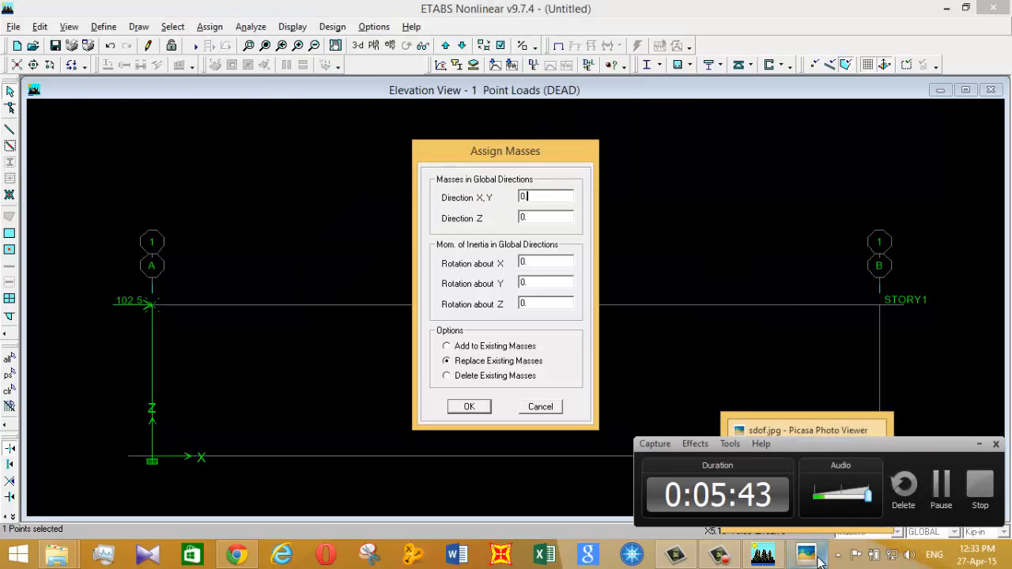
pyautogui.click(532, 198)
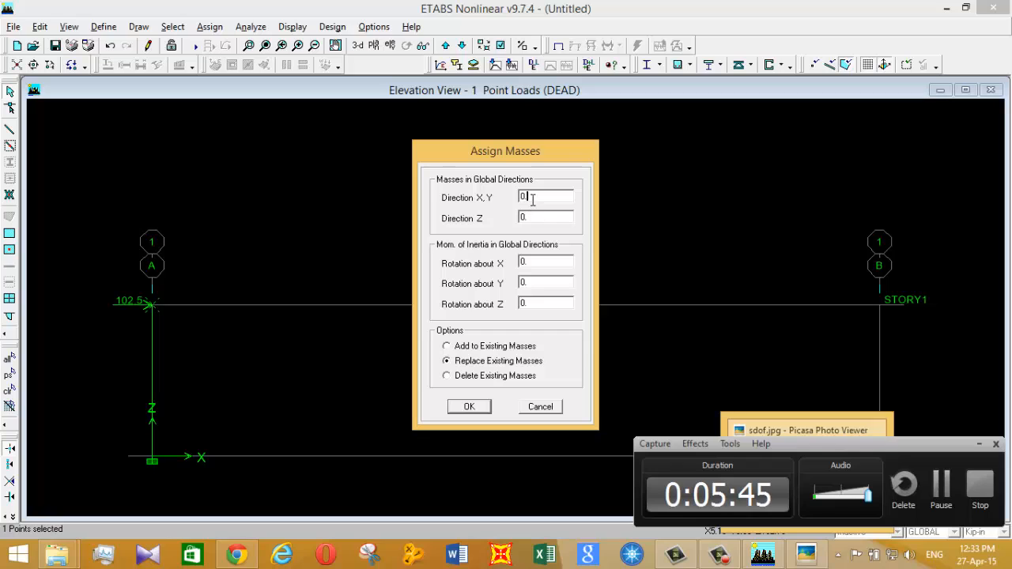
pyautogui.write('2.')
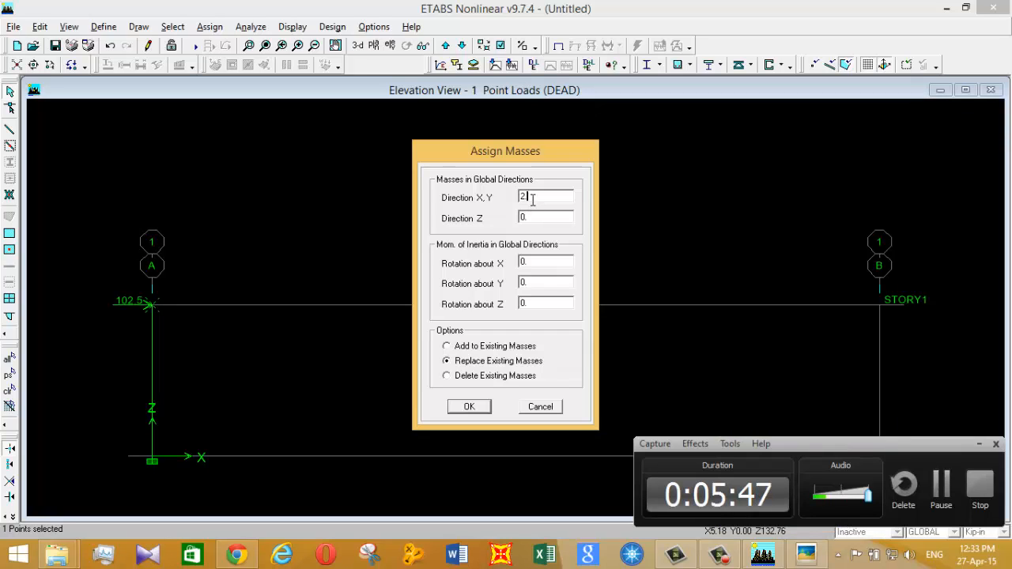
pyautogui.write('58')
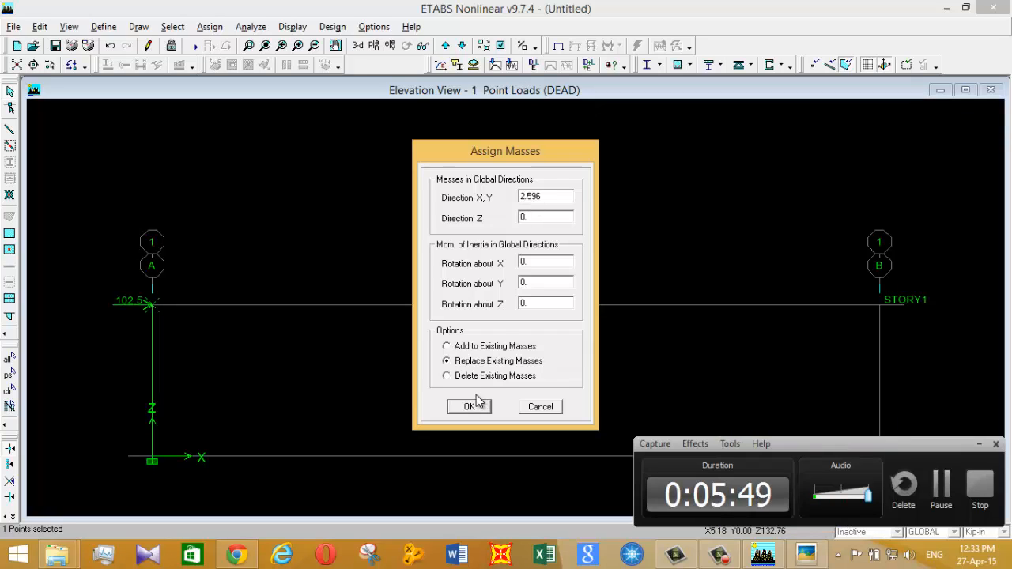
pyautogui.click(474, 406)
pyautogui.click(473, 407)
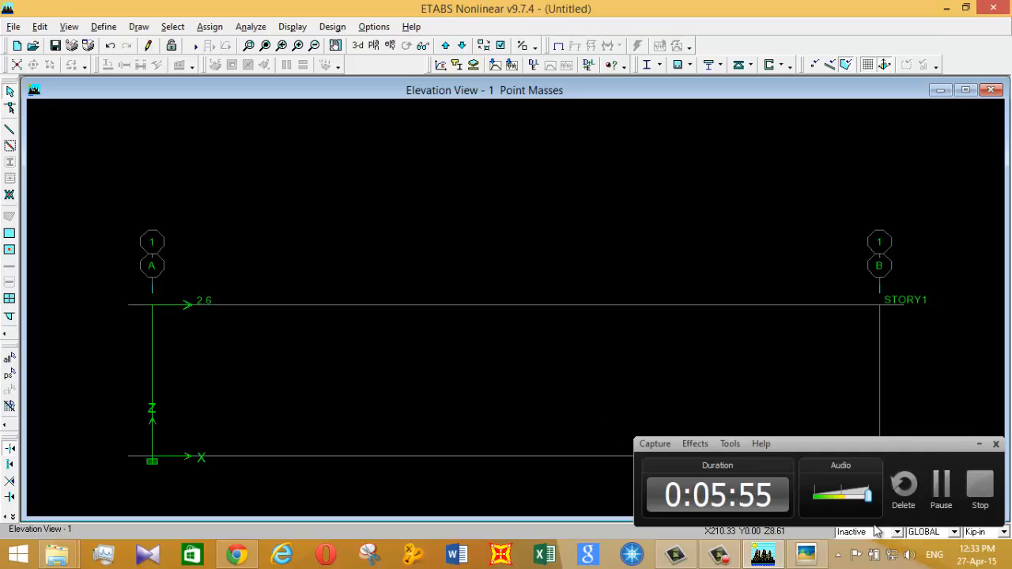
pyautogui.click(940, 504)
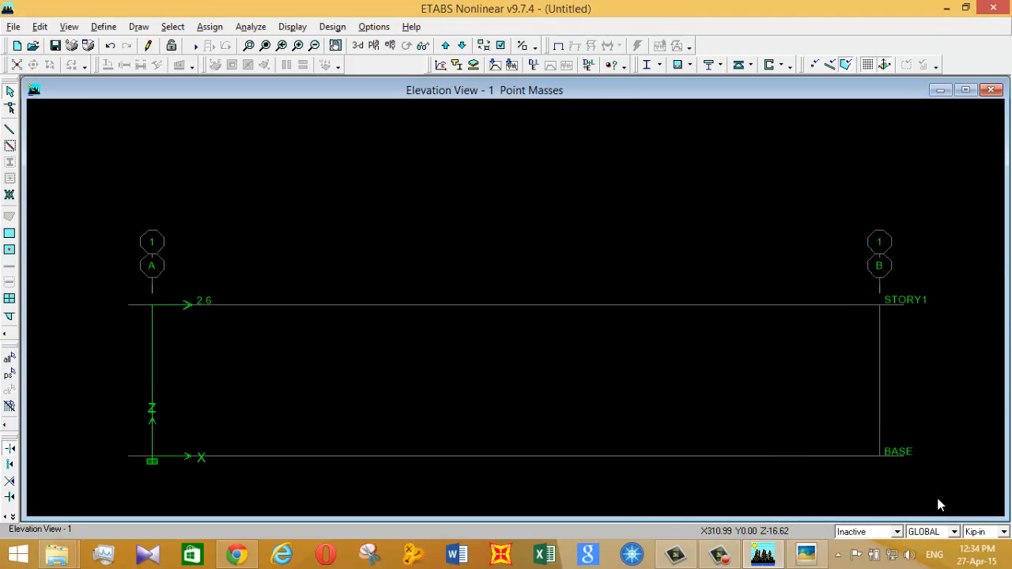
pyautogui.click(721, 557)
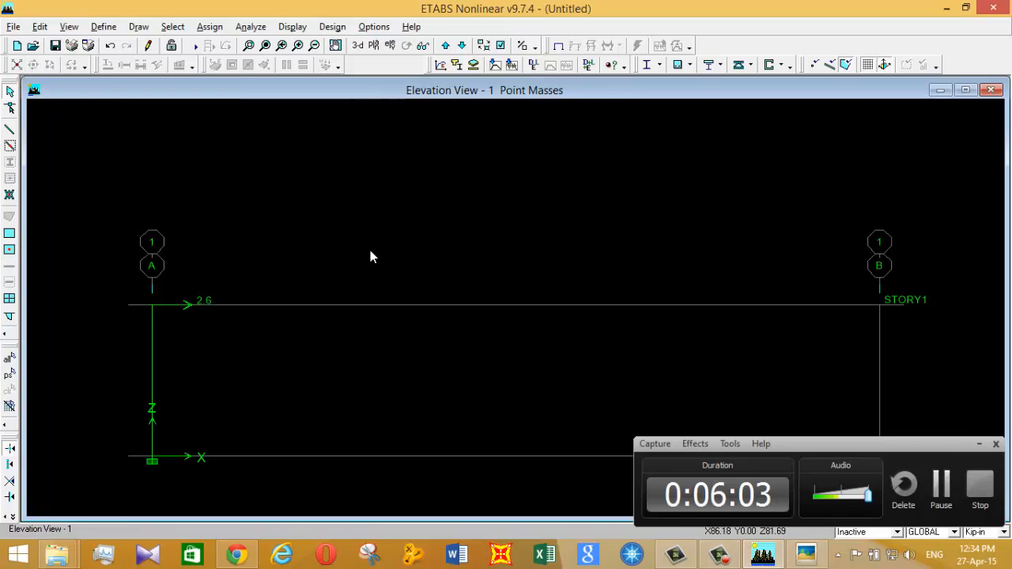
# - Add a new time history function of type Function from File and name it ELCENTRO
pyautogui.click(101, 28)
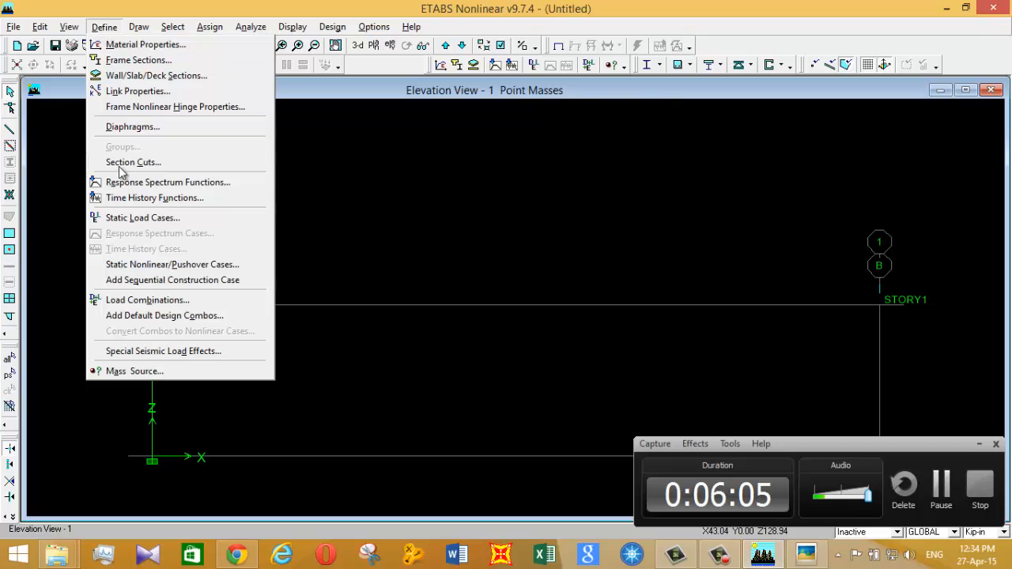
pyautogui.click(125, 198)
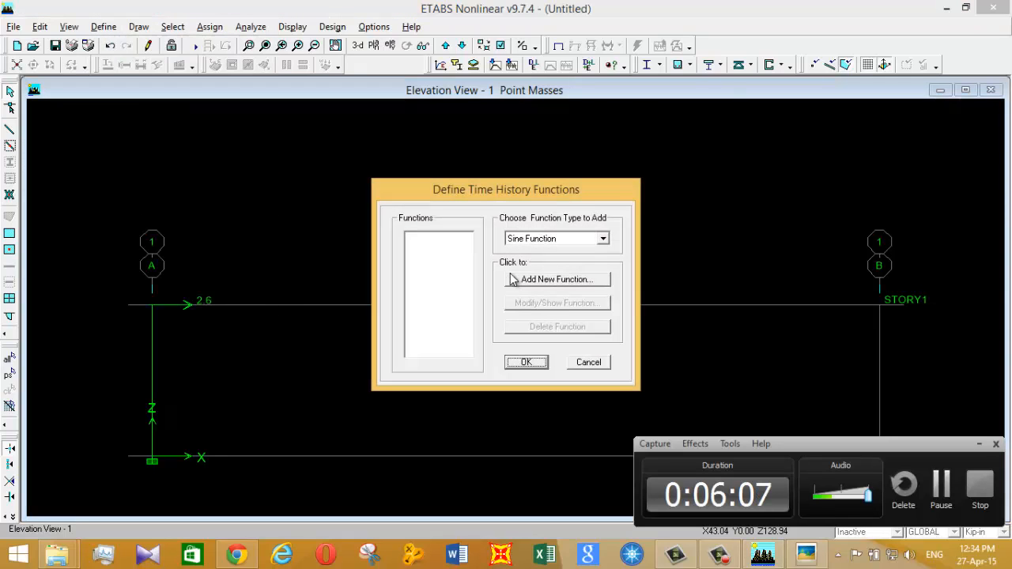
pyautogui.click(603, 238)
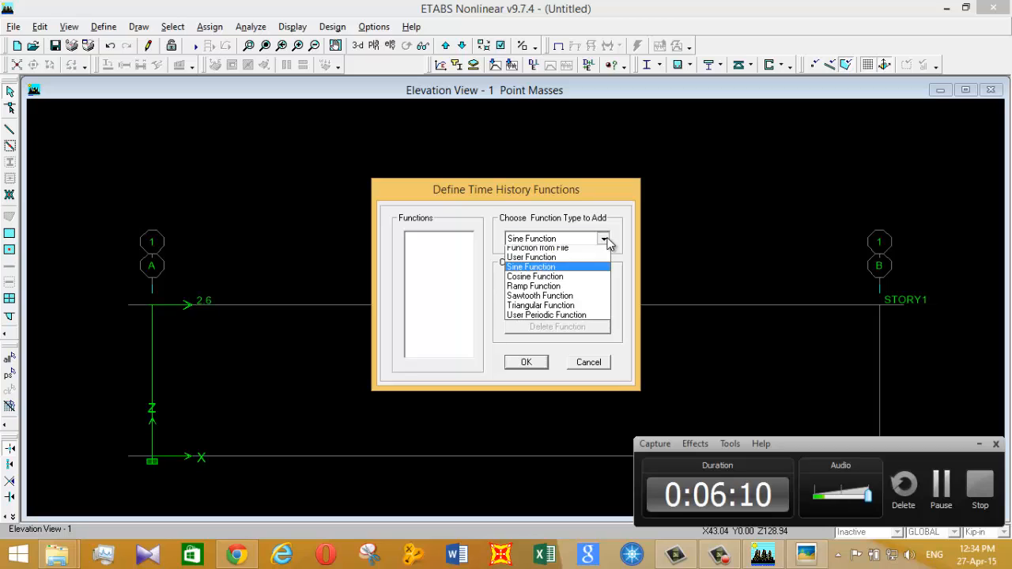
pyautogui.click(530, 252)
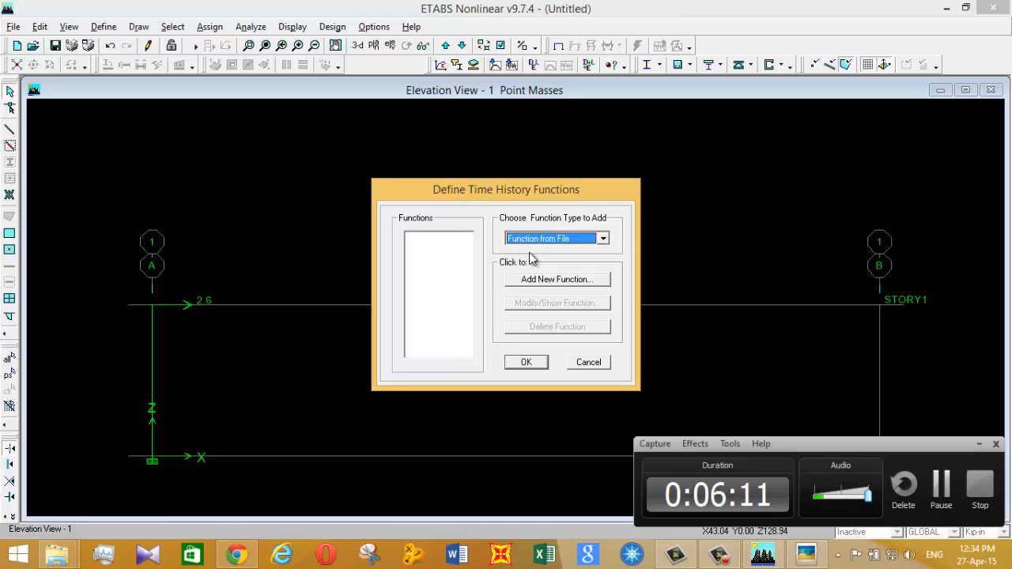
pyautogui.click(563, 281)
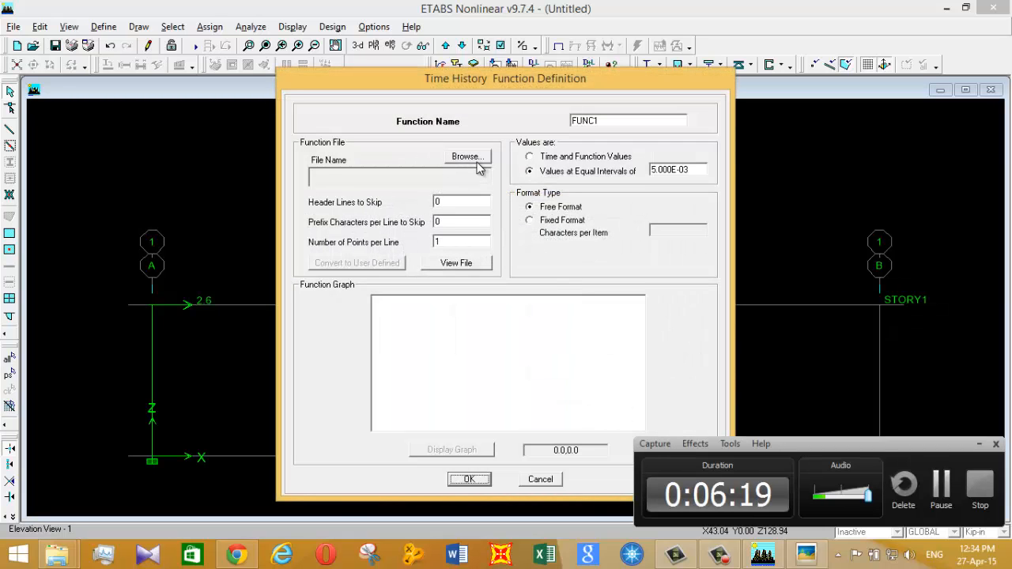
pyautogui.doubleClick(605, 121)
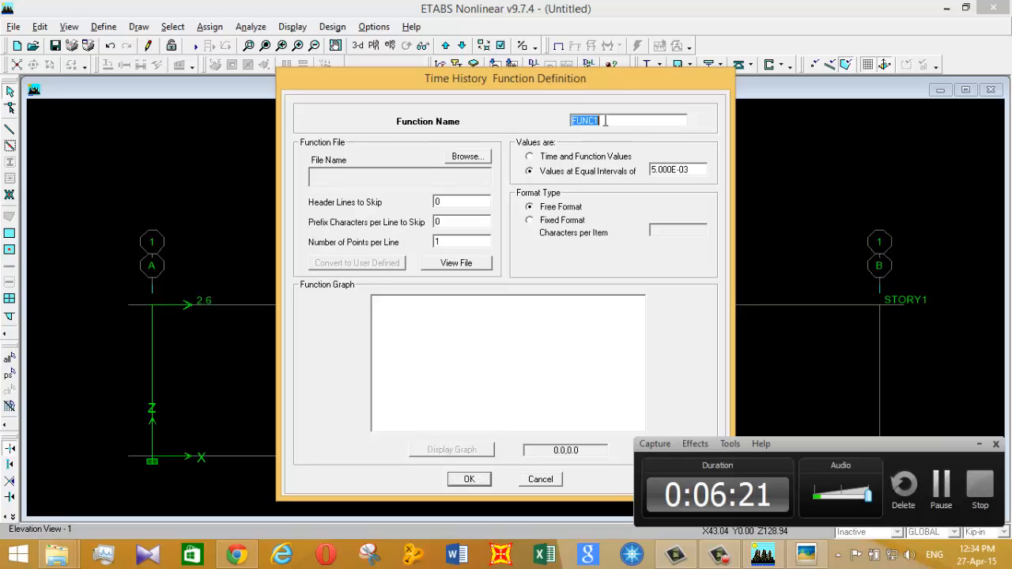
pyautogui.write('EL')
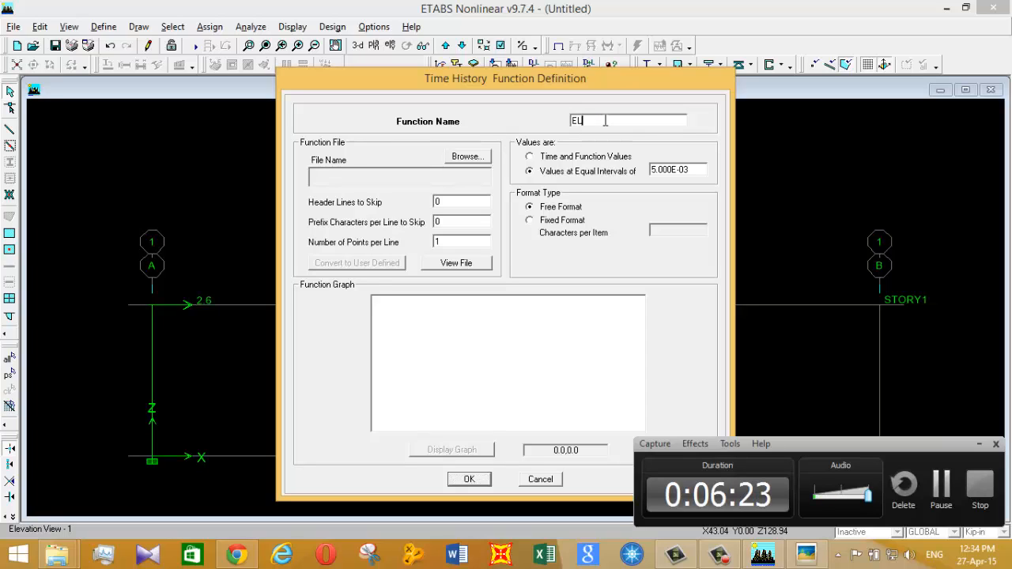
pyautogui.write('CENTRO')
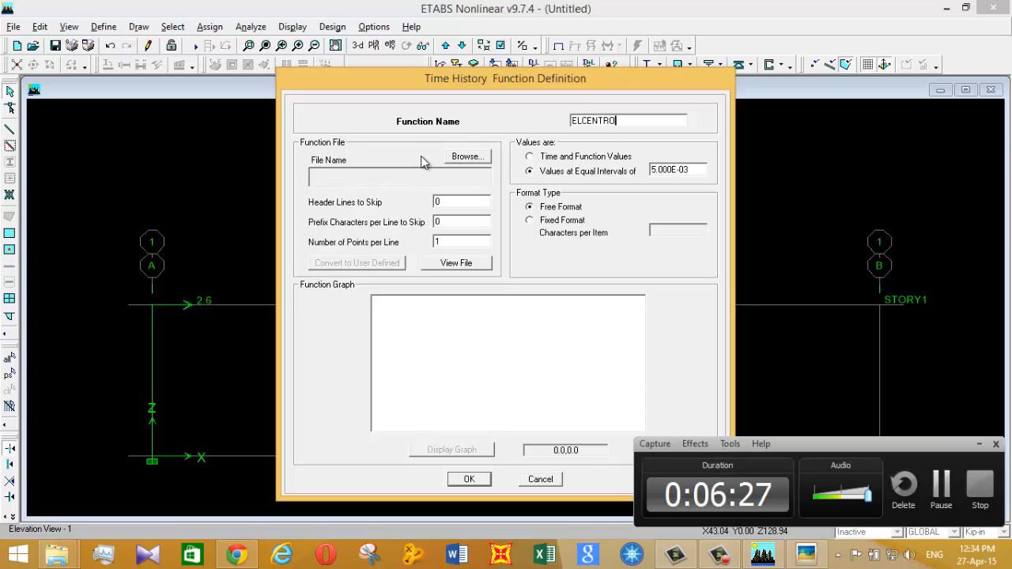
# - Load the text file el_centro_data from the Desktop as the data file of the ELCENTRO function
pyautogui.click(463, 161)
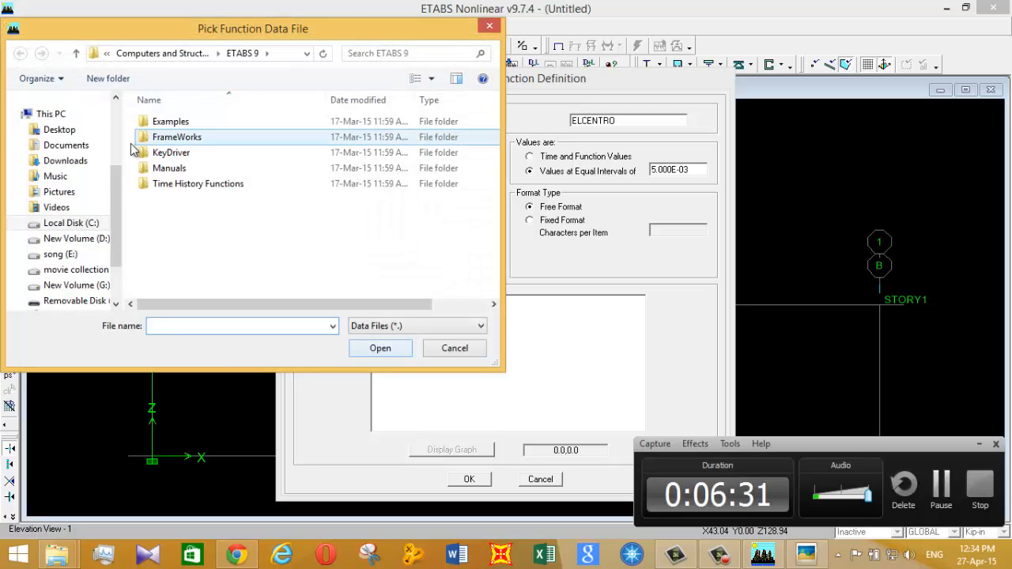
pyautogui.click(62, 130)
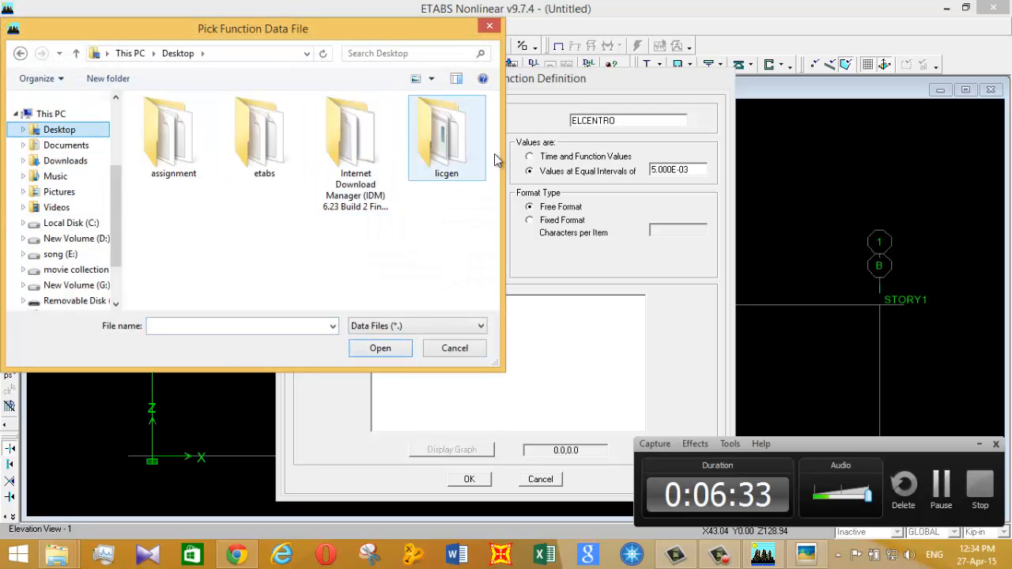
pyautogui.click(394, 327)
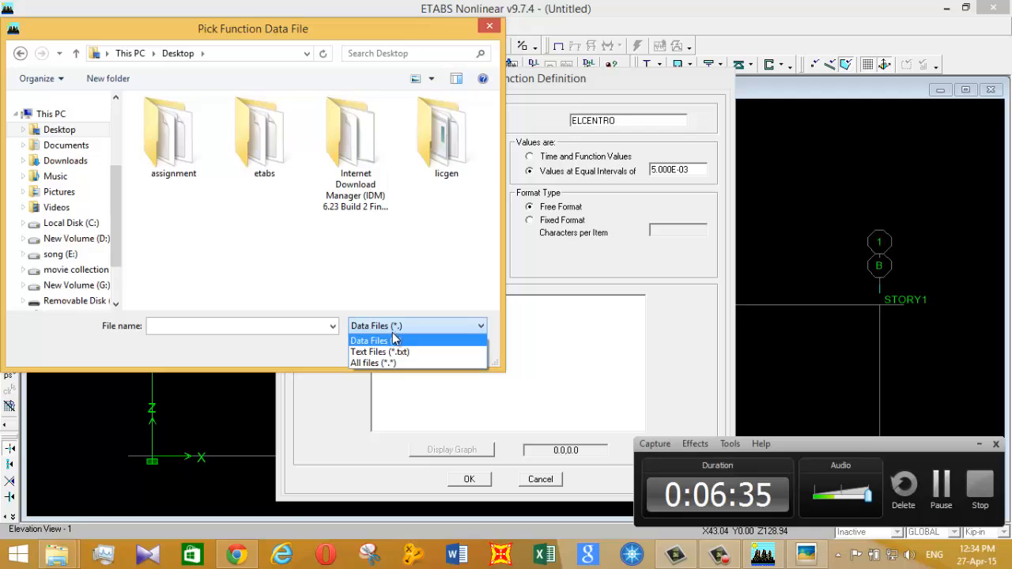
pyautogui.click(395, 352)
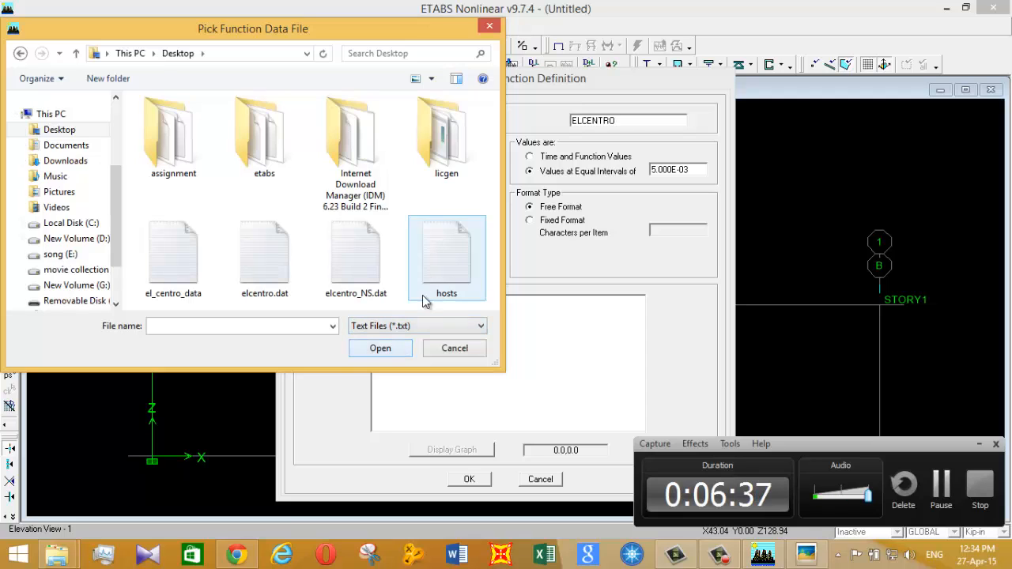
pyautogui.click(182, 281)
pyautogui.click(381, 349)
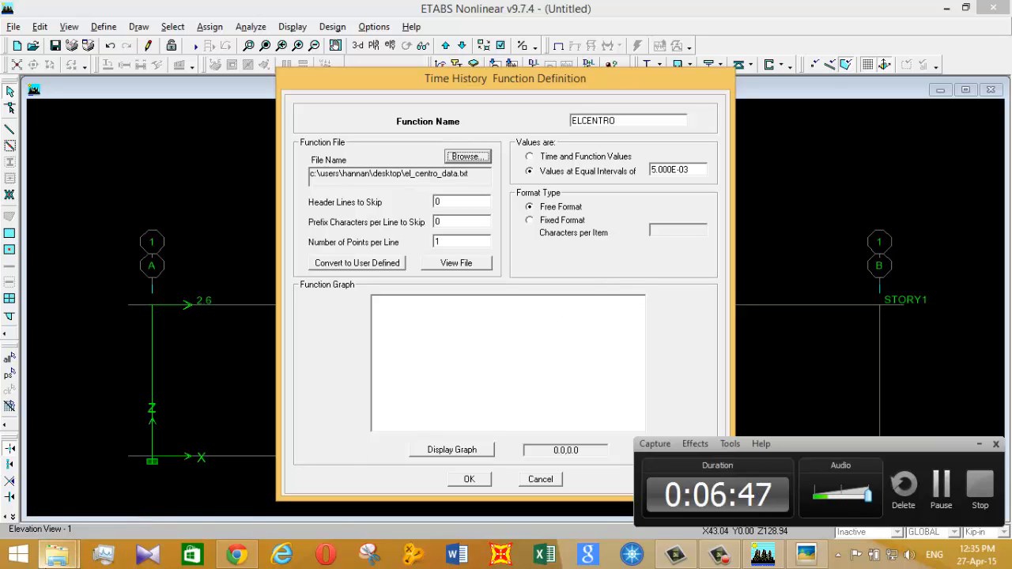
# - Open el_centro_data from the Desktop folder in Notepad to examine its header lines and data layout, and return to ETABS
pyautogui.rightClick(56, 554)
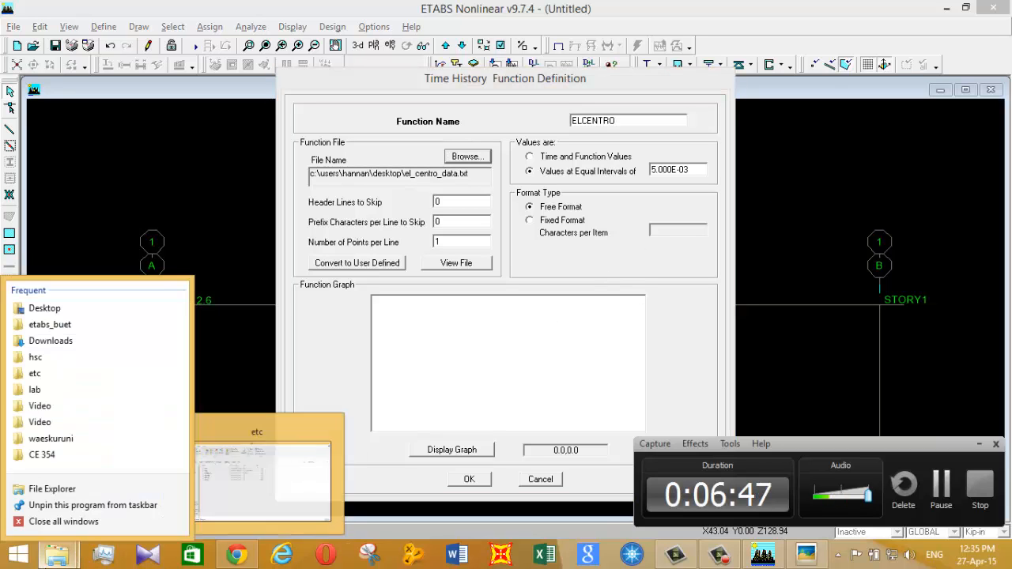
pyautogui.click(67, 308)
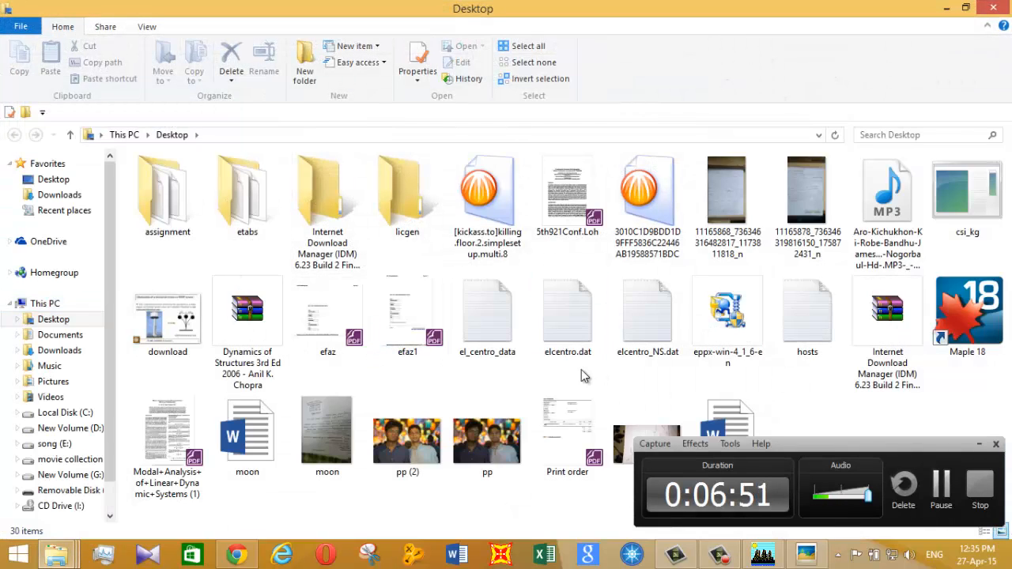
pyautogui.doubleClick(497, 348)
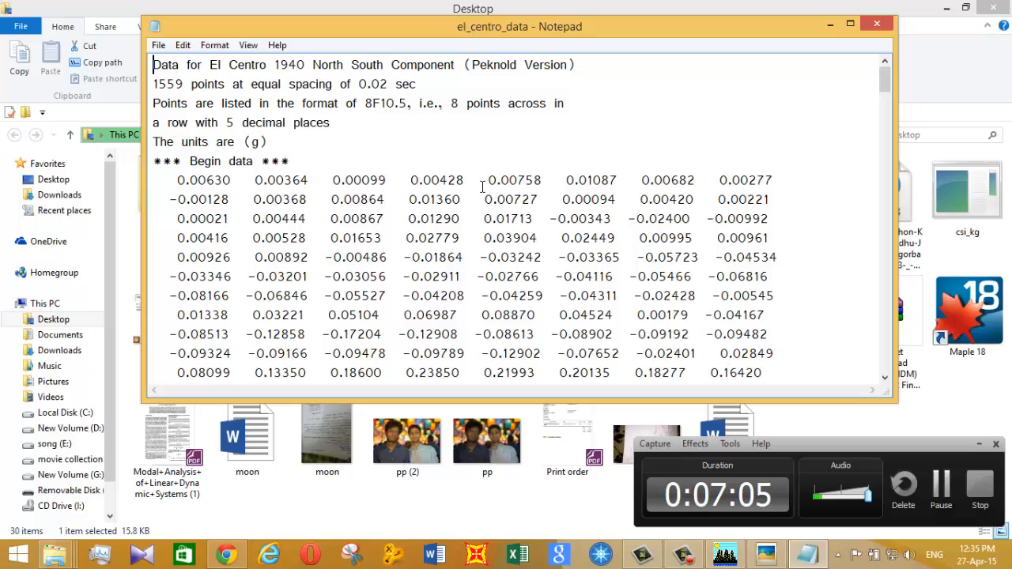
pyautogui.click(725, 556)
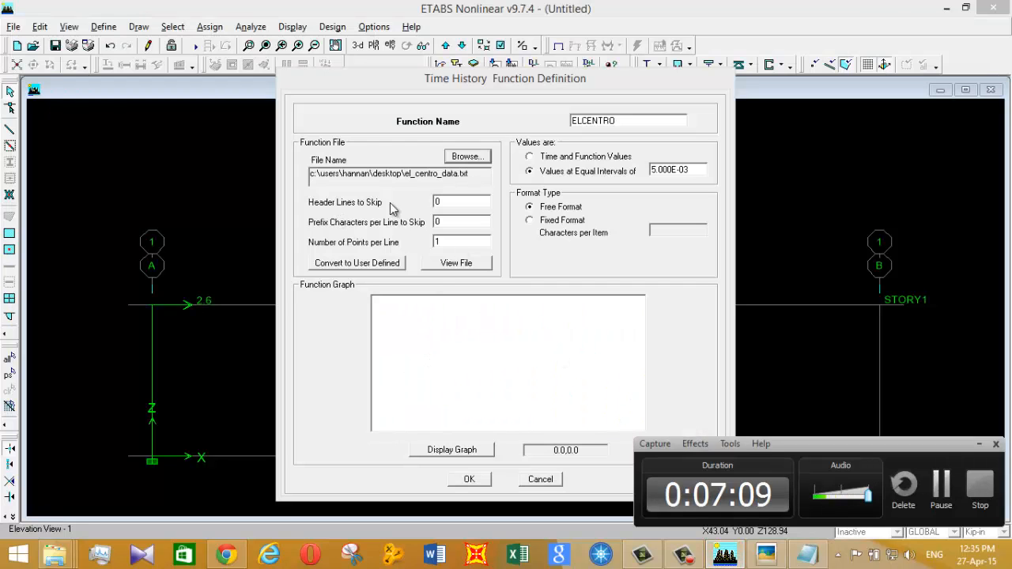
# - Set the ELCENTRO function's header lines to skip to 6, checking the header against the data file in Notepad
pyautogui.doubleClick(452, 204)
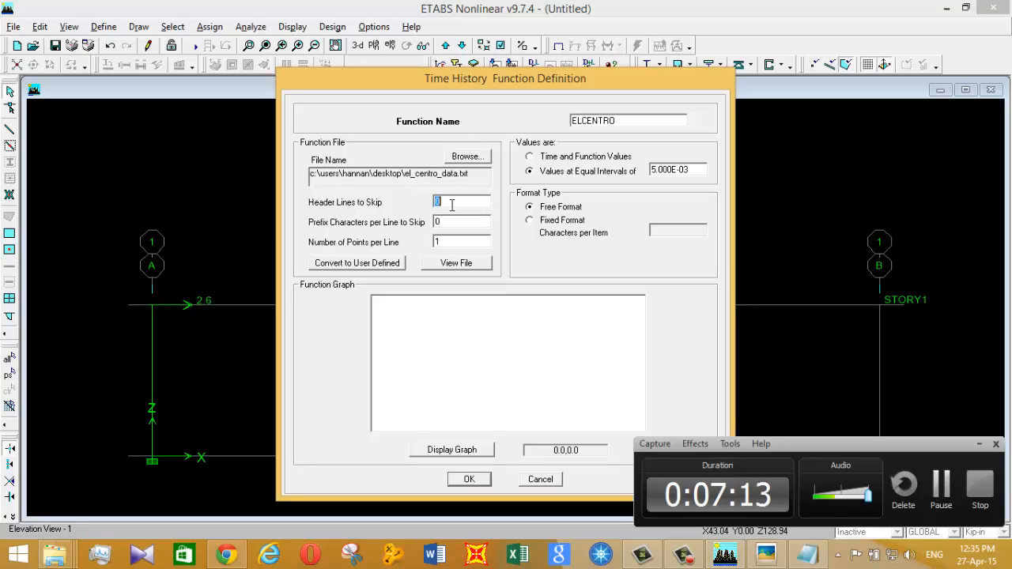
pyautogui.write('6')
pyautogui.doubleClick(436, 224)
pyautogui.click(457, 263)
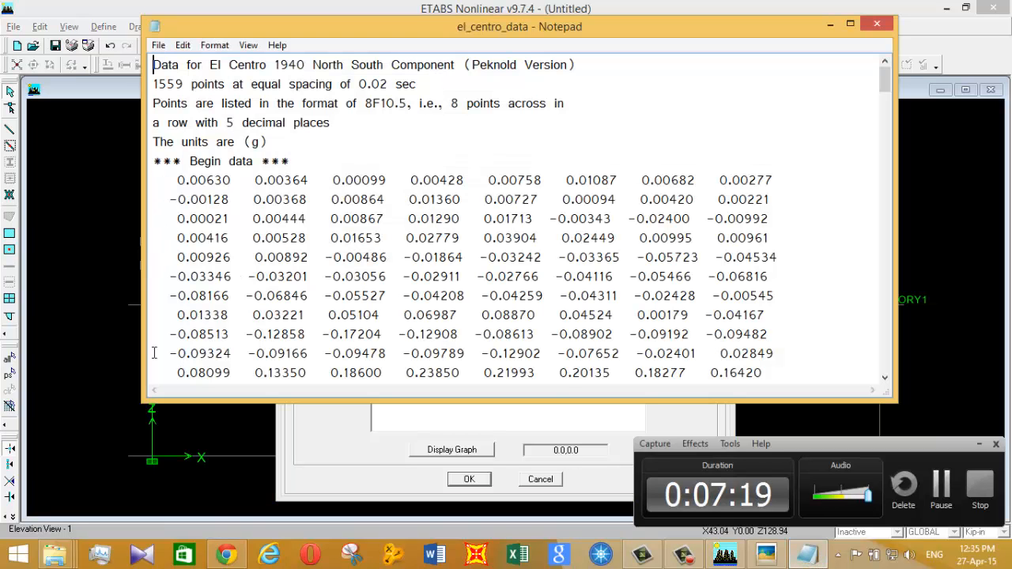
pyautogui.click(726, 557)
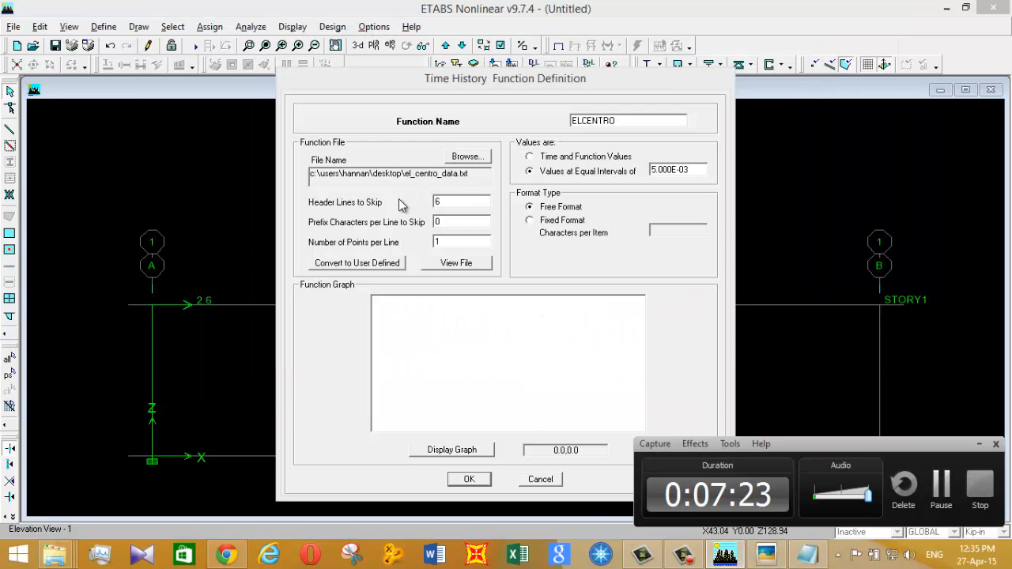
# - Set the number of points per line to 8, consulting the data file in Notepad for the row format
pyautogui.doubleClick(447, 244)
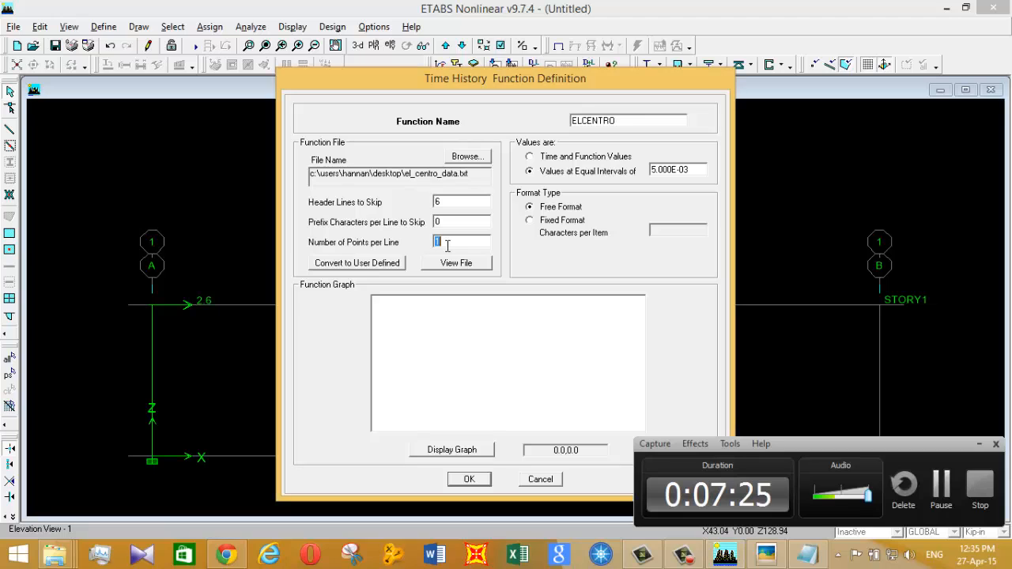
pyautogui.click(807, 556)
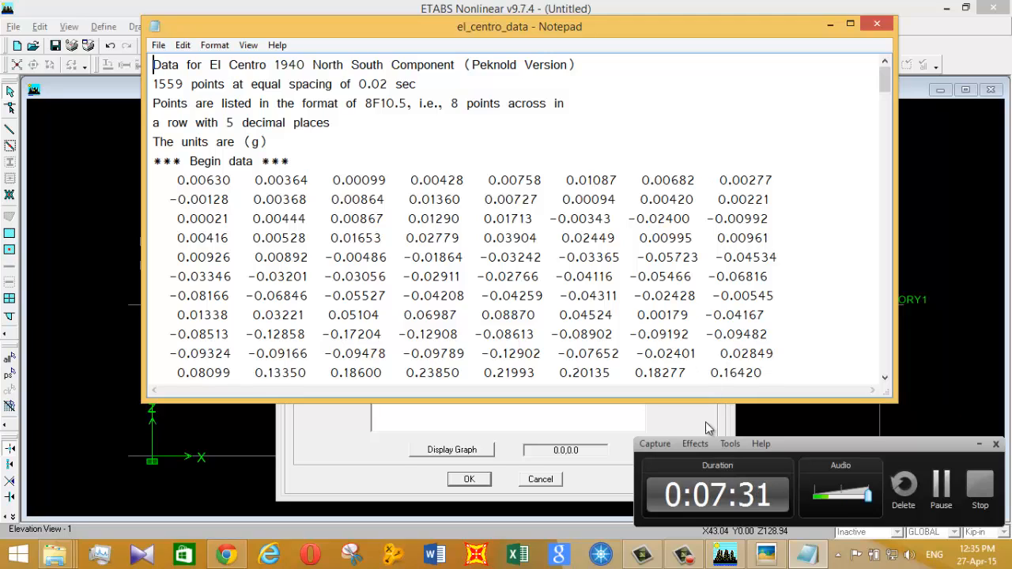
pyautogui.click(728, 563)
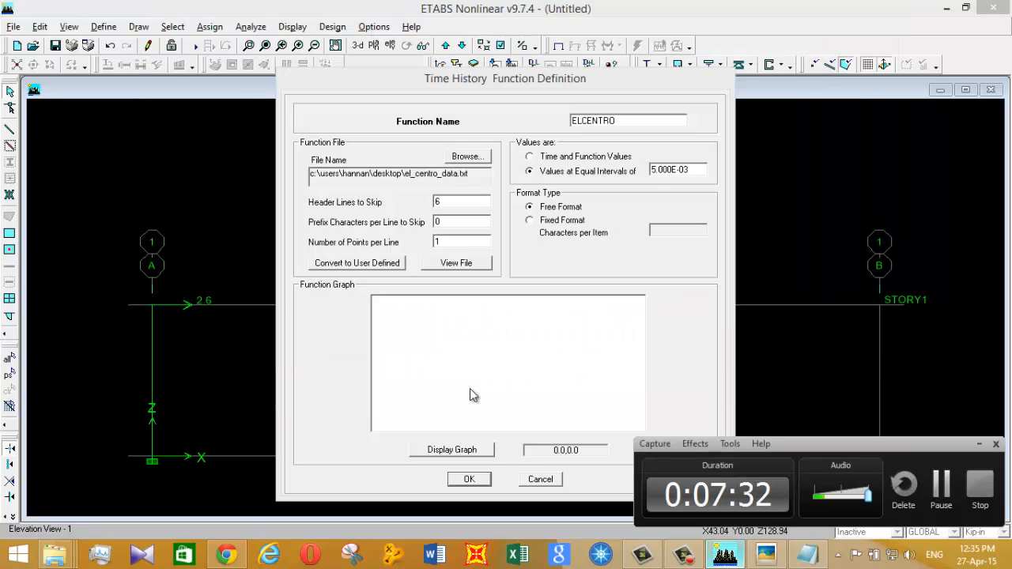
pyautogui.click(455, 242)
pyautogui.press('BackSpace')
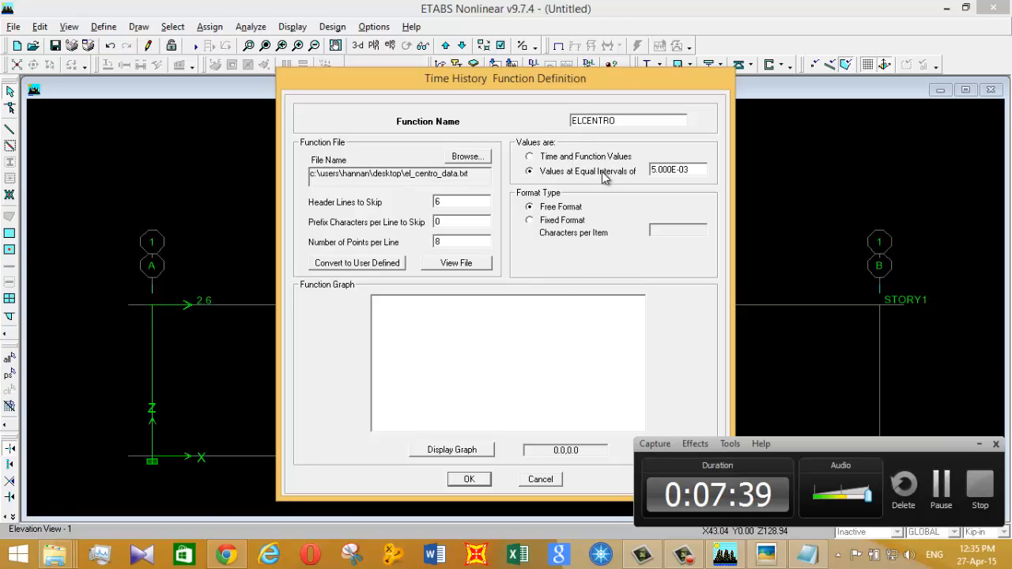
# - Set the equal interval of the function values to 0.02 and accept the ELCENTRO function after plotting its graph
pyautogui.doubleClick(699, 171)
pyautogui.write('0')
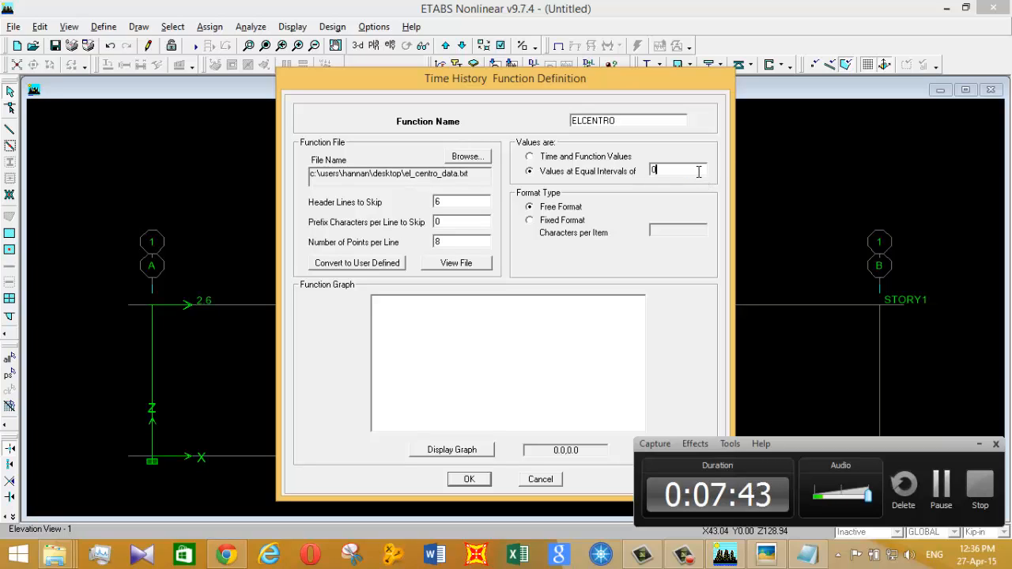
pyautogui.write('.02')
pyautogui.click(450, 450)
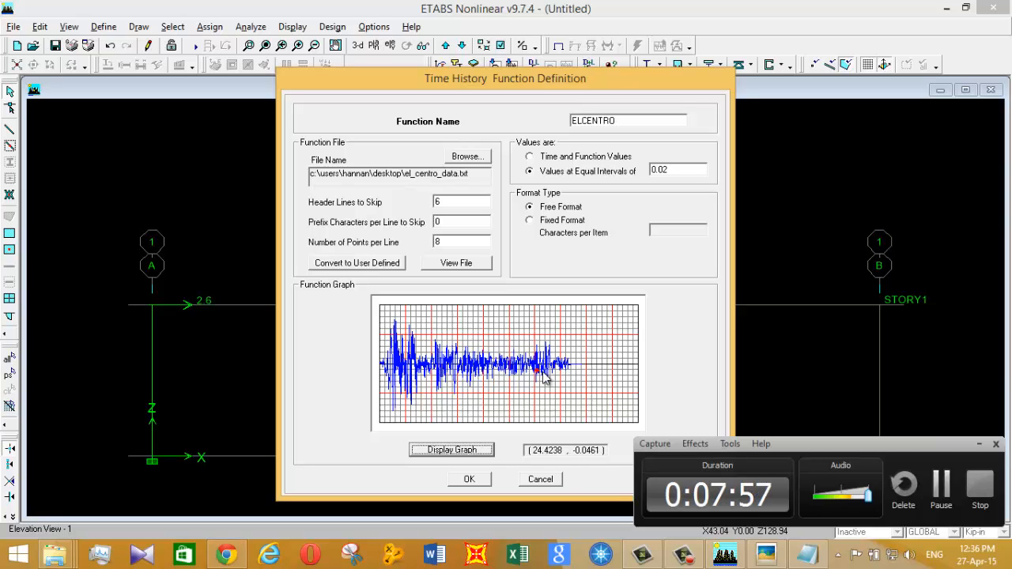
pyautogui.click(469, 481)
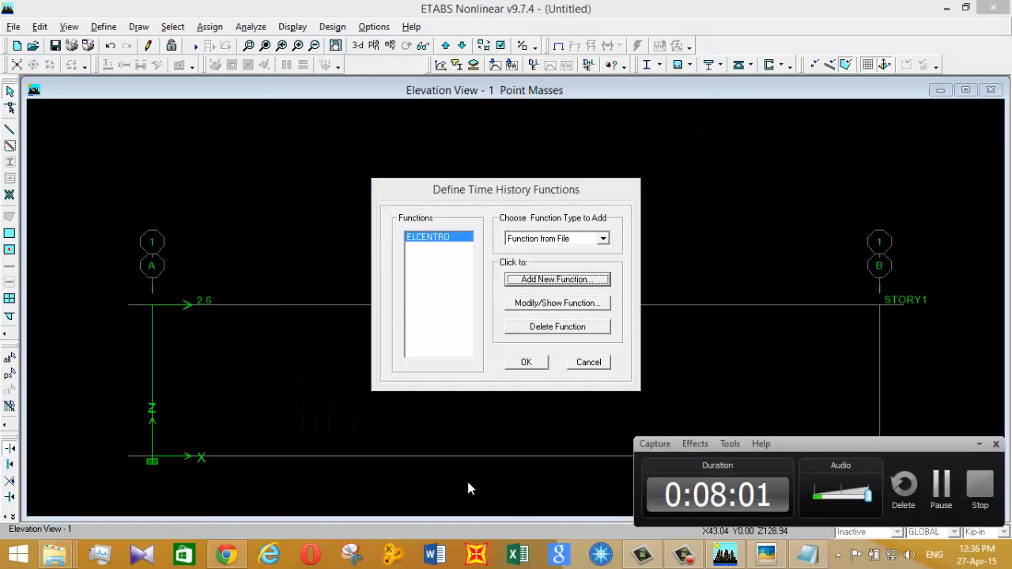
pyautogui.click(527, 363)
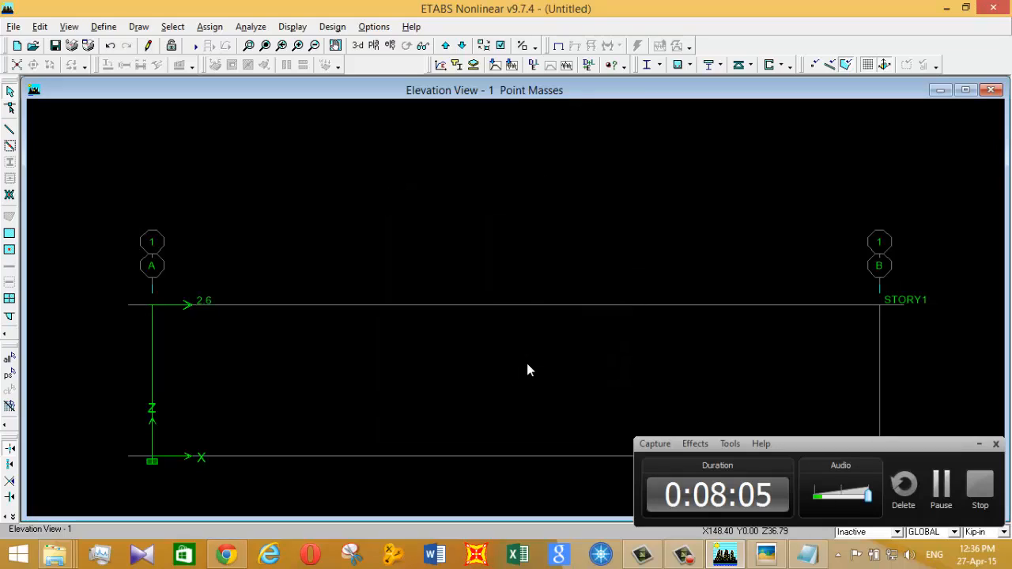
# - Add a new time history case HIST1 with the Nonlinear analysis type
pyautogui.click(105, 27)
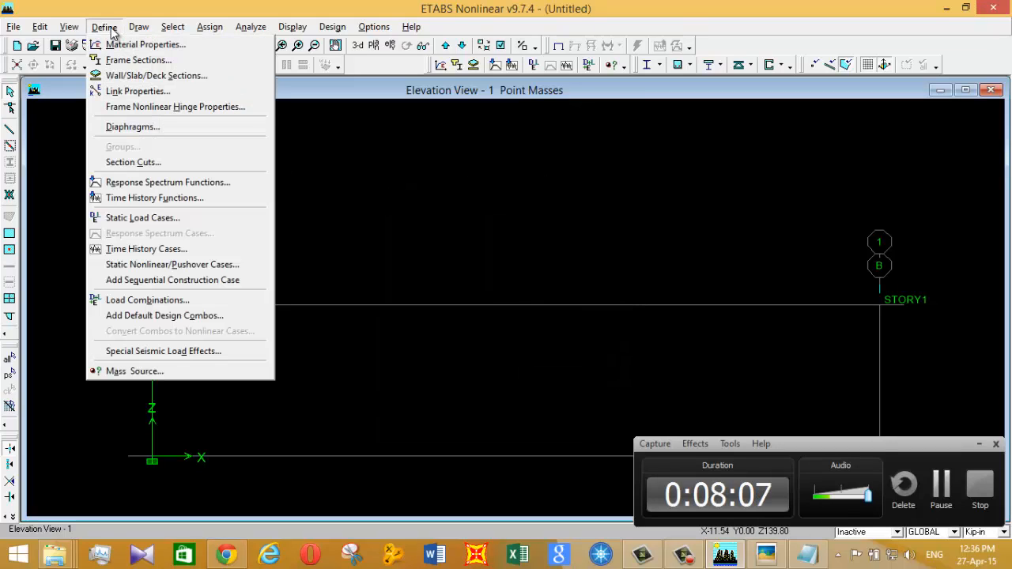
pyautogui.click(127, 248)
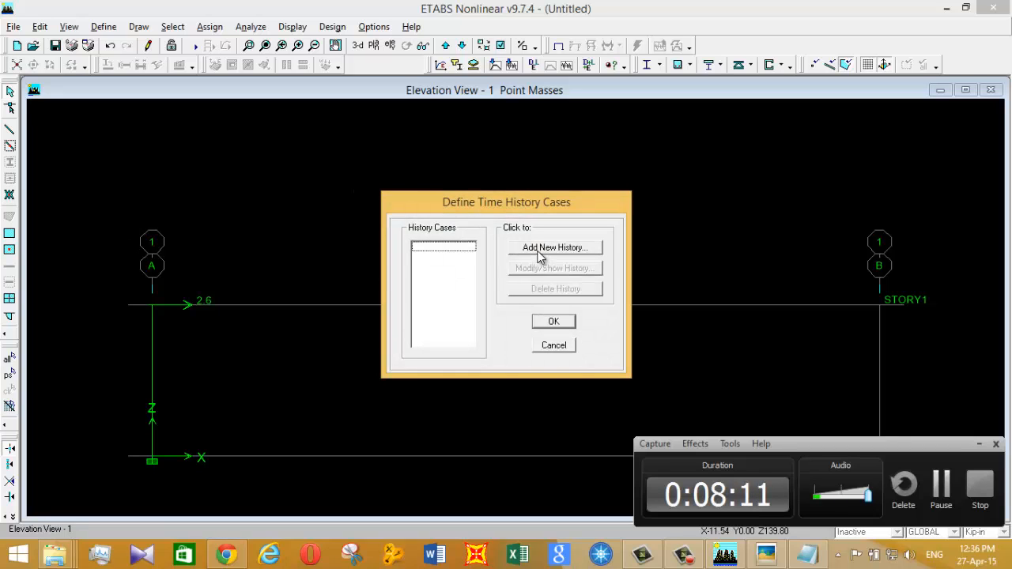
pyautogui.click(539, 250)
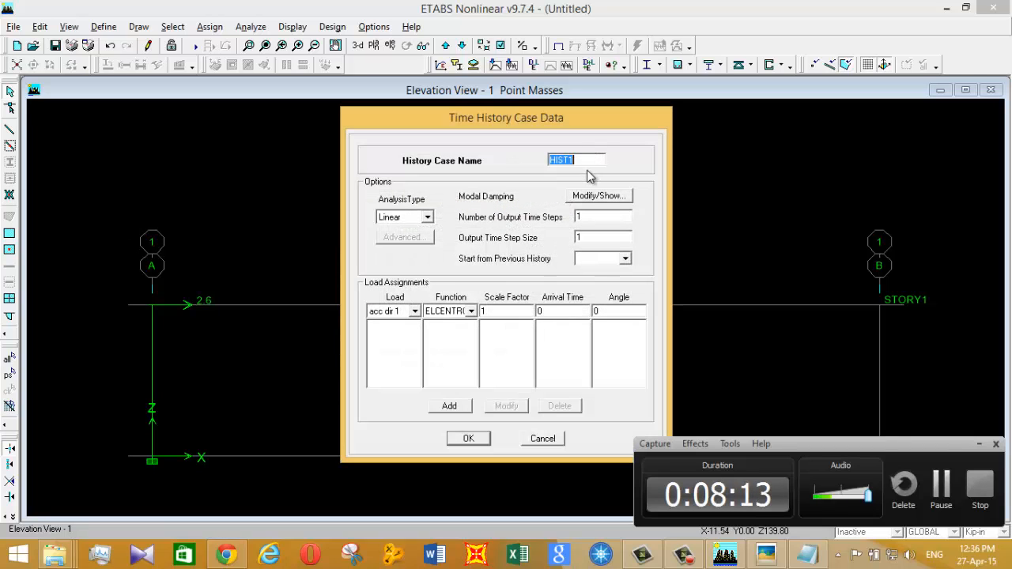
pyautogui.click(424, 217)
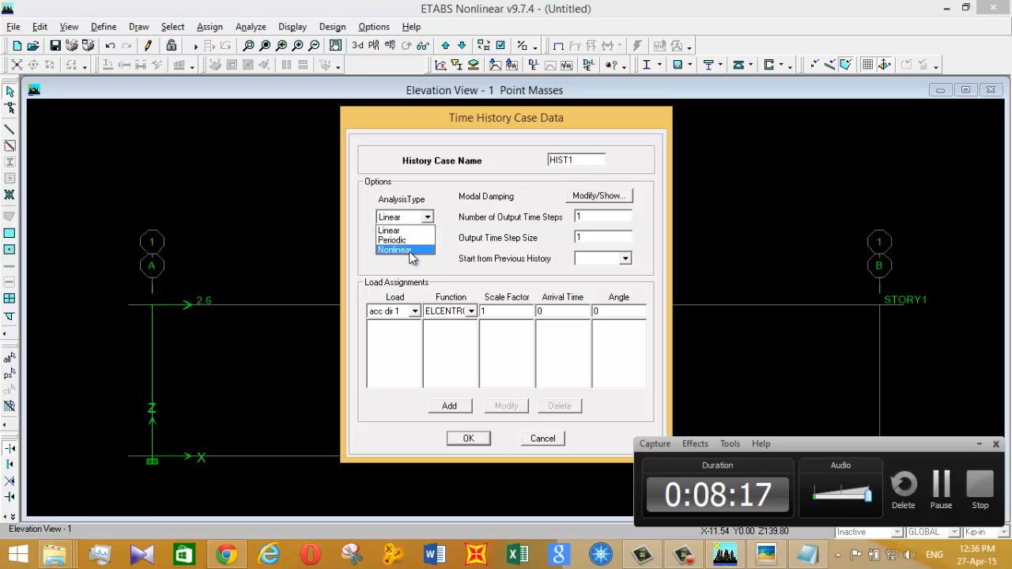
pyautogui.click(410, 252)
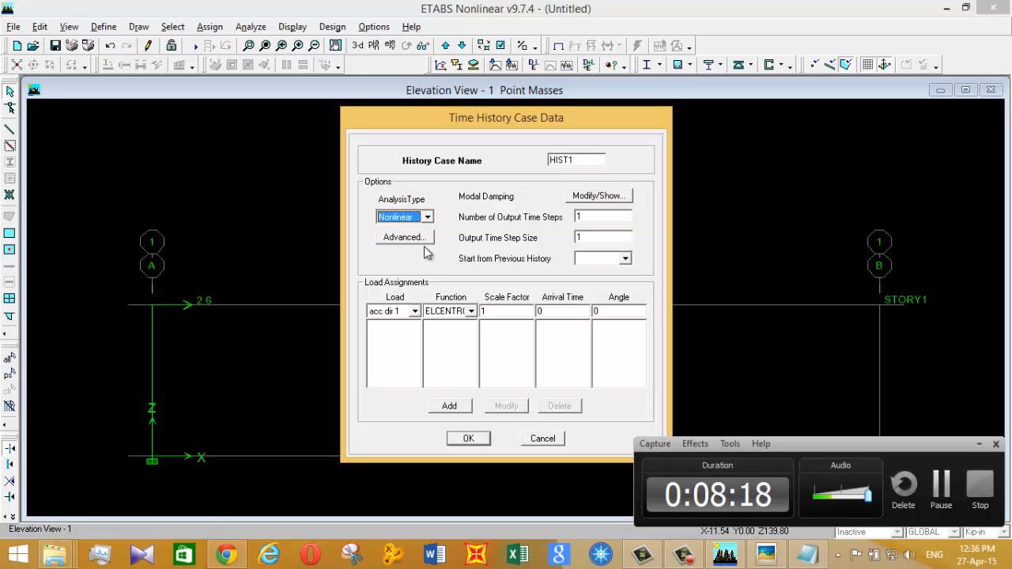
# - Set the modal damping for all modes of the HIST1 case to 0.05
pyautogui.click(601, 216)
pyautogui.click(602, 197)
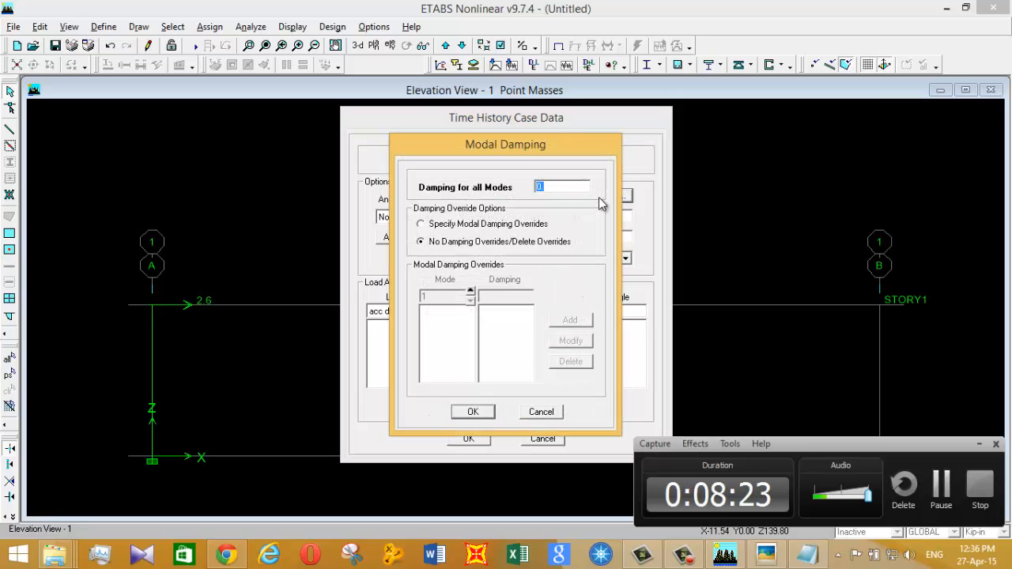
pyautogui.press('BackSpace')
pyautogui.write('05')
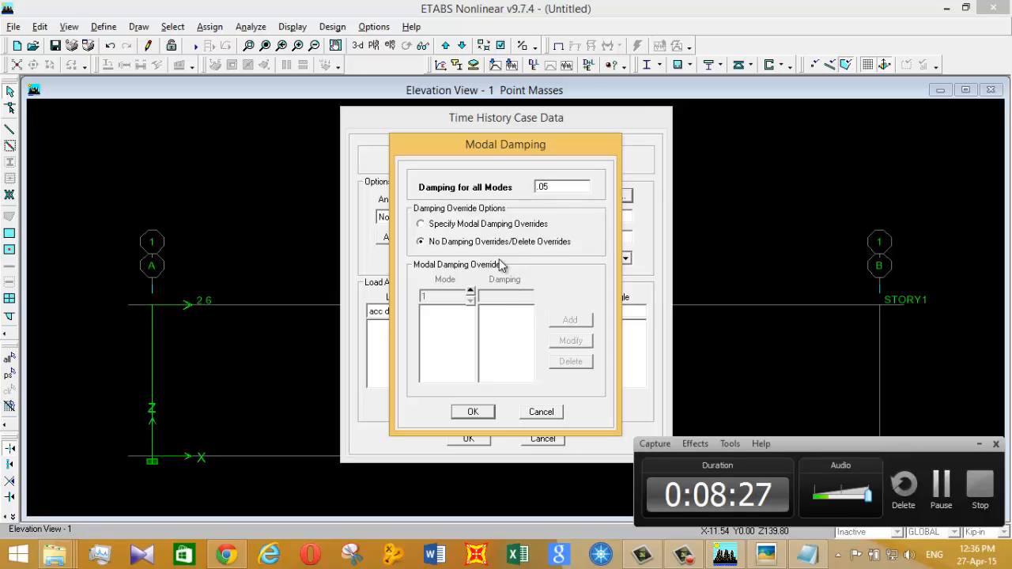
# - Specify a modal damping override of 0.05 for mode 1 and accept the damping settings
pyautogui.click(421, 224)
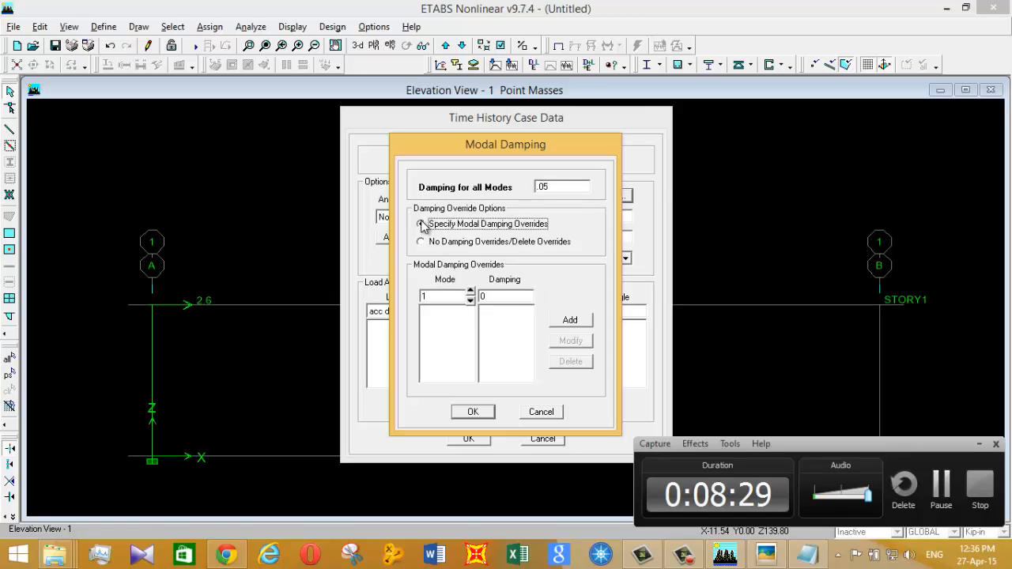
pyautogui.click(512, 297)
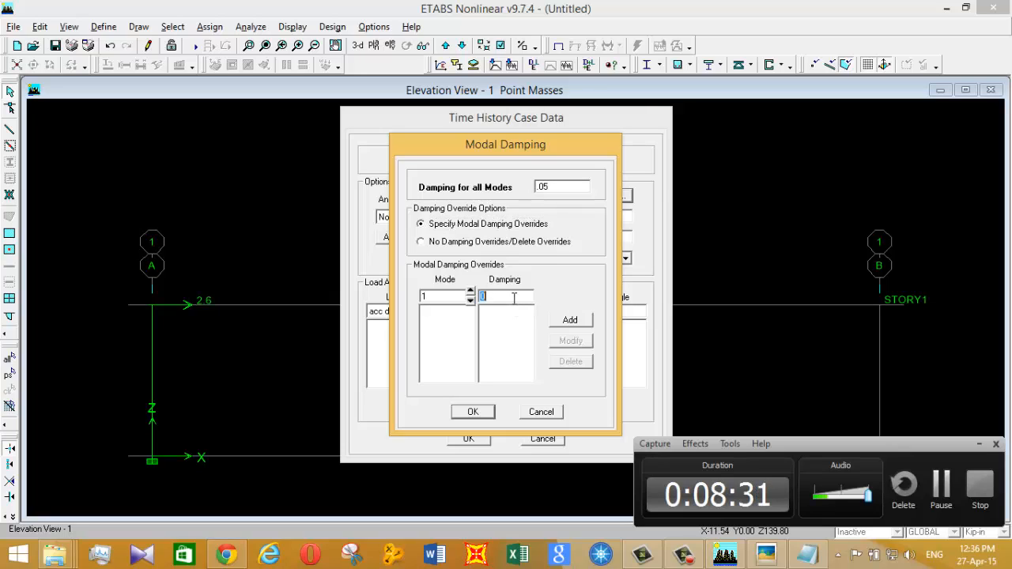
pyautogui.write('.05')
pyautogui.click(571, 321)
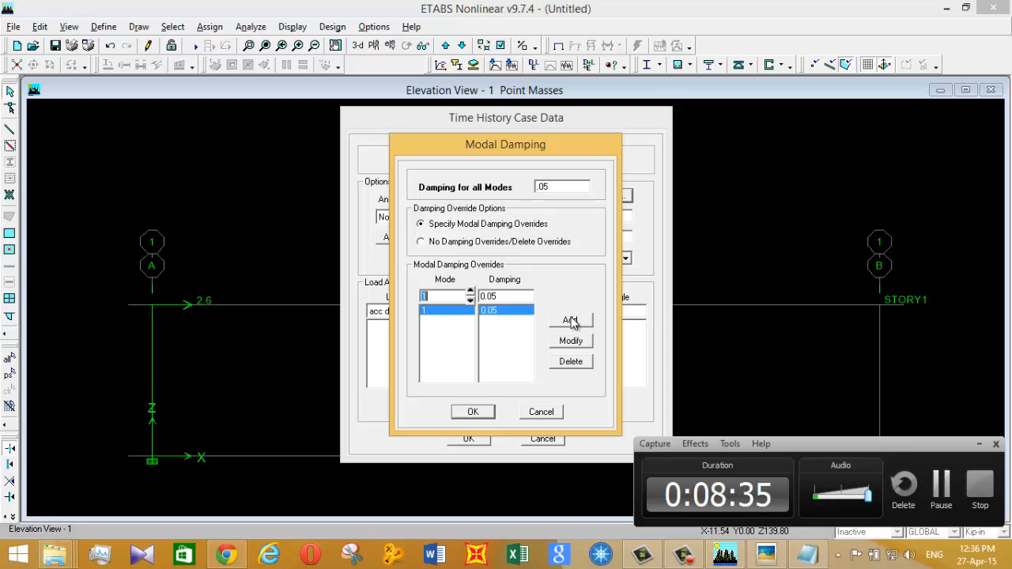
pyautogui.click(473, 413)
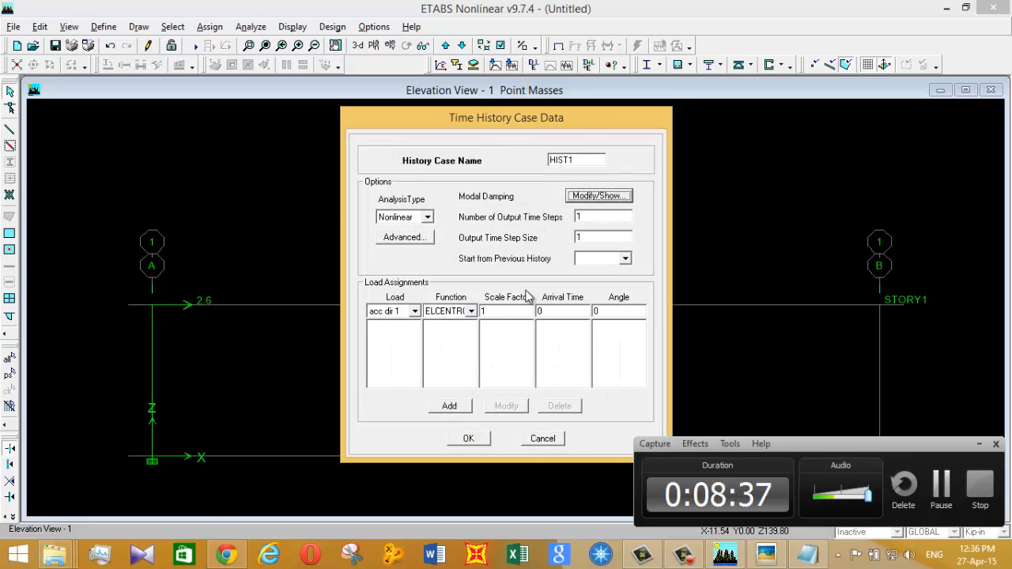
# - Set the HIST1 case's output time step size to 0.02 and the number of output time steps to 2500
pyautogui.doubleClick(586, 218)
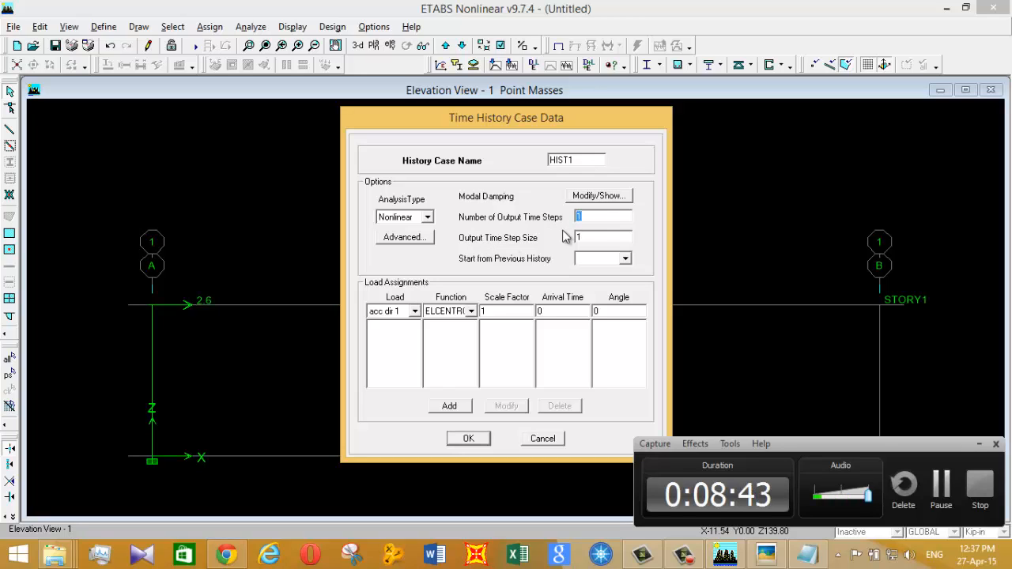
pyautogui.doubleClick(597, 238)
pyautogui.write('0.02')
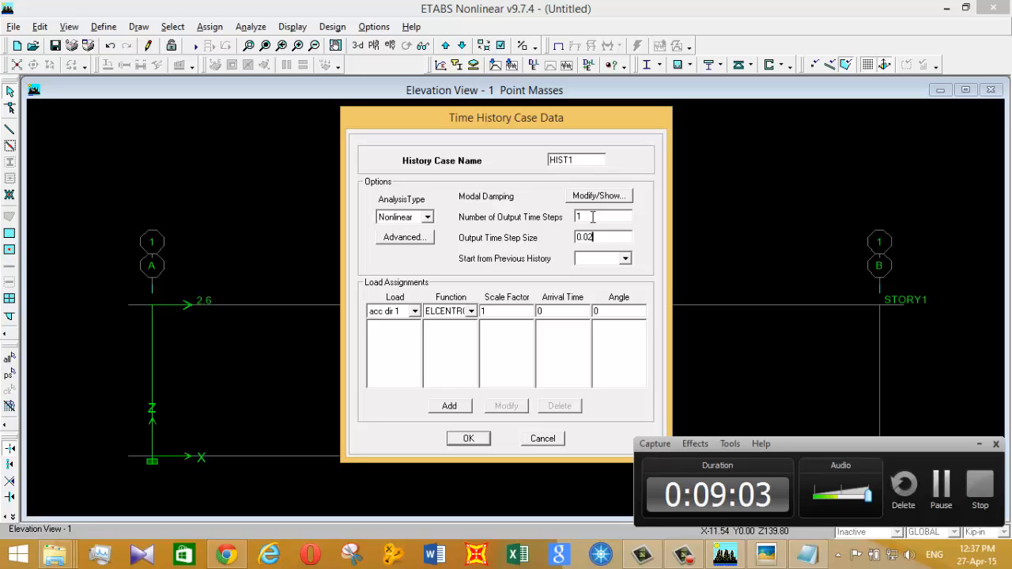
pyautogui.doubleClick(592, 217)
pyautogui.click(951, 490)
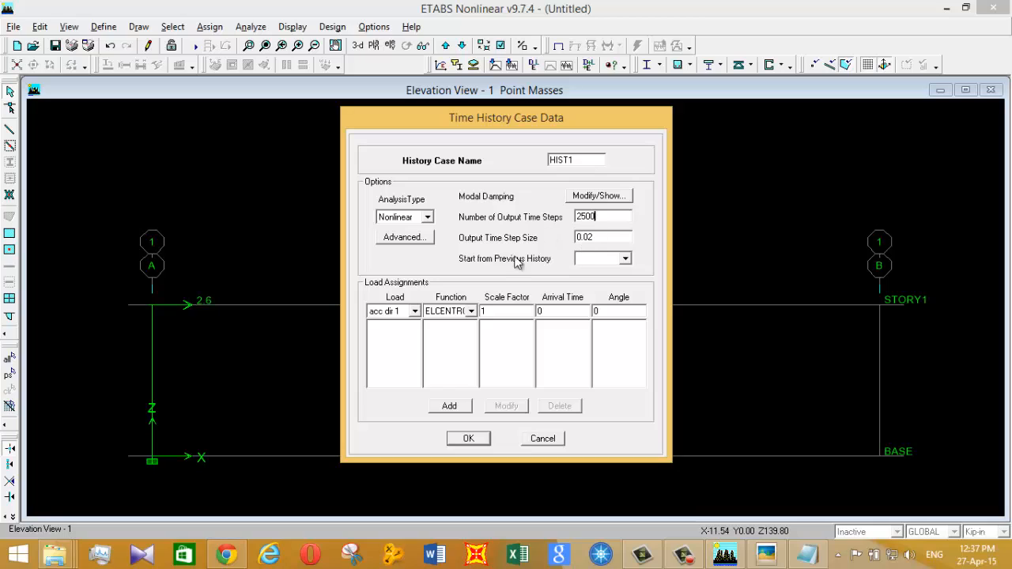
# - Add an acc dir 1 load assignment with the ELCENTRO function and scale factor 1, and accept the time history case
pyautogui.click(415, 314)
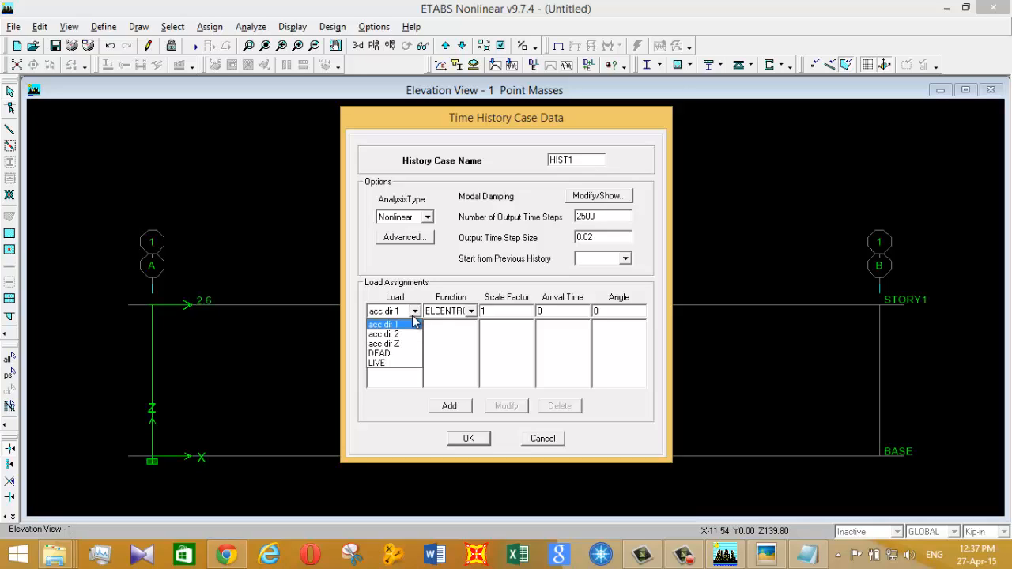
pyautogui.click(403, 326)
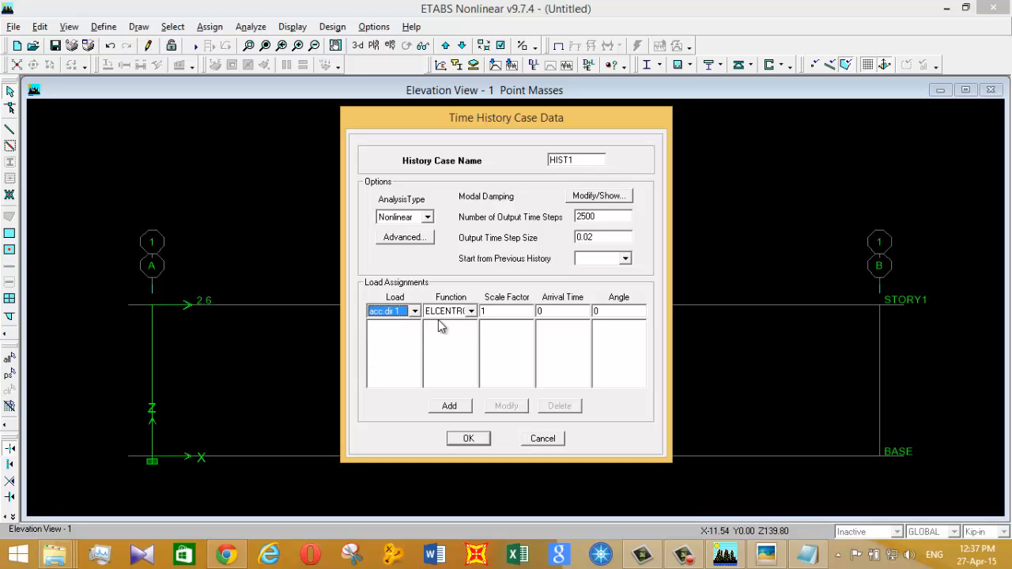
pyautogui.click(475, 315)
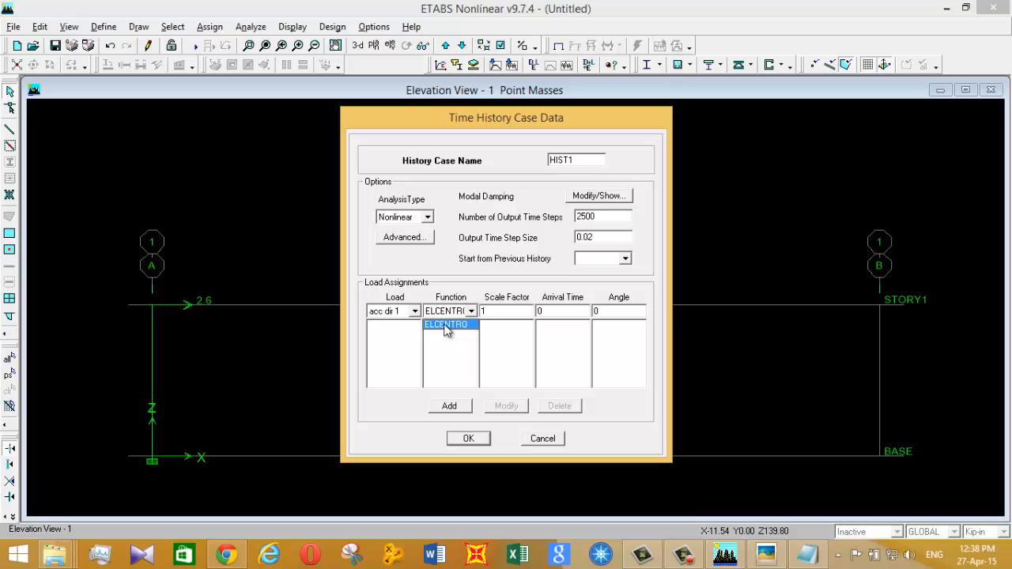
pyautogui.click(448, 322)
pyautogui.click(452, 409)
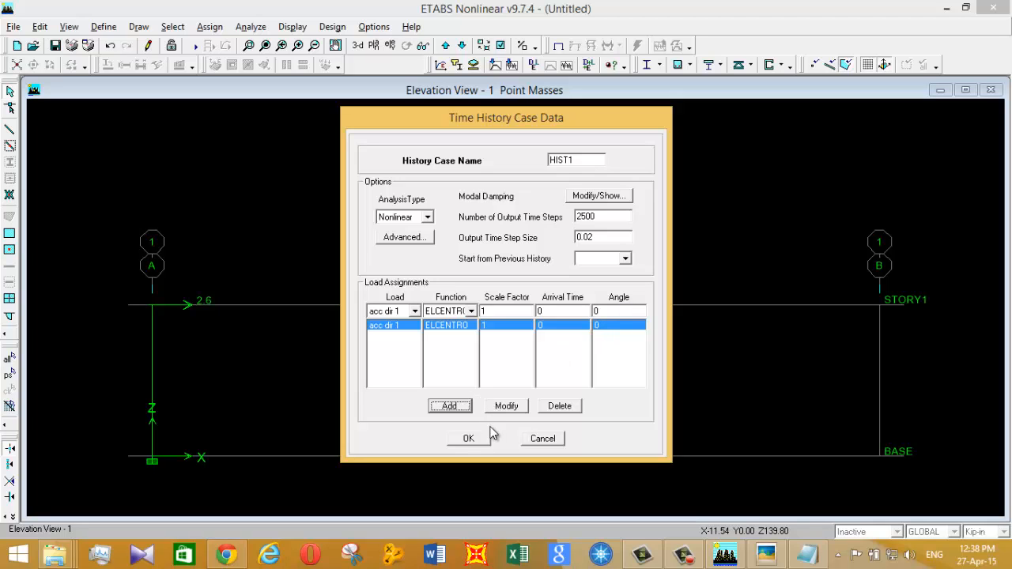
pyautogui.click(469, 439)
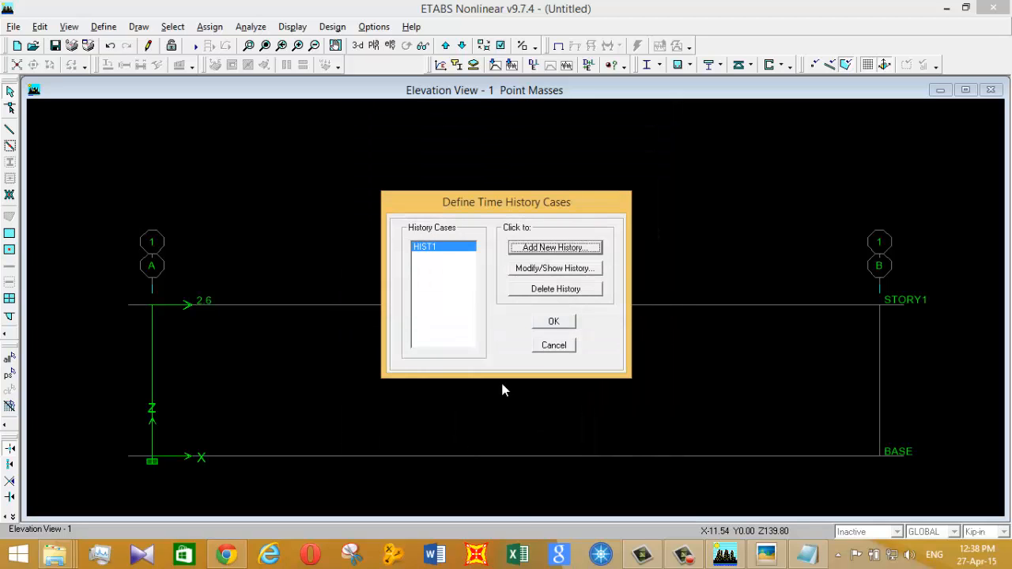
pyautogui.click(553, 323)
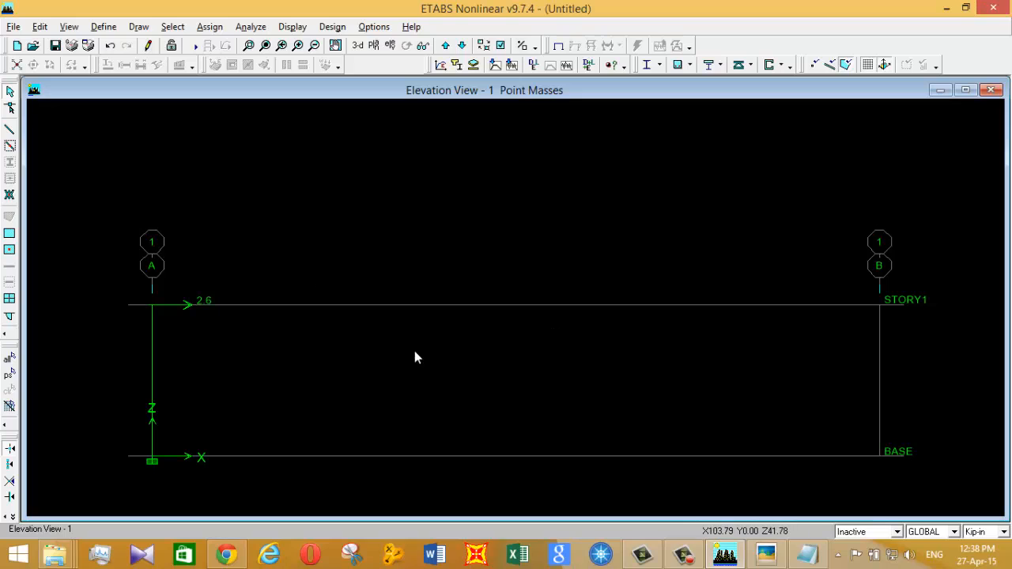
# - Deactivate the UY, UZ, RX and RY building degrees of freedom in the analysis options
pyautogui.click(110, 27)
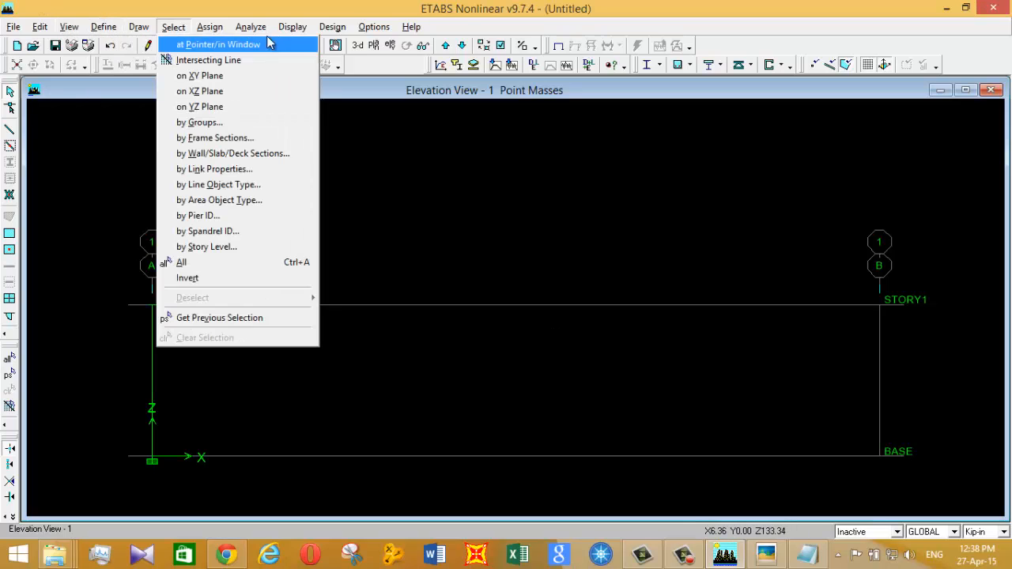
pyautogui.moveTo(250, 29)
pyautogui.click(285, 45)
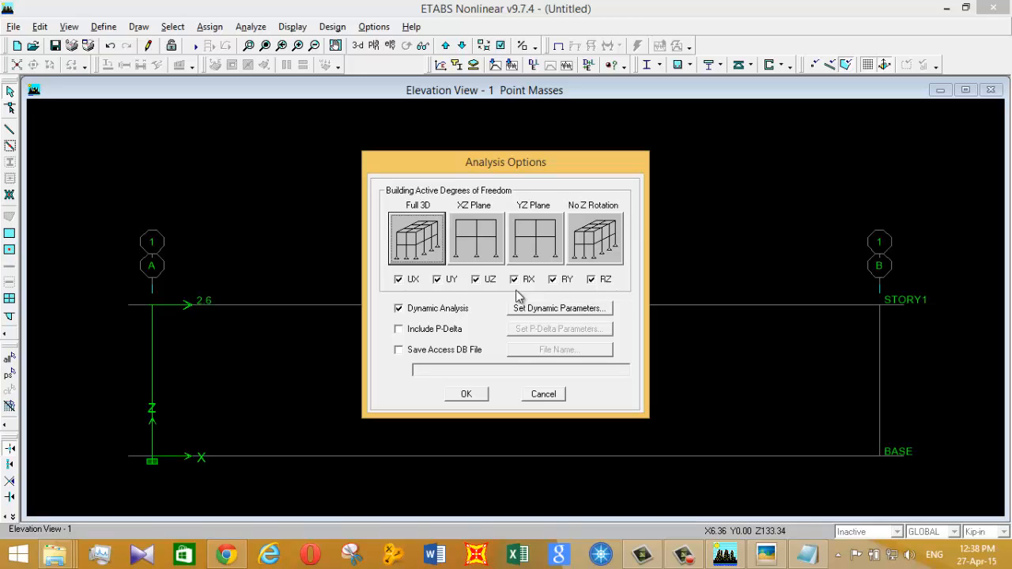
pyautogui.click(436, 281)
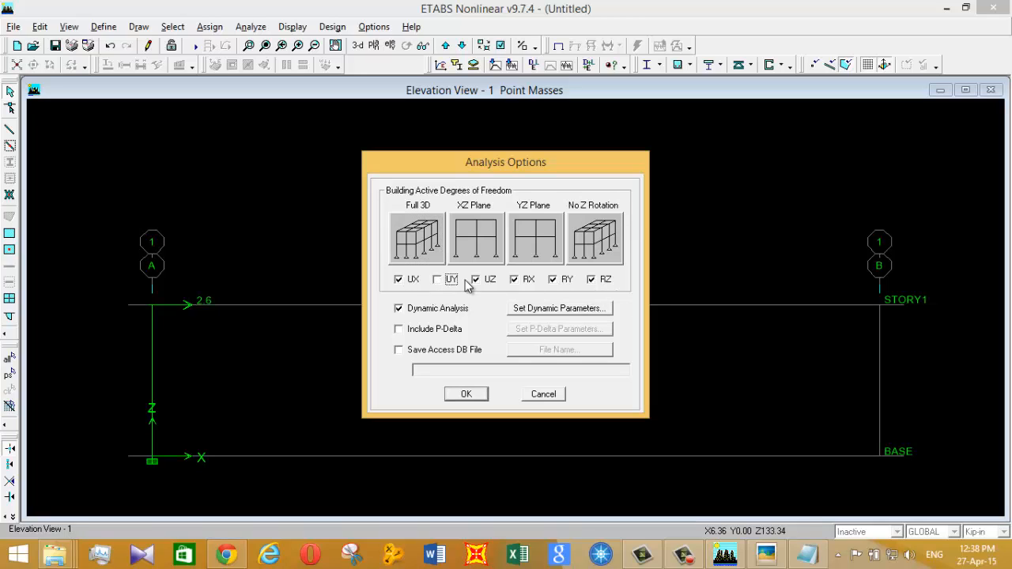
pyautogui.click(476, 281)
pyautogui.click(514, 281)
pyautogui.click(553, 281)
pyautogui.click(466, 394)
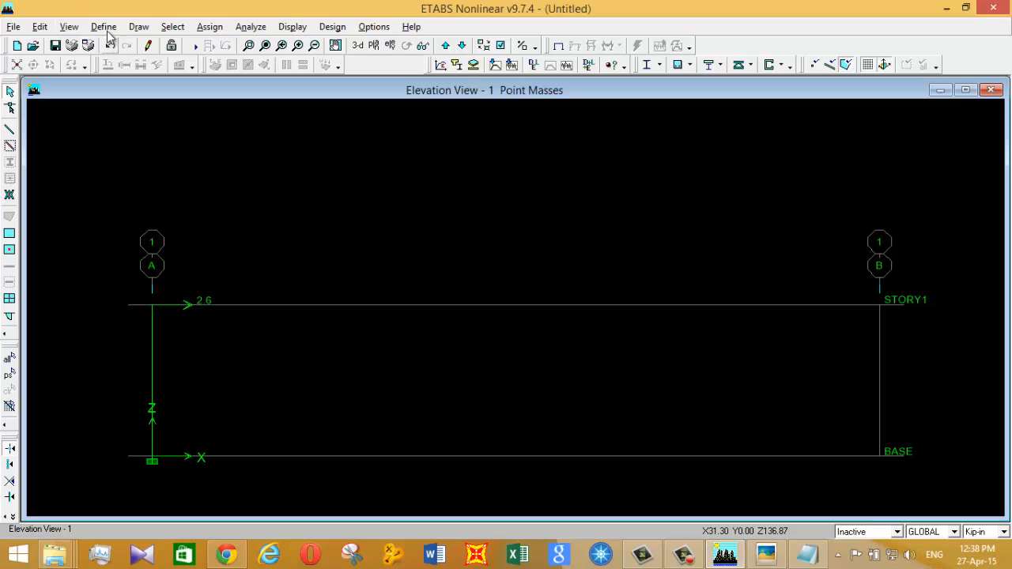
# - Save the model as elcentro in a new Desktop folder named elcentro
pyautogui.click(13, 27)
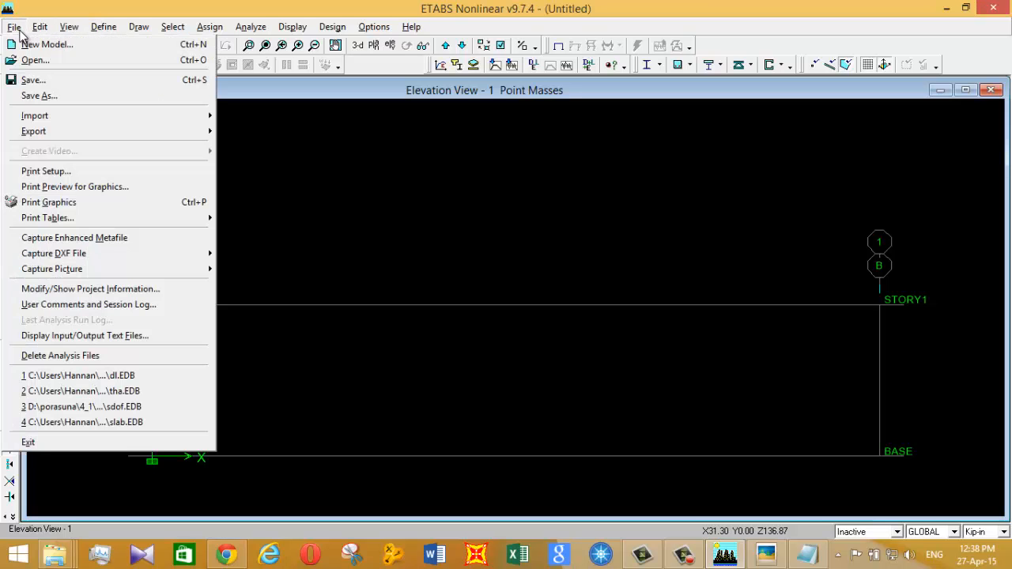
pyautogui.click(33, 79)
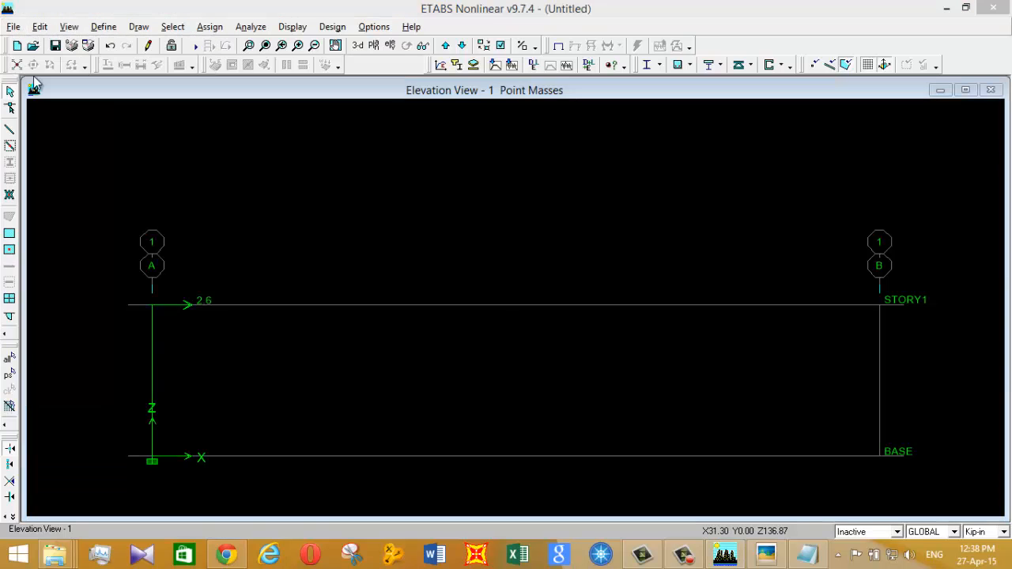
pyautogui.click(82, 129)
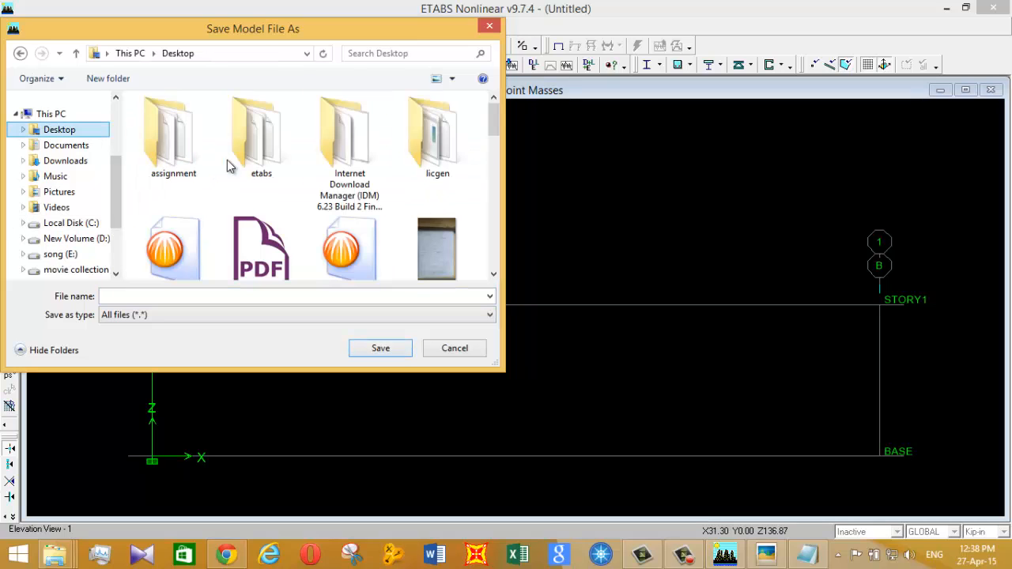
pyautogui.click(122, 84)
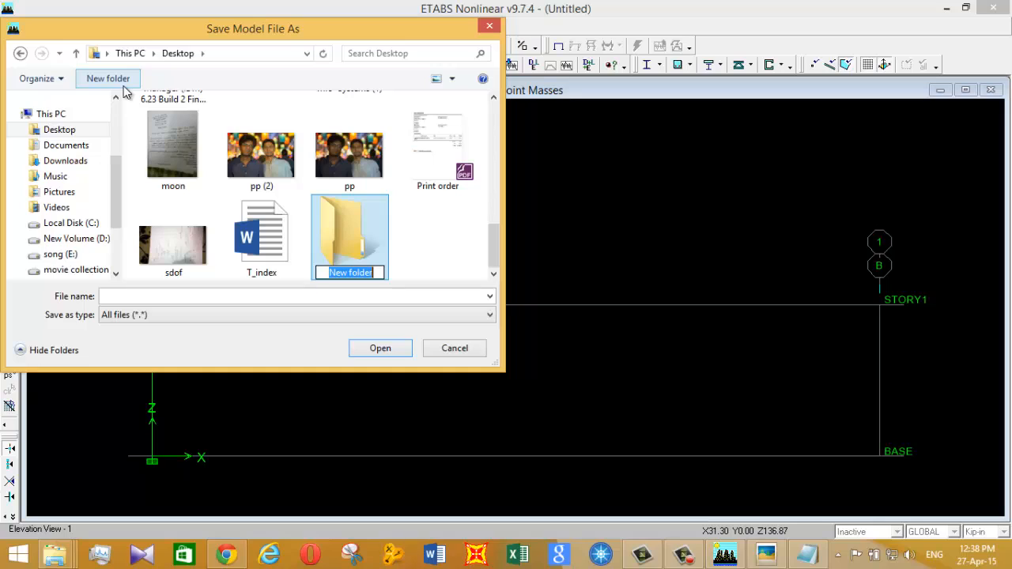
pyautogui.write('el')
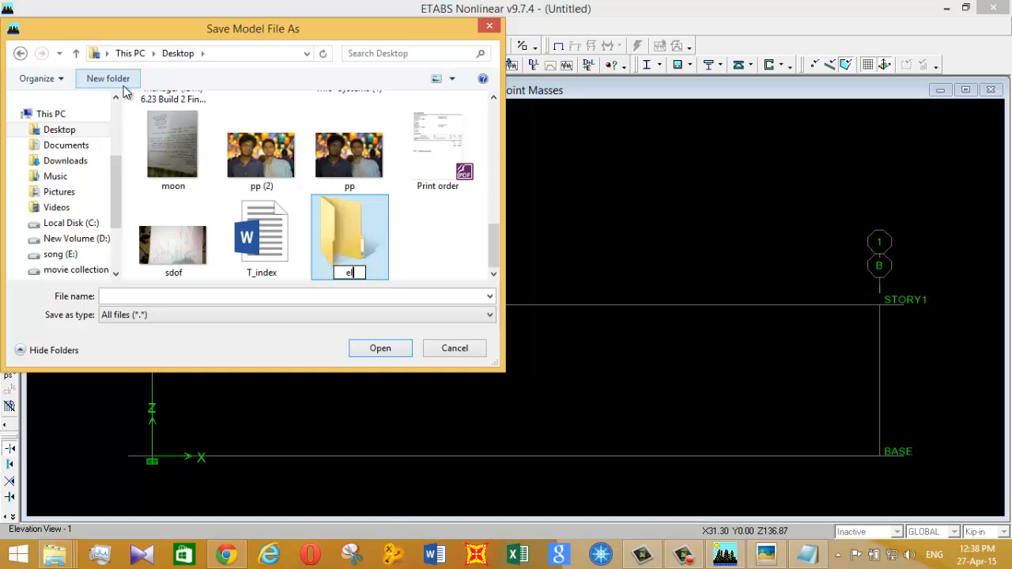
pyautogui.write('centro')
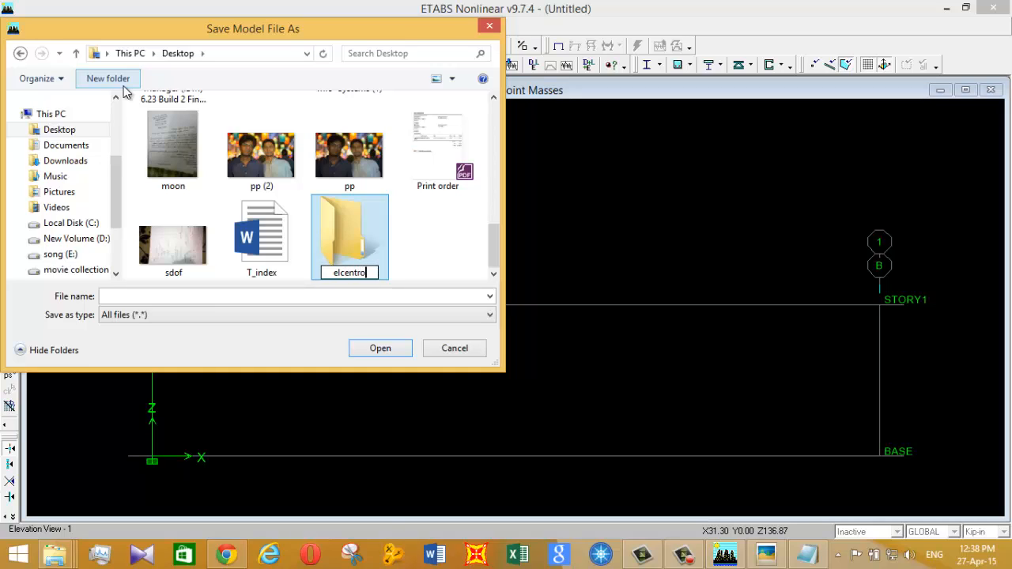
pyautogui.press('Return')
pyautogui.press('Return')
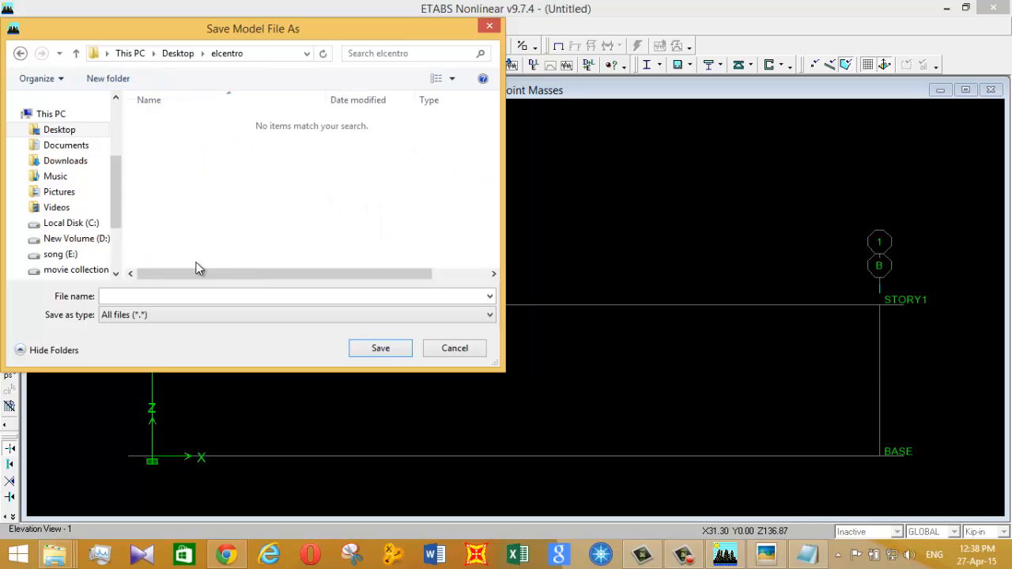
pyautogui.click(208, 294)
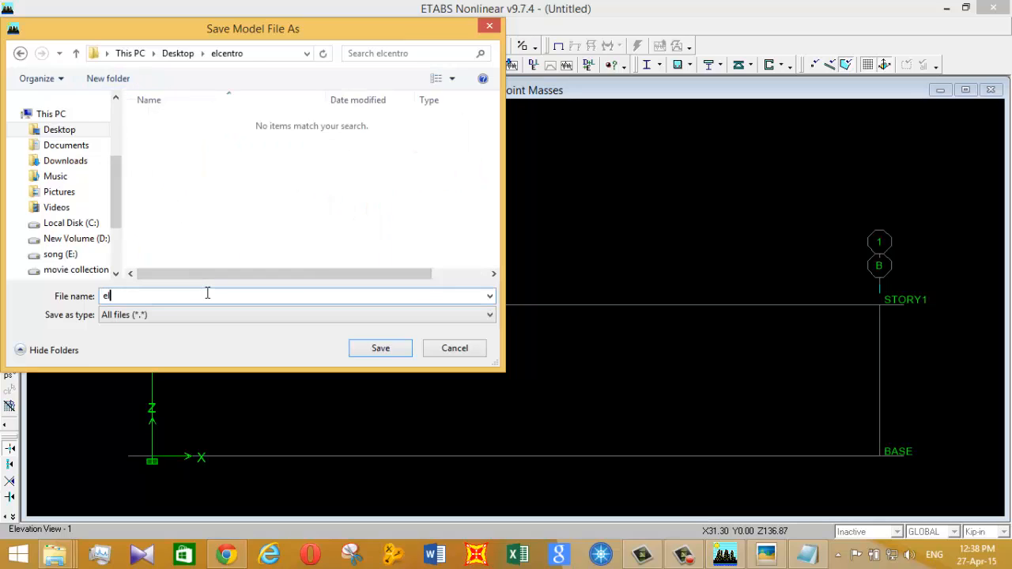
pyautogui.write('elcentro')
pyautogui.click(385, 342)
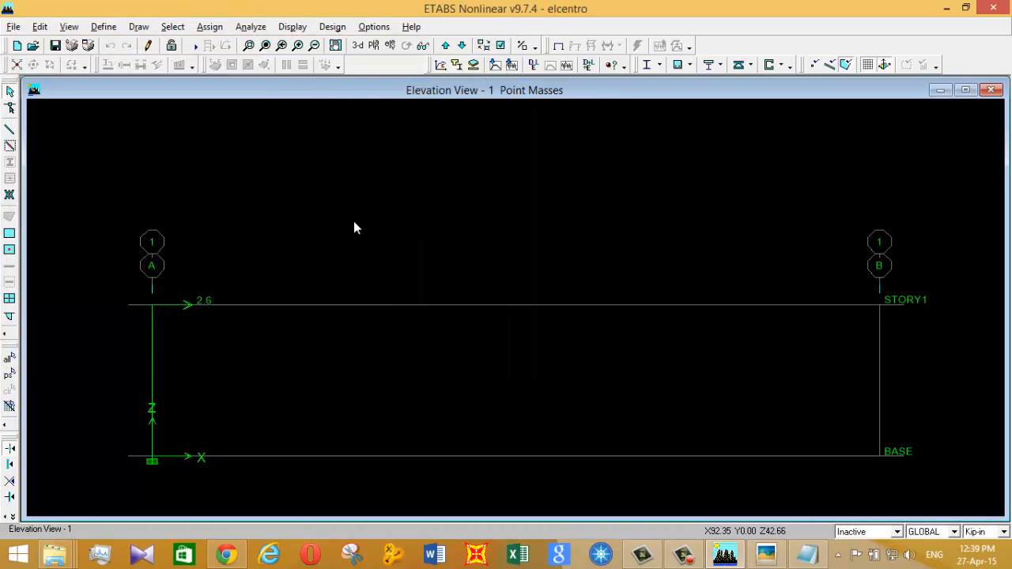
# - Run the analysis of the water tower model and let it complete
pyautogui.click(261, 27)
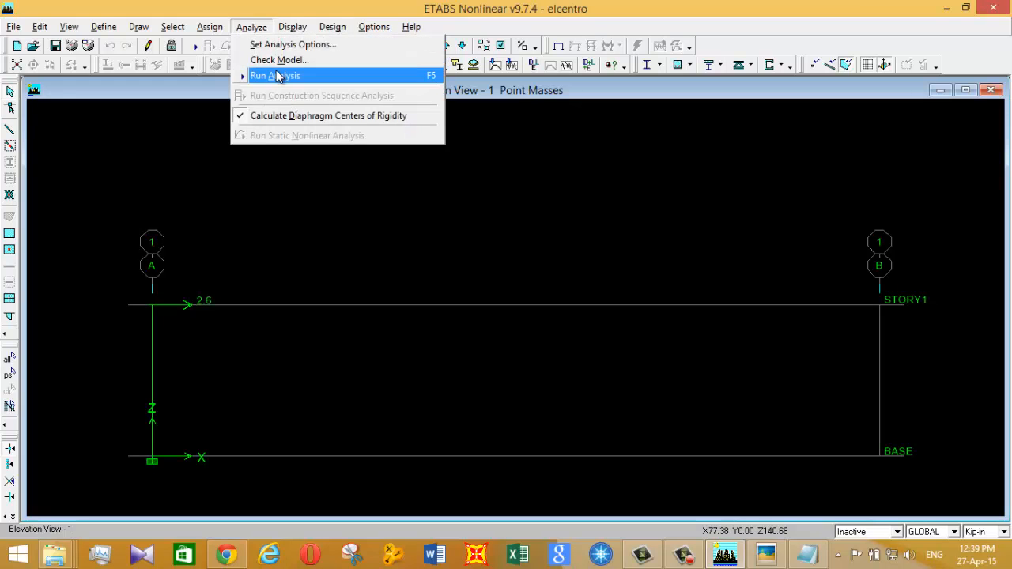
pyautogui.click(276, 76)
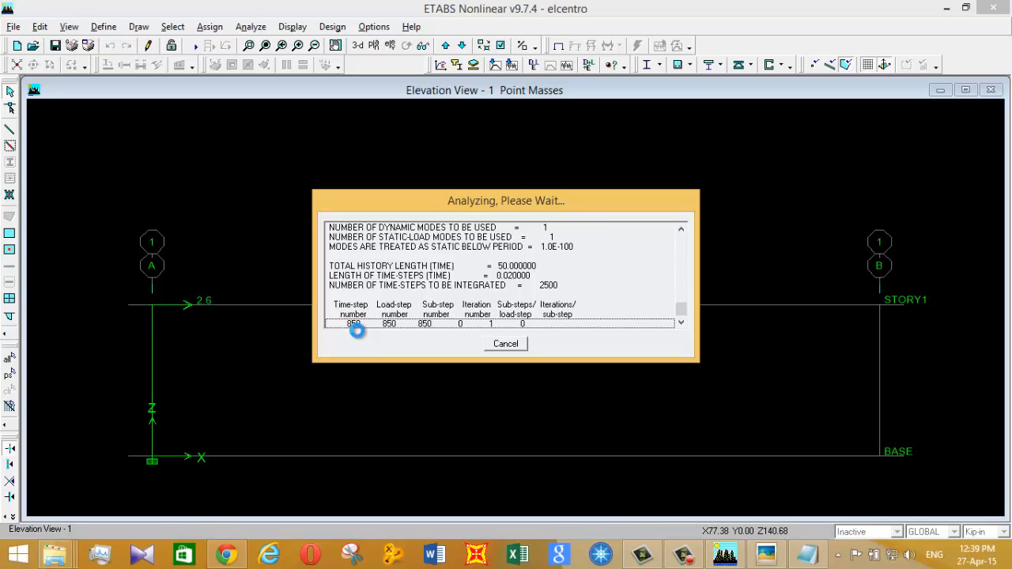
pyautogui.click(685, 556)
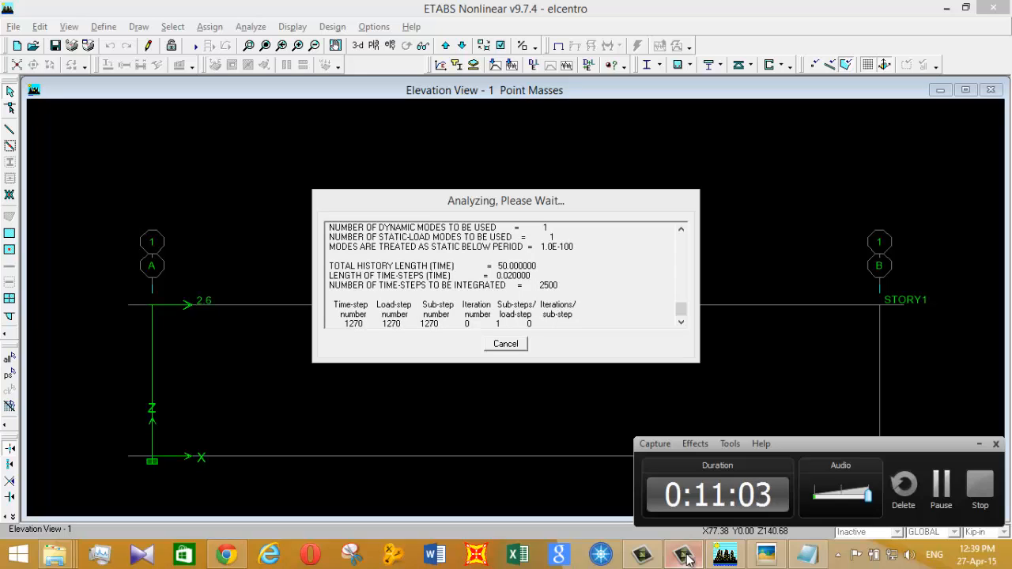
pyautogui.click(950, 493)
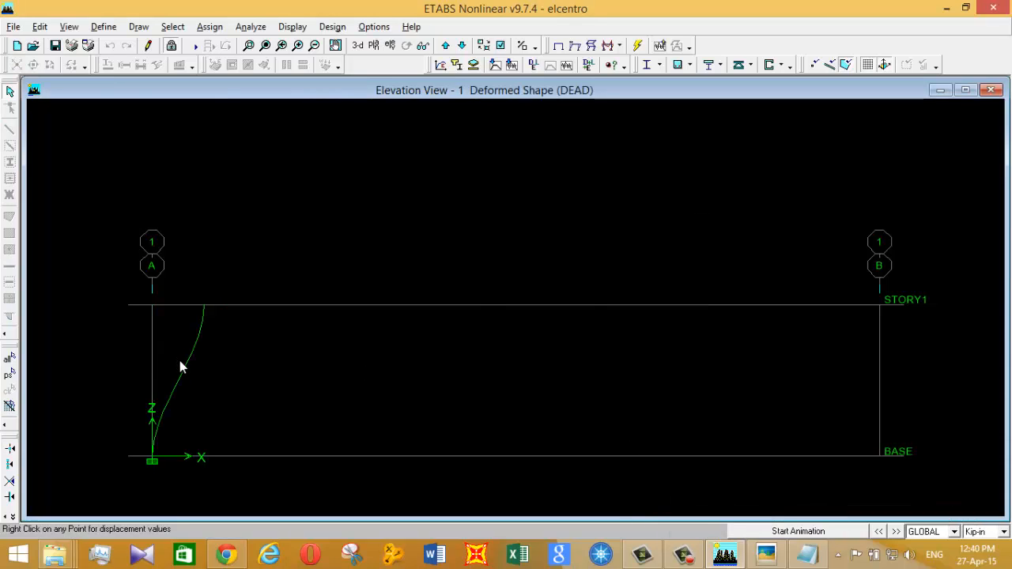
# - Display the mode shape for mode 1 of the water tower with automatic scaling and cubic curve
pyautogui.click(671, 563)
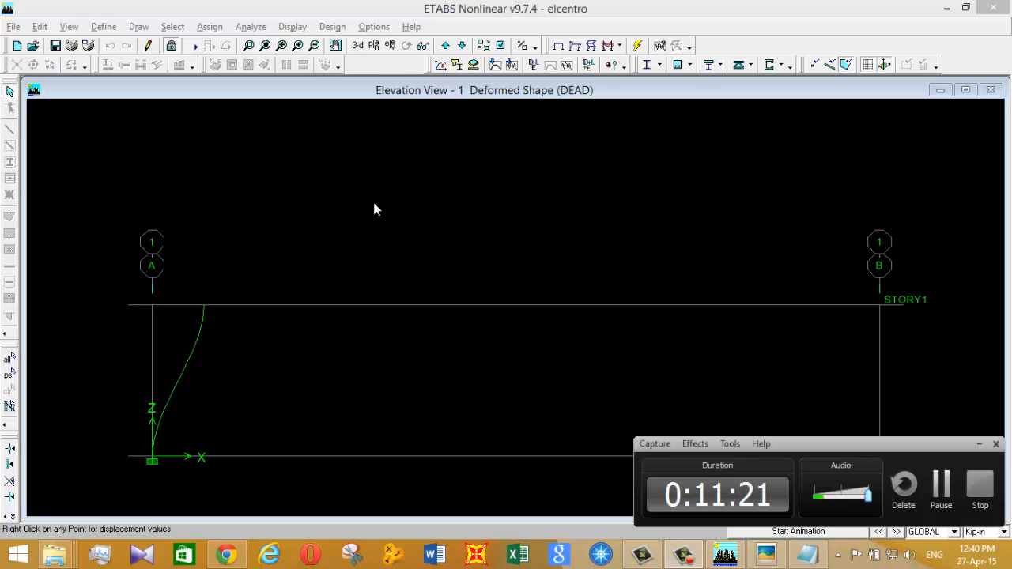
pyautogui.click(292, 27)
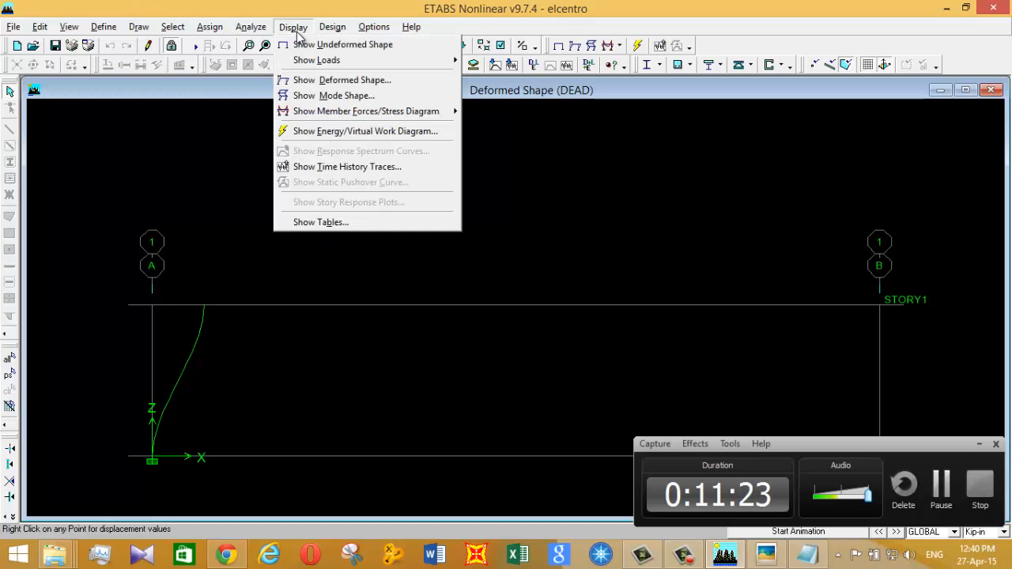
pyautogui.click(314, 95)
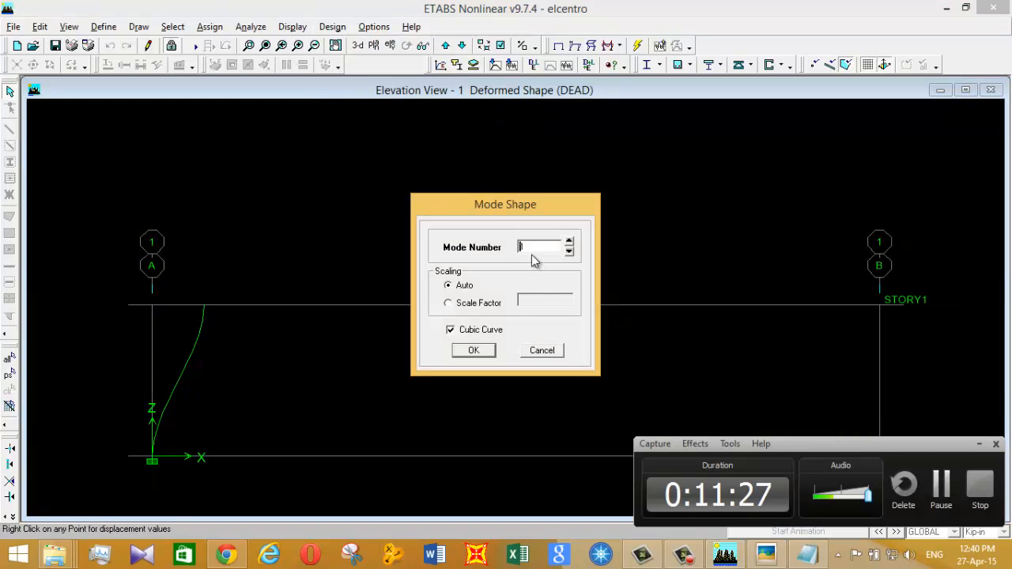
pyautogui.click(484, 356)
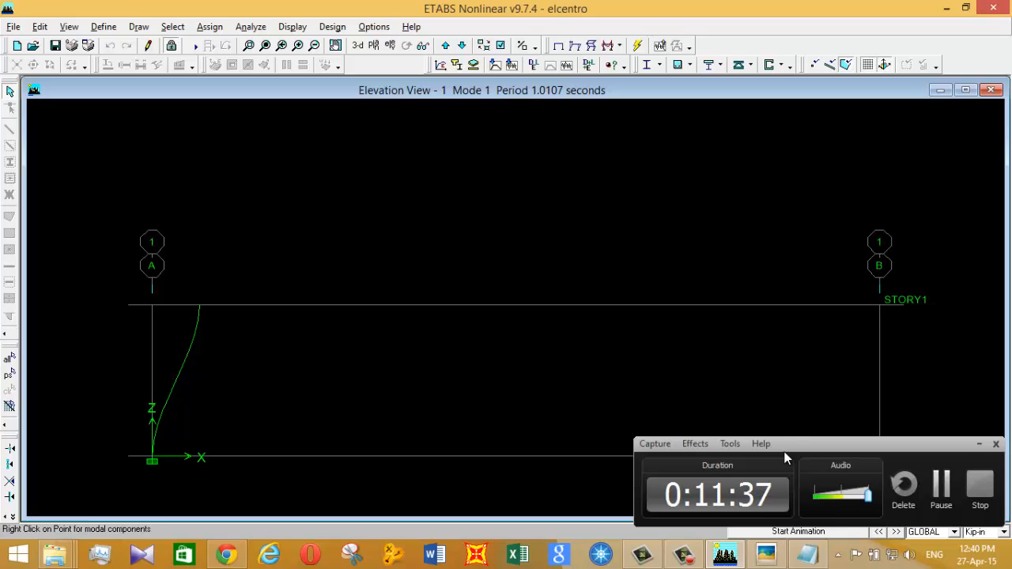
# - Compare the mode 1 period with the handwritten period and mass calculations in the image viewer, and return to the ETABS model
pyautogui.click(765, 556)
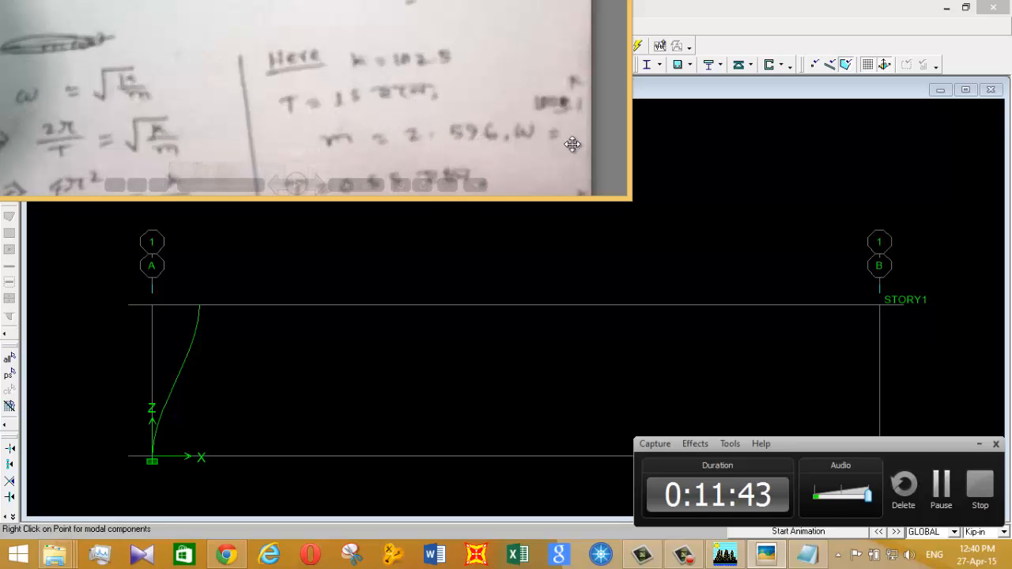
pyautogui.click(766, 555)
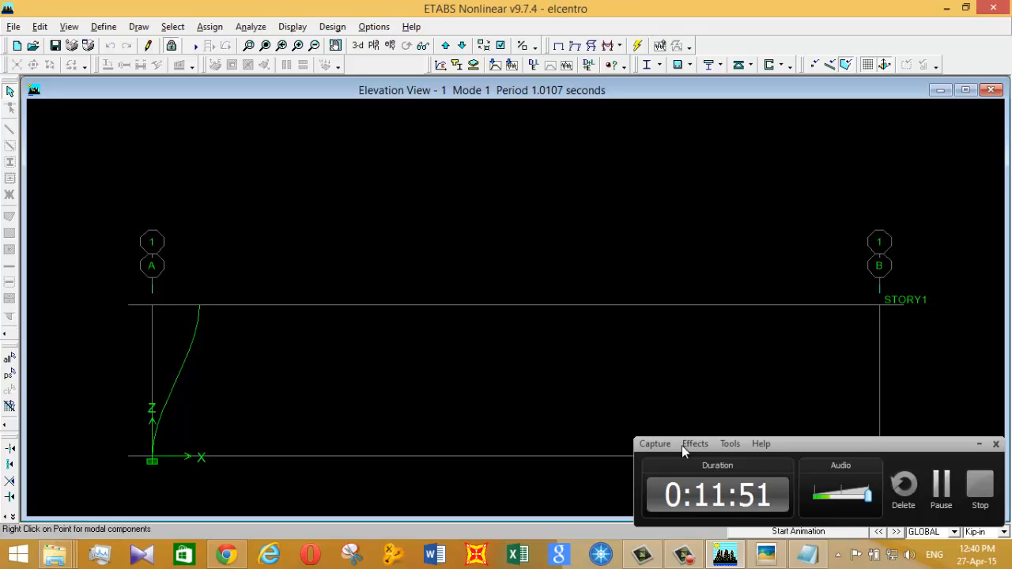
pyautogui.click(725, 558)
pyautogui.click(725, 558)
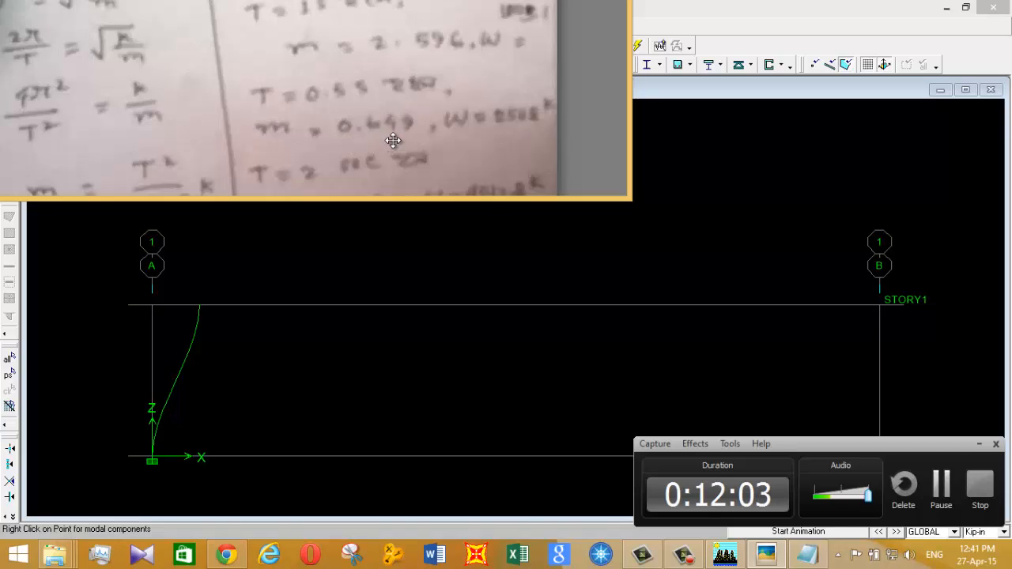
pyautogui.click(766, 558)
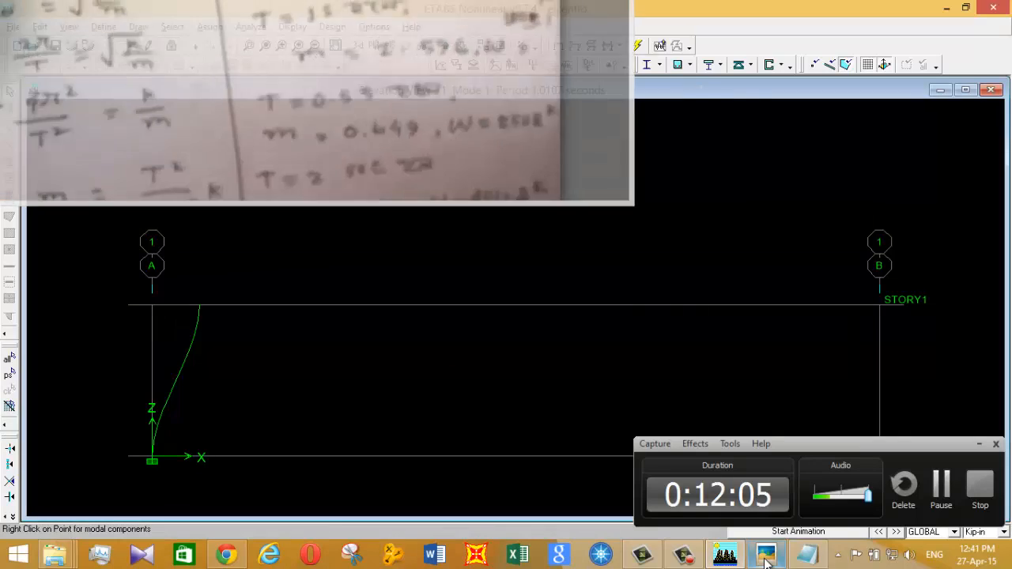
pyautogui.click(732, 559)
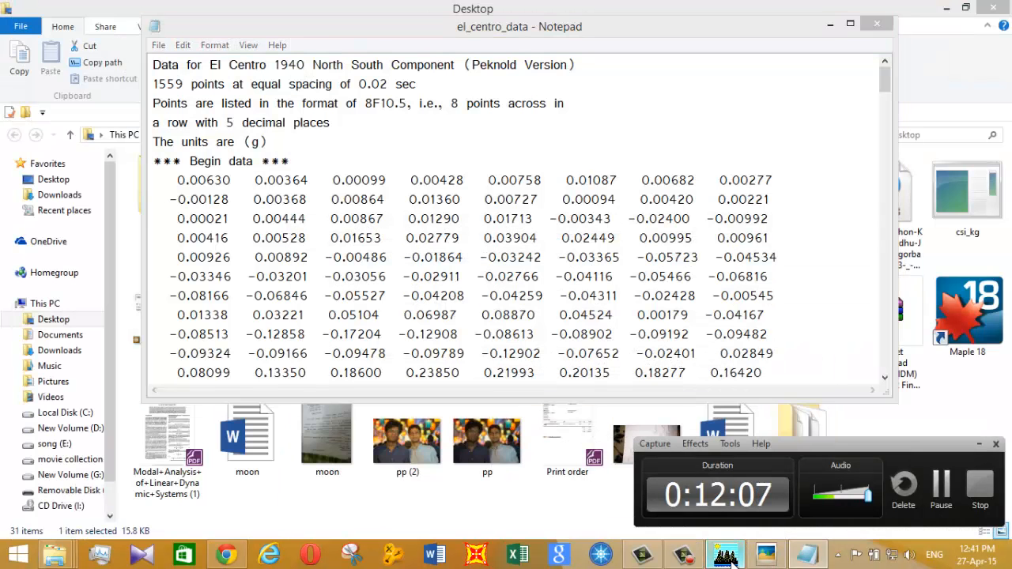
pyautogui.click(731, 559)
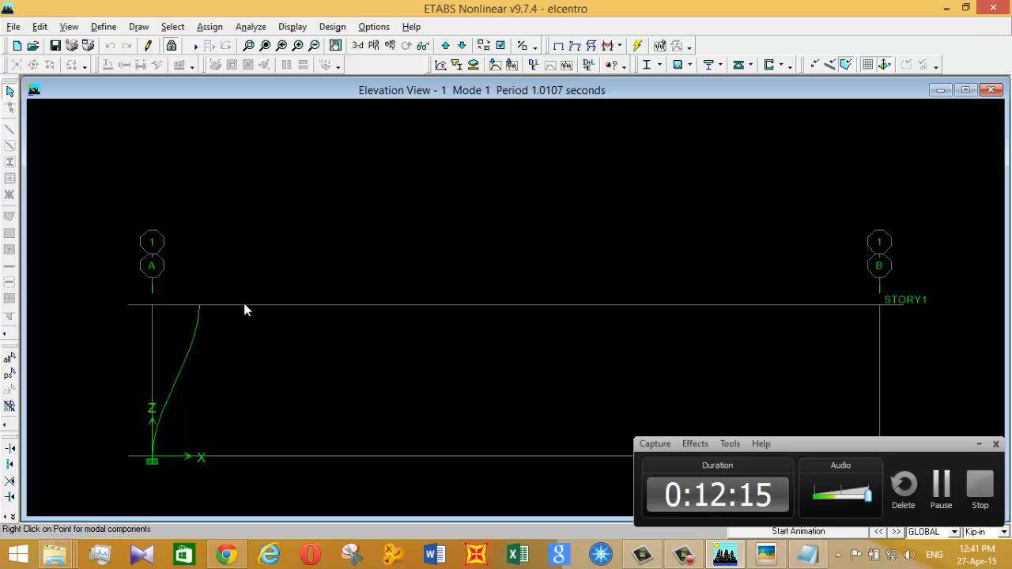
# - Restore the undeformed shape and select Displacement Data under Analysis Results for table display
pyautogui.click(559, 48)
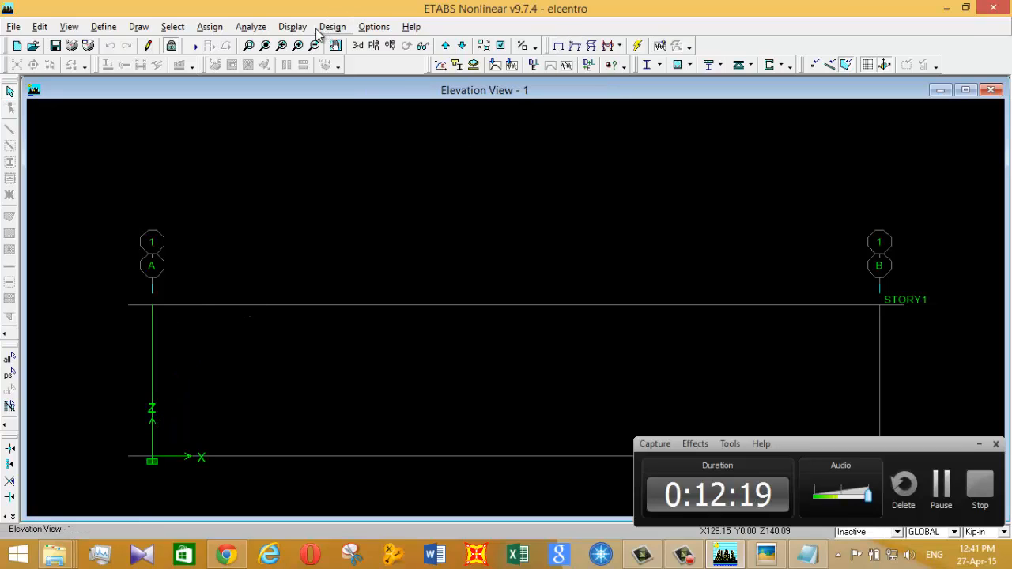
pyautogui.click(293, 27)
pyautogui.click(330, 223)
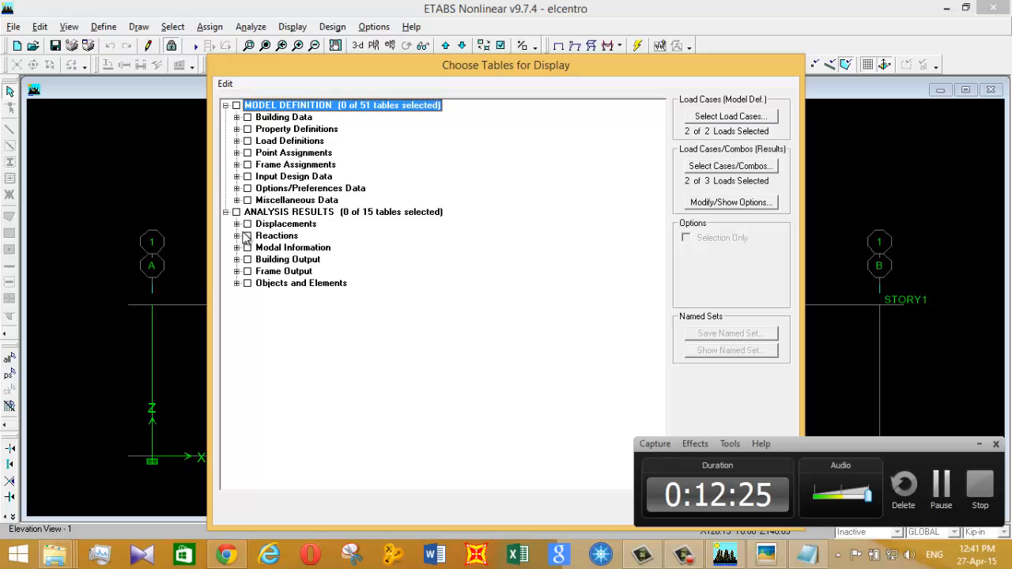
pyautogui.click(236, 224)
pyautogui.click(258, 235)
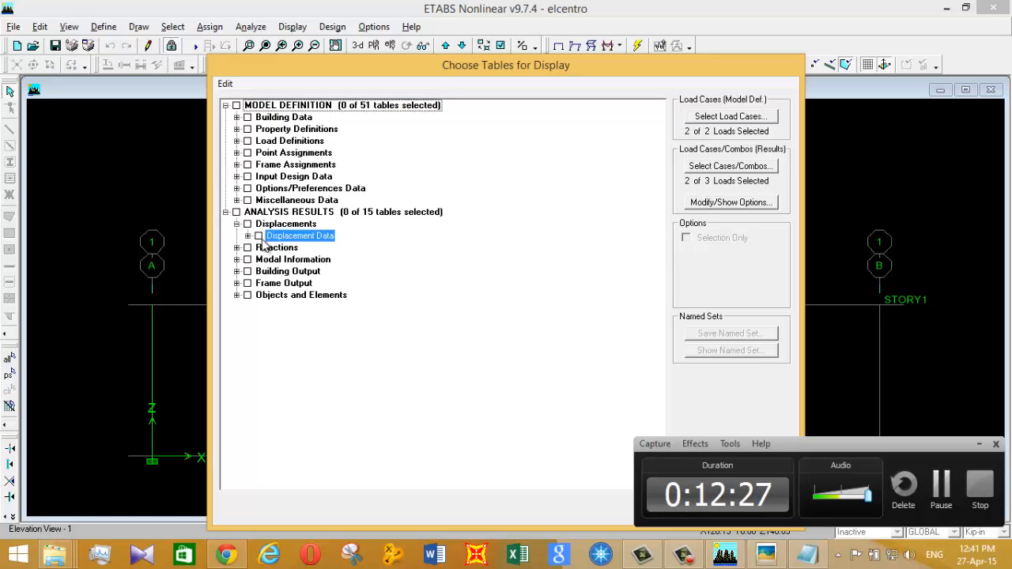
# - Limit the results output for the tables to the DEAD static load case
pyautogui.click(734, 167)
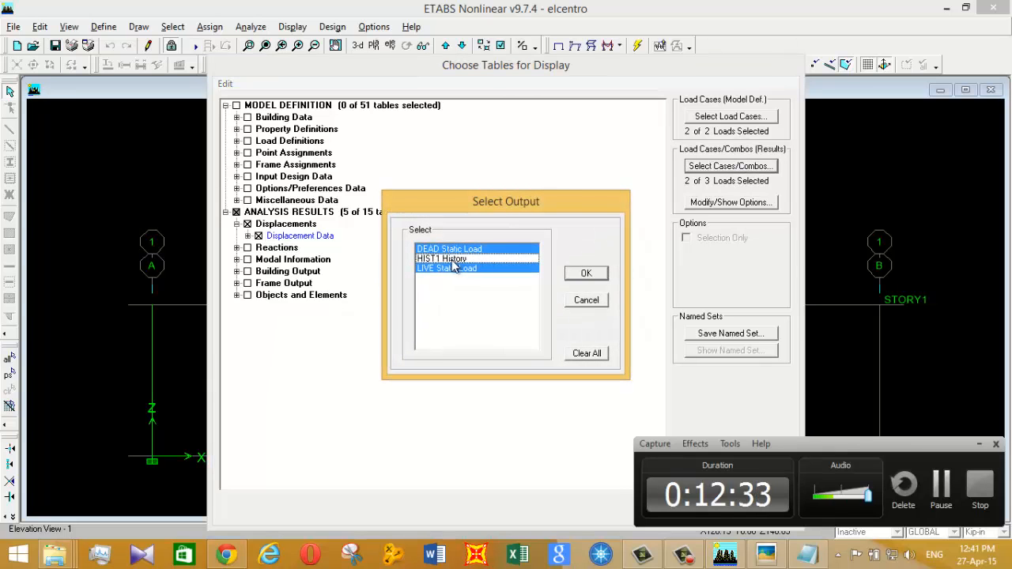
pyautogui.click(452, 261)
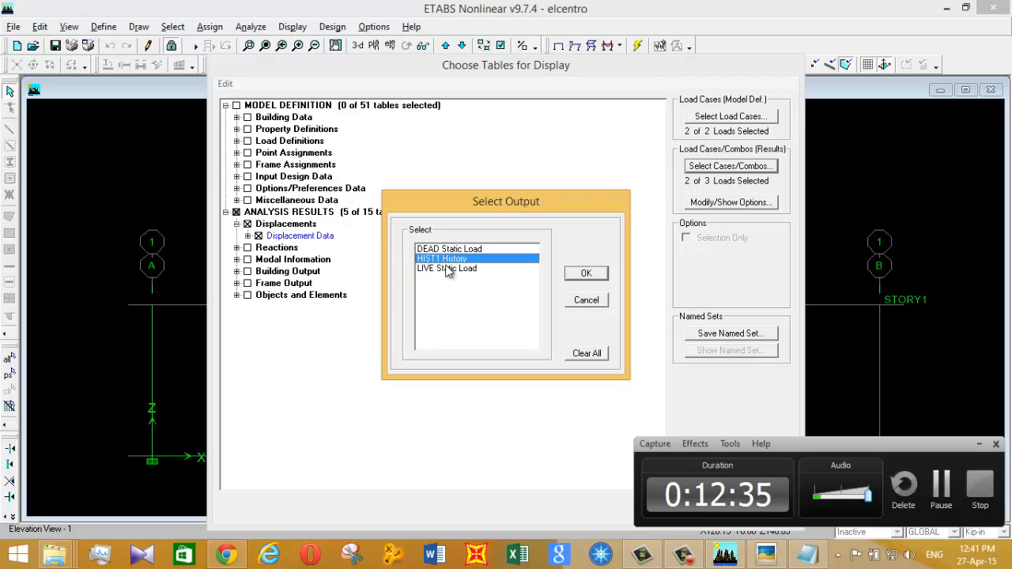
pyautogui.click(449, 250)
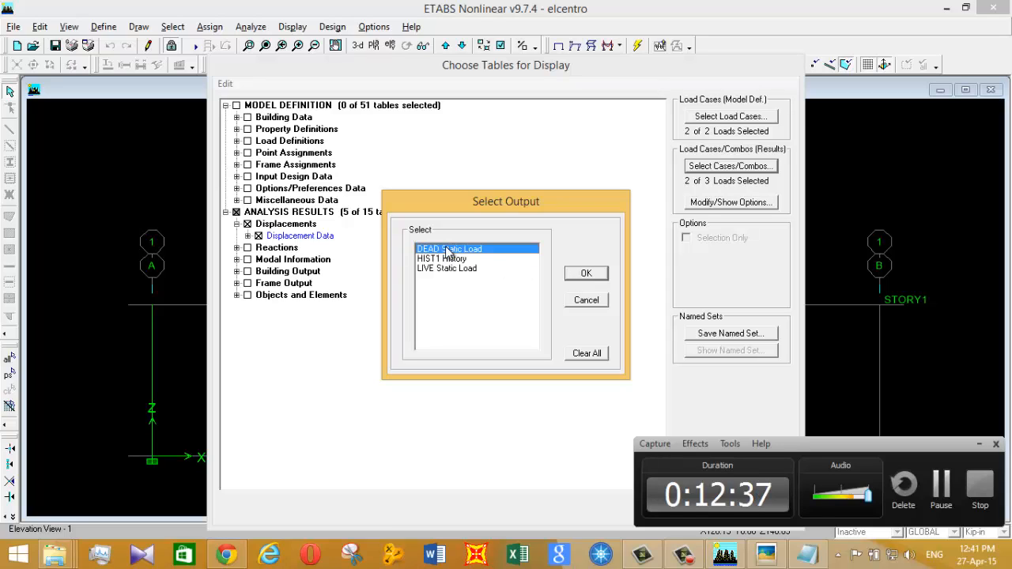
pyautogui.click(592, 275)
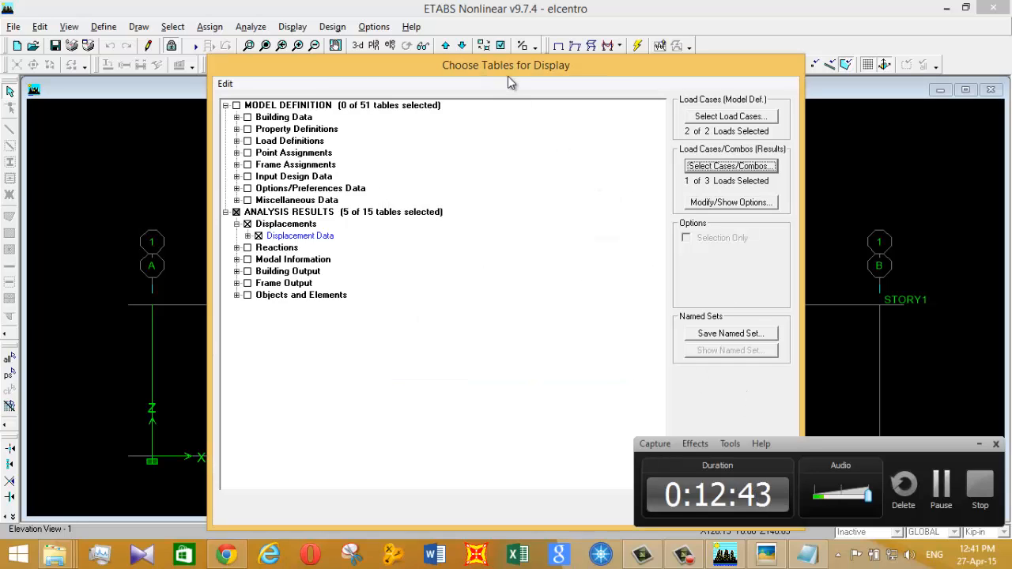
# - Display the selected tables, examine the UX values under Point Displacements, and close the table window
pyautogui.moveTo(508, 78); pyautogui.dragTo(375, 21)
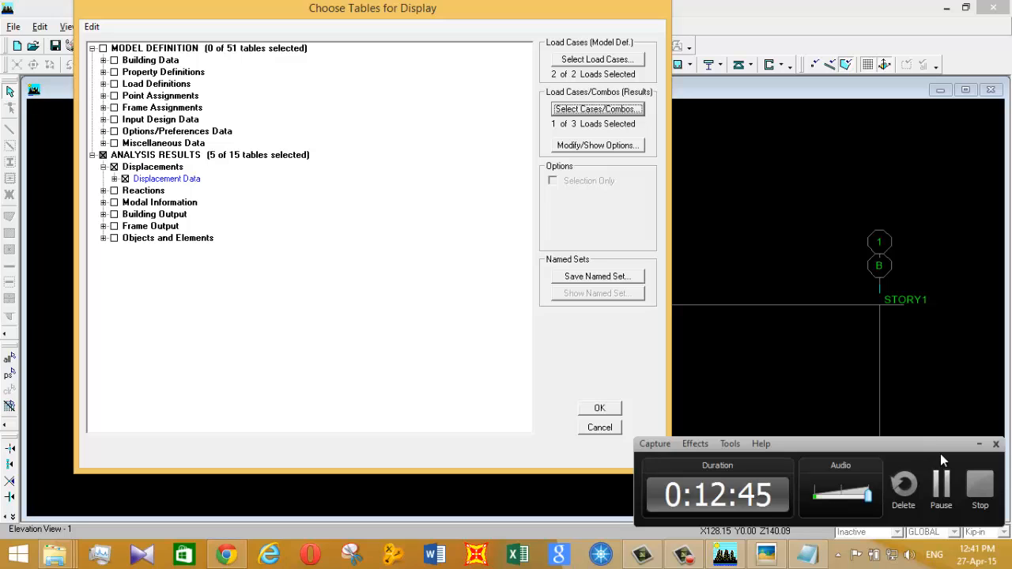
pyautogui.click(976, 445)
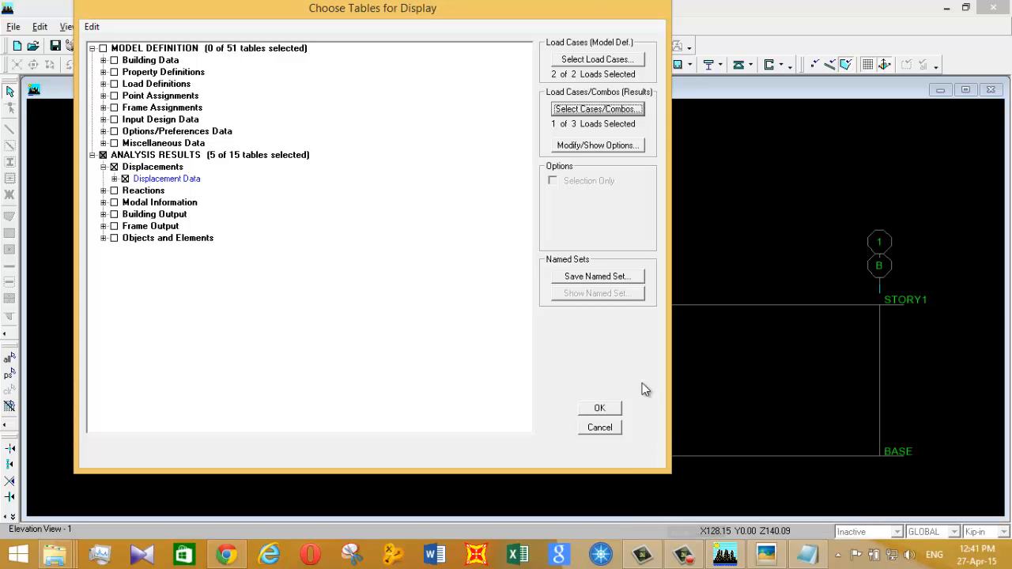
pyautogui.click(601, 409)
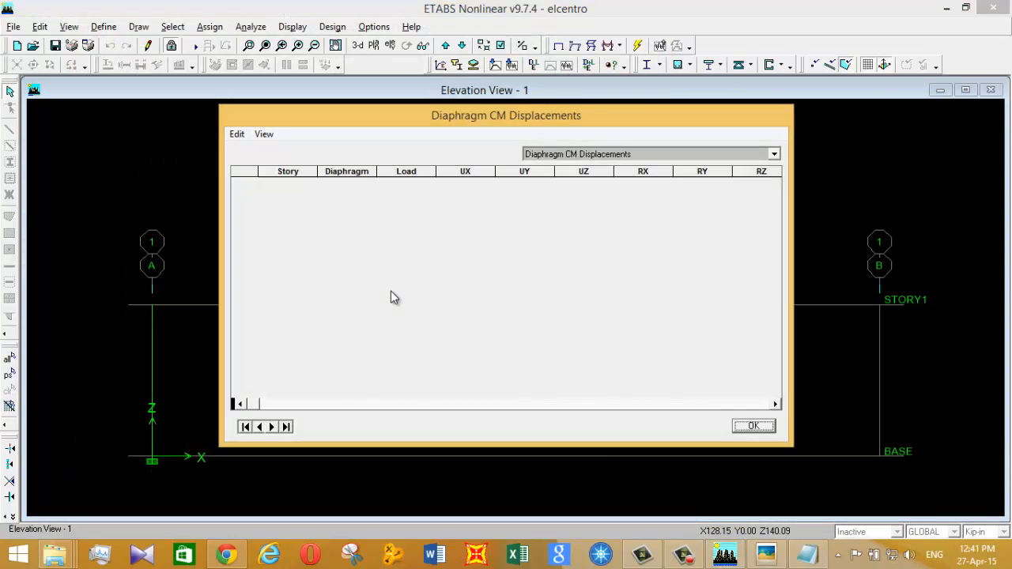
pyautogui.click(774, 154)
pyautogui.click(602, 187)
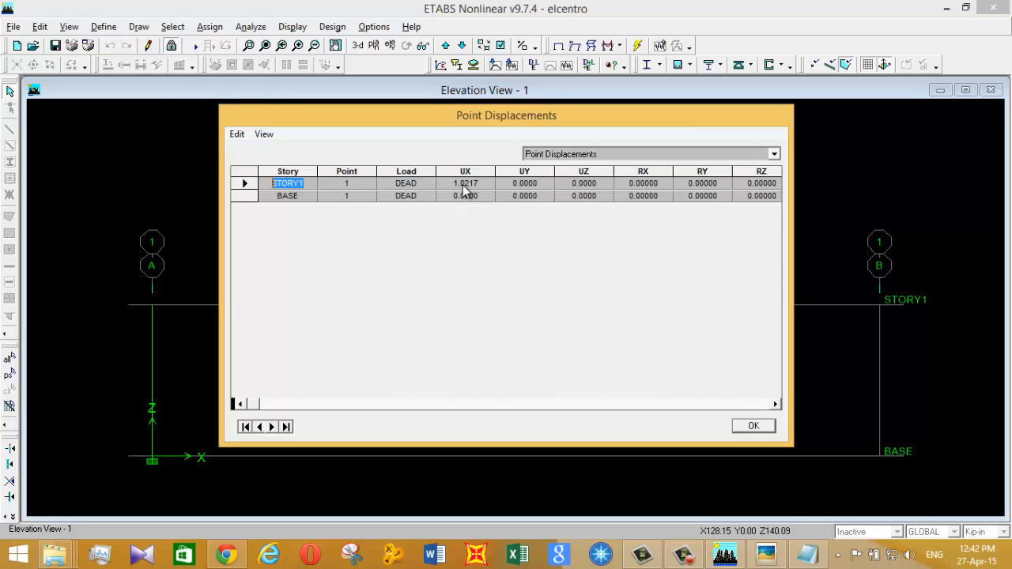
pyautogui.click(752, 428)
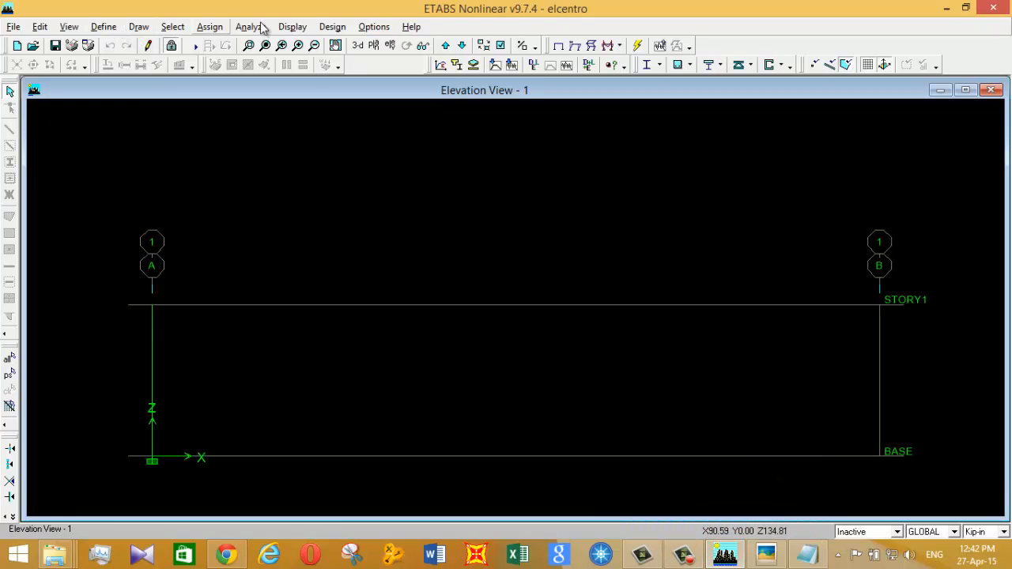
# - For the HIST1 time history traces, define a point function for the UX displacement of point 1 at STORY1, including all modes
pyautogui.click(293, 28)
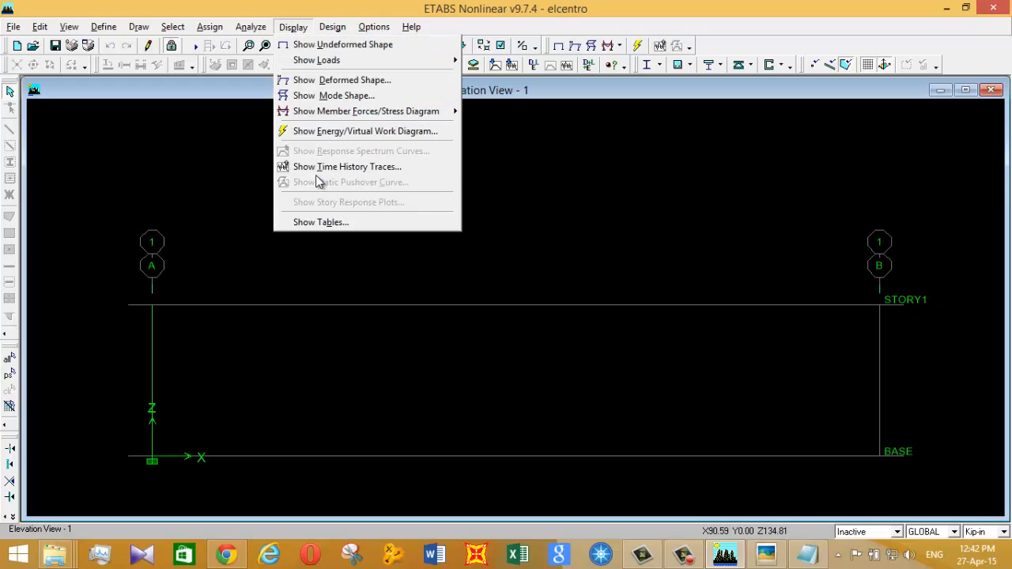
pyautogui.click(315, 168)
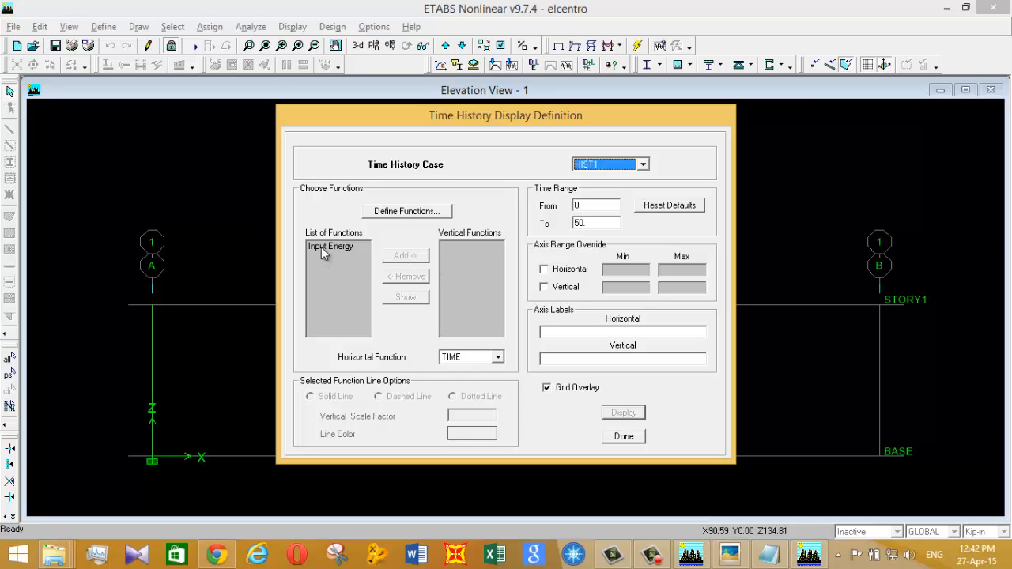
pyautogui.click(404, 211)
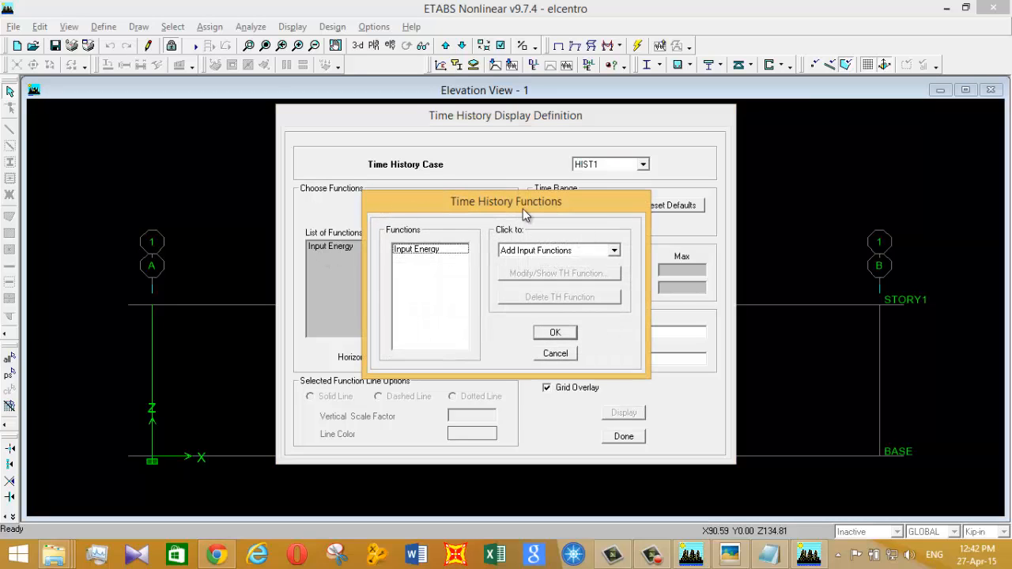
pyautogui.click(615, 251)
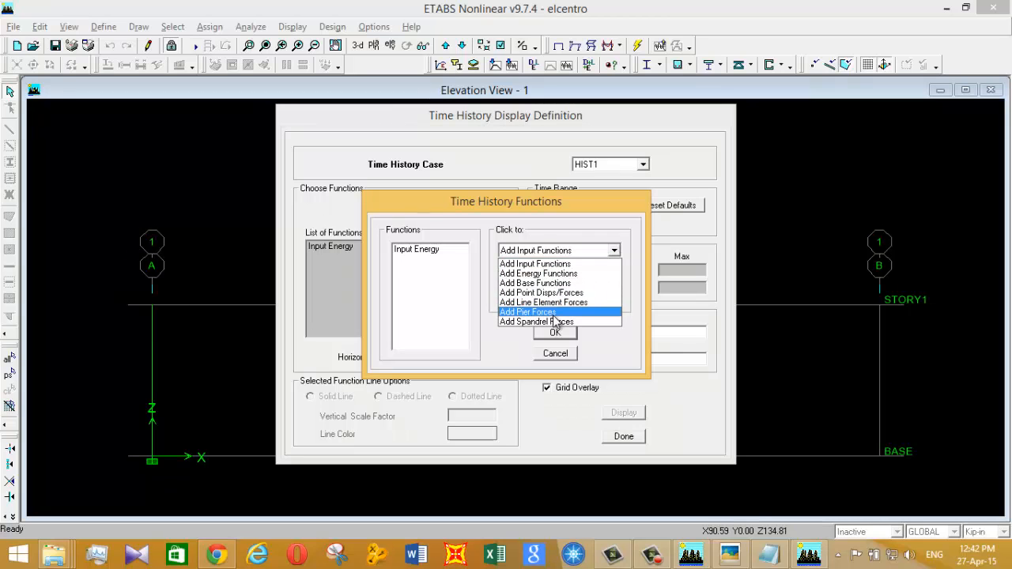
pyautogui.click(553, 295)
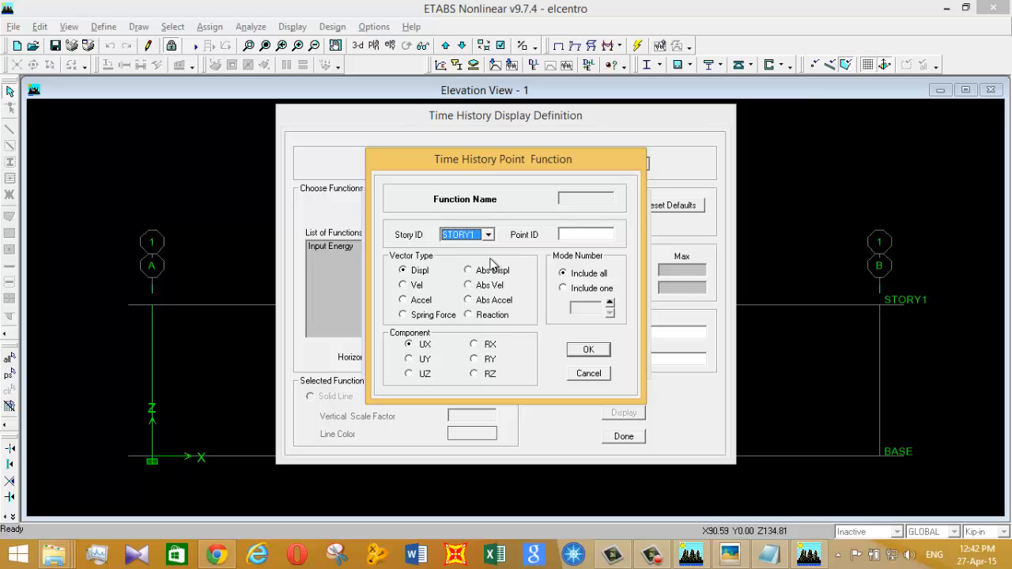
pyautogui.click(575, 238)
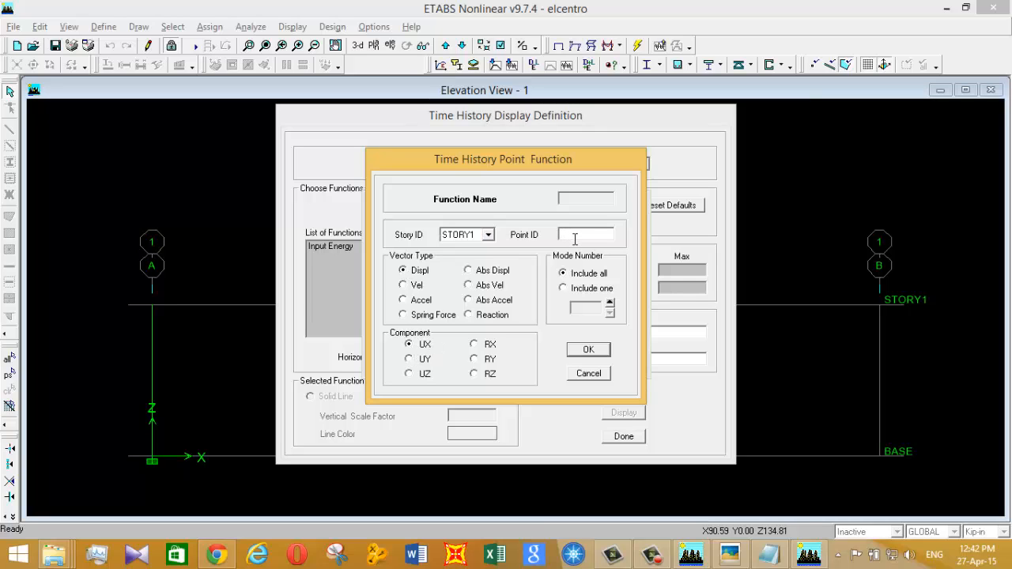
pyautogui.write('1')
pyautogui.click(598, 351)
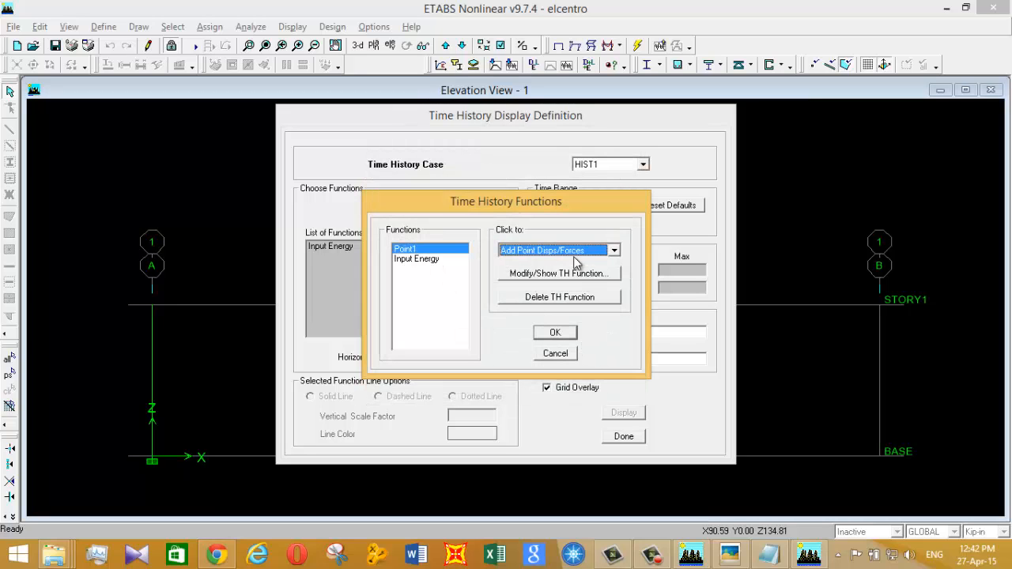
pyautogui.click(560, 277)
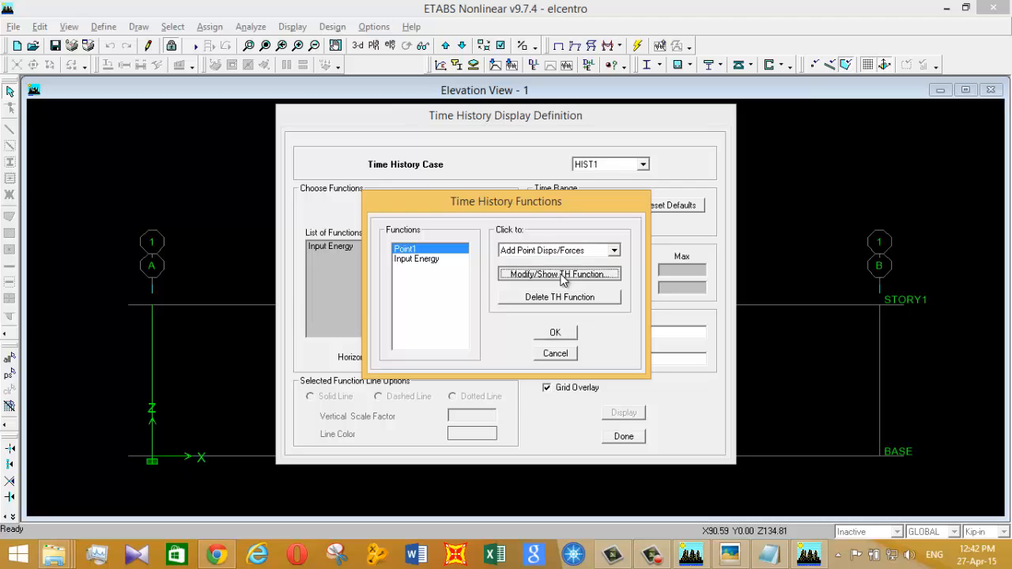
pyautogui.click(589, 349)
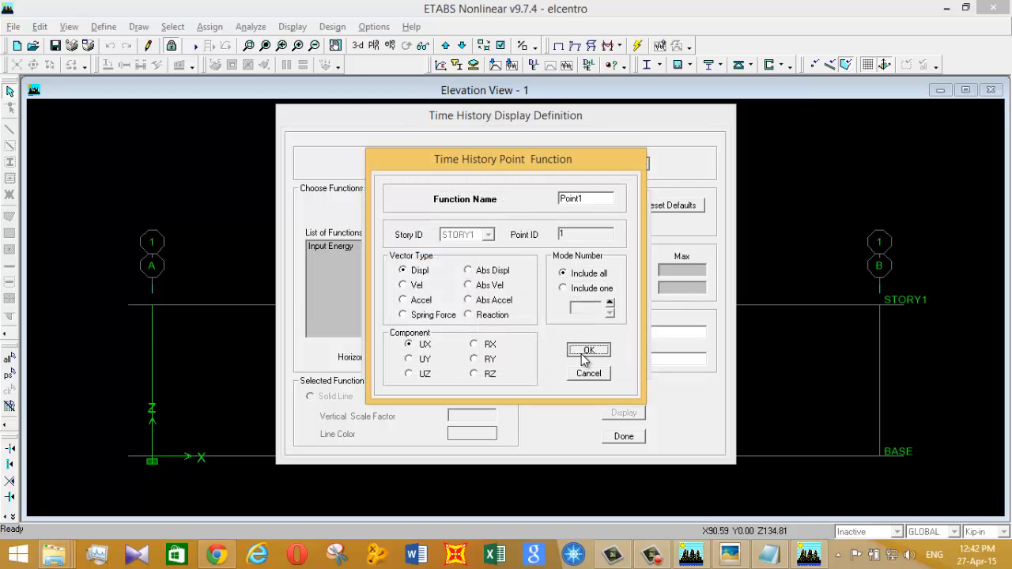
pyautogui.click(548, 338)
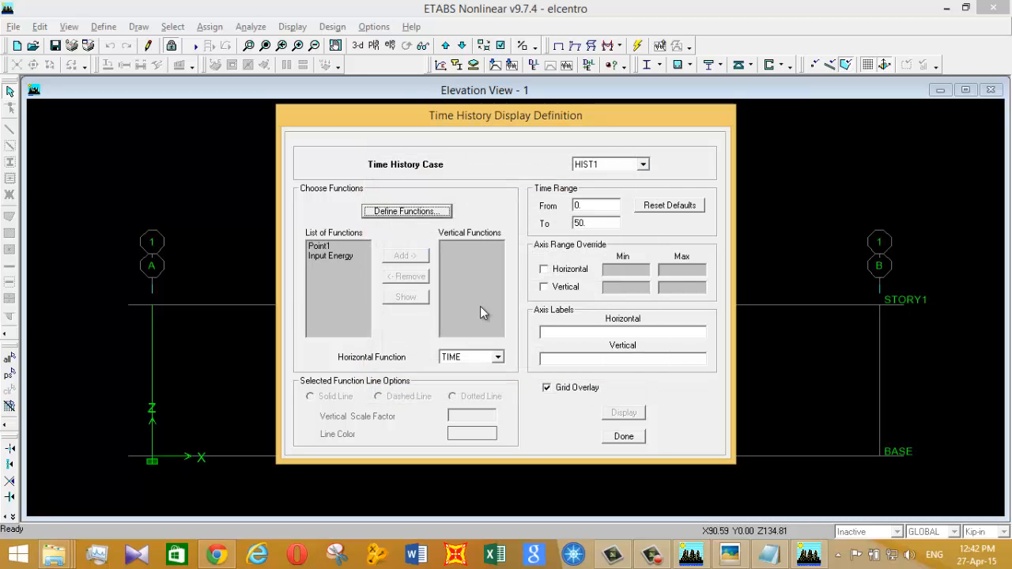
# - Add Point1 to the vertical functions of the time history plot and use TIME as the horizontal function
pyautogui.click(329, 246)
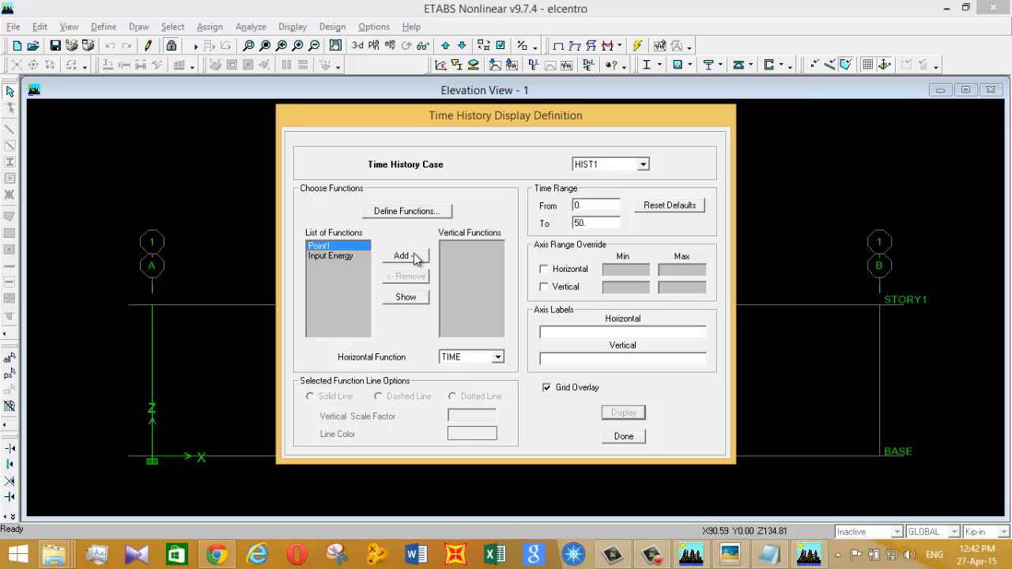
pyautogui.click(412, 257)
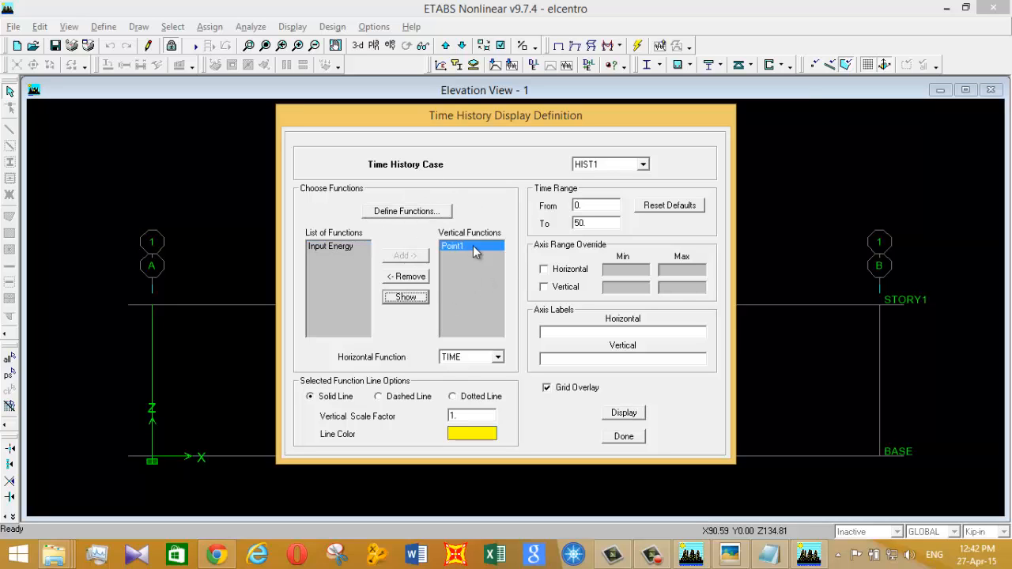
pyautogui.click(498, 358)
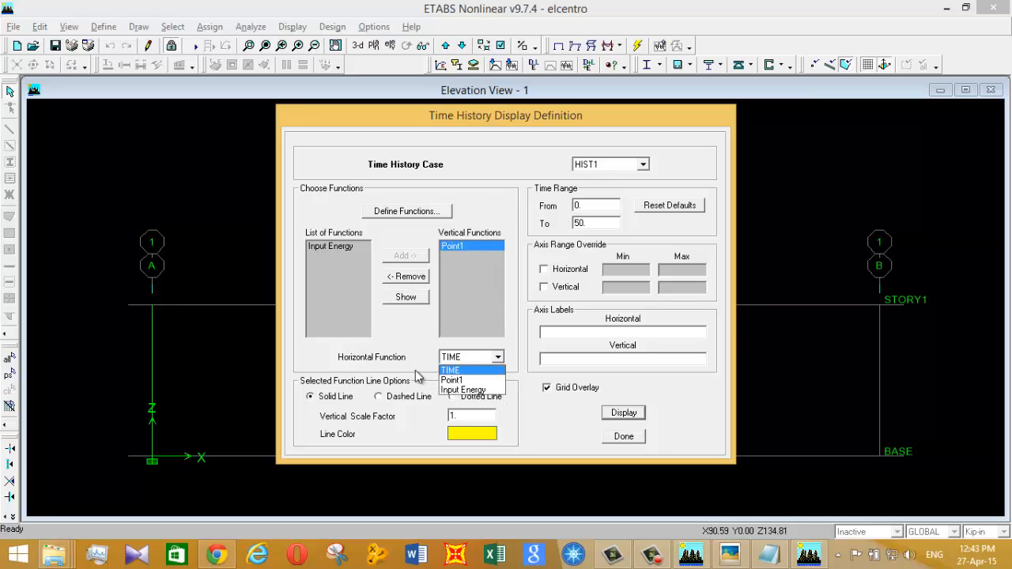
pyautogui.click(471, 371)
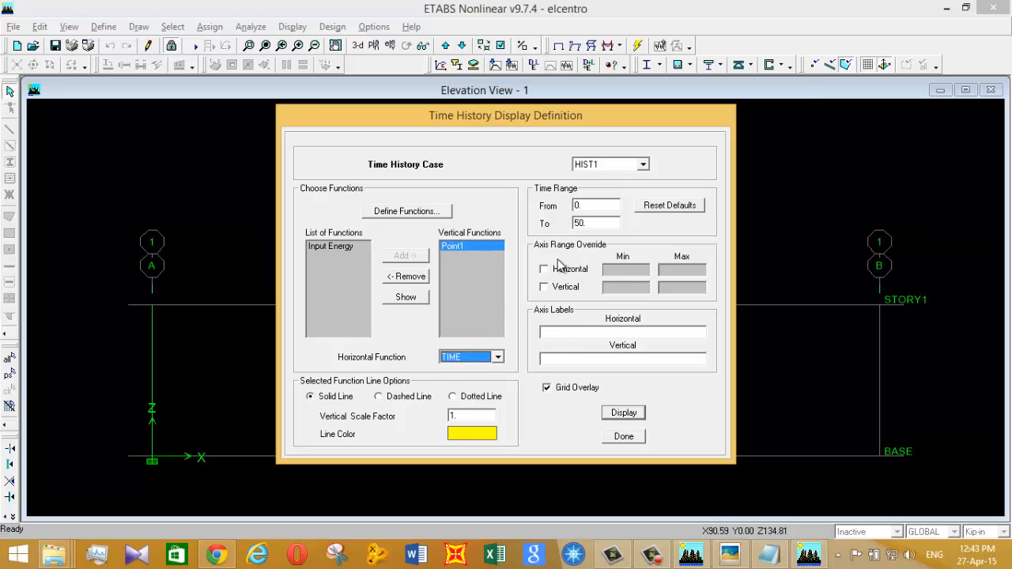
# - Display the Point1 displacement trace over the time range 0 to 50, examine it, and close the plot and its definition
pyautogui.click(601, 205)
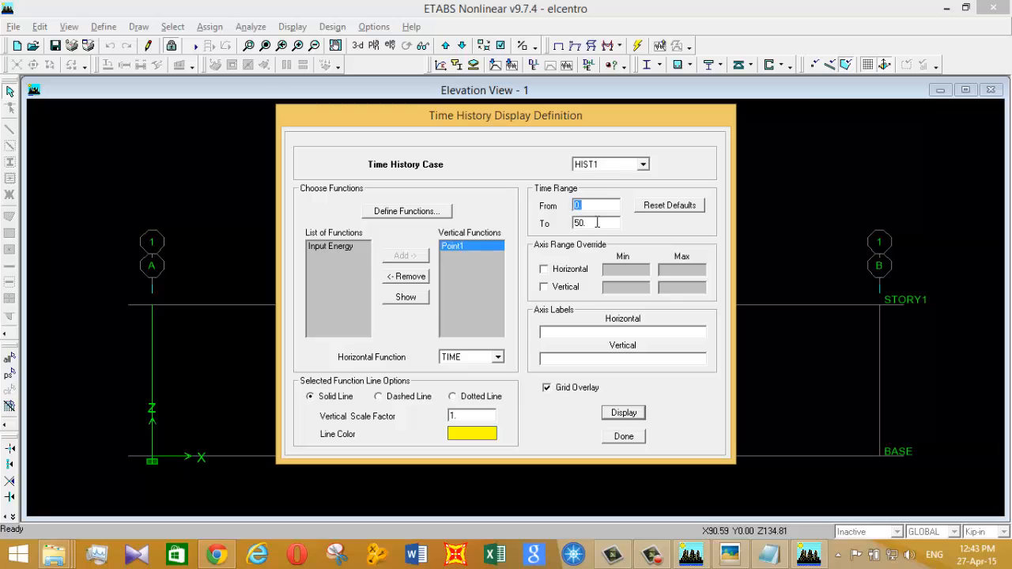
pyautogui.click(599, 222)
pyautogui.click(635, 419)
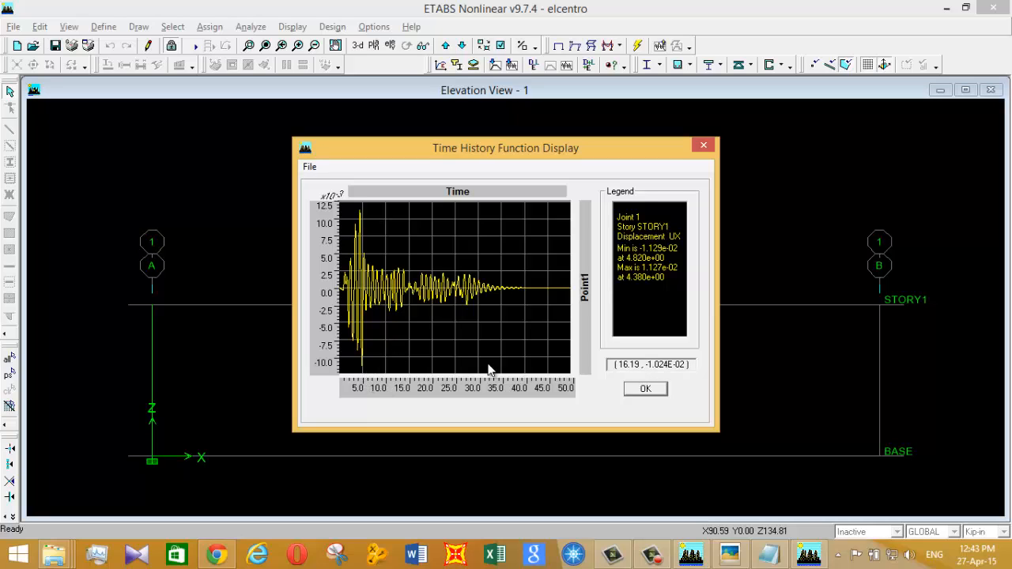
pyautogui.click(646, 389)
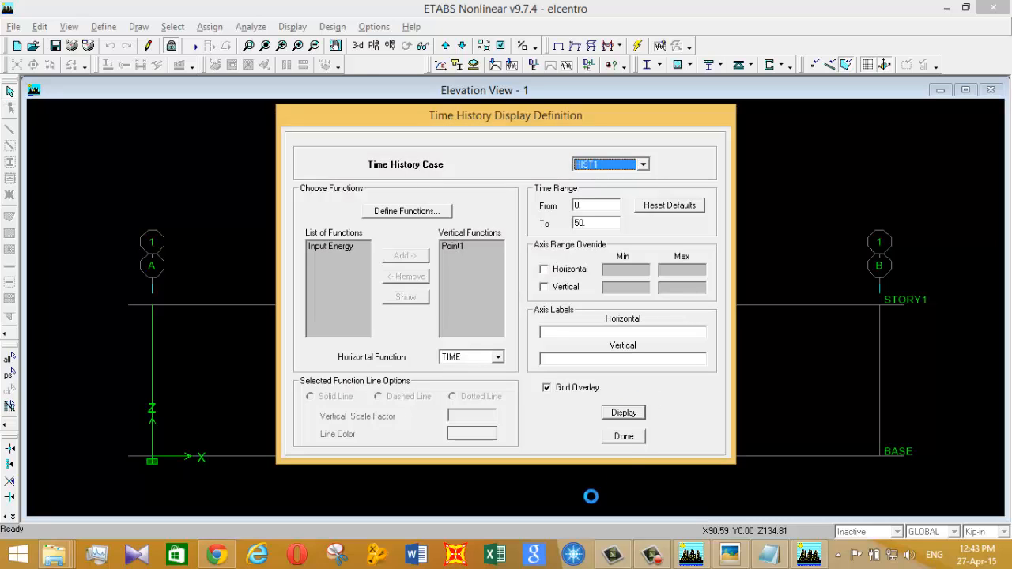
pyautogui.click(629, 437)
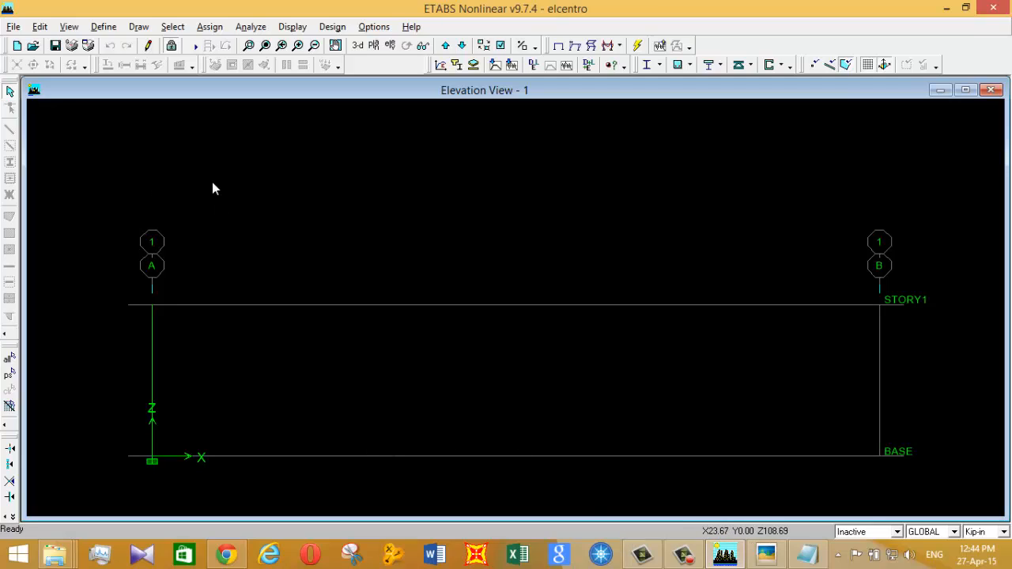
# - Unlock the model and accept the deletion of its analysis results
pyautogui.click(171, 46)
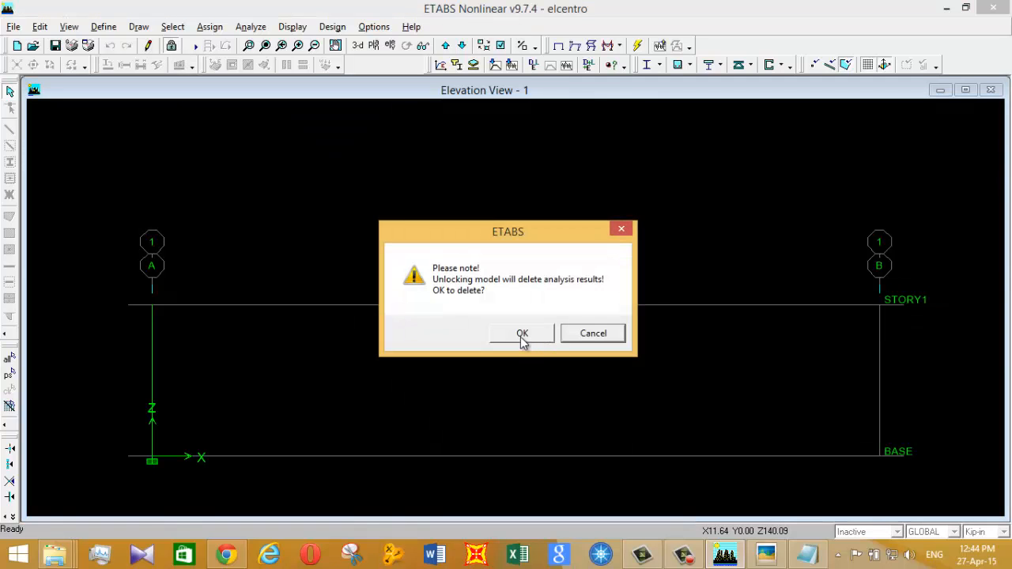
pyautogui.click(521, 336)
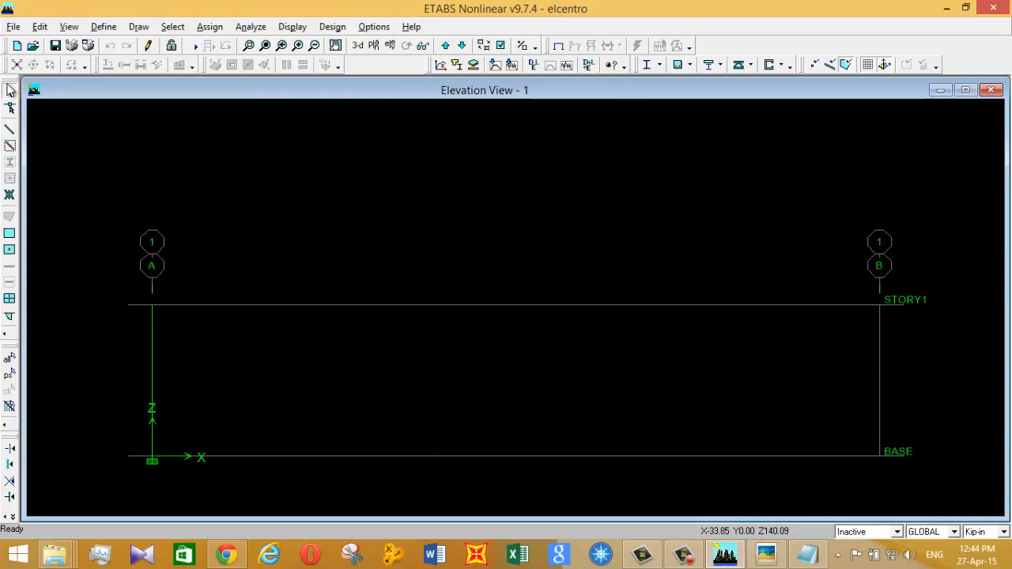
pyautogui.click(97, 27)
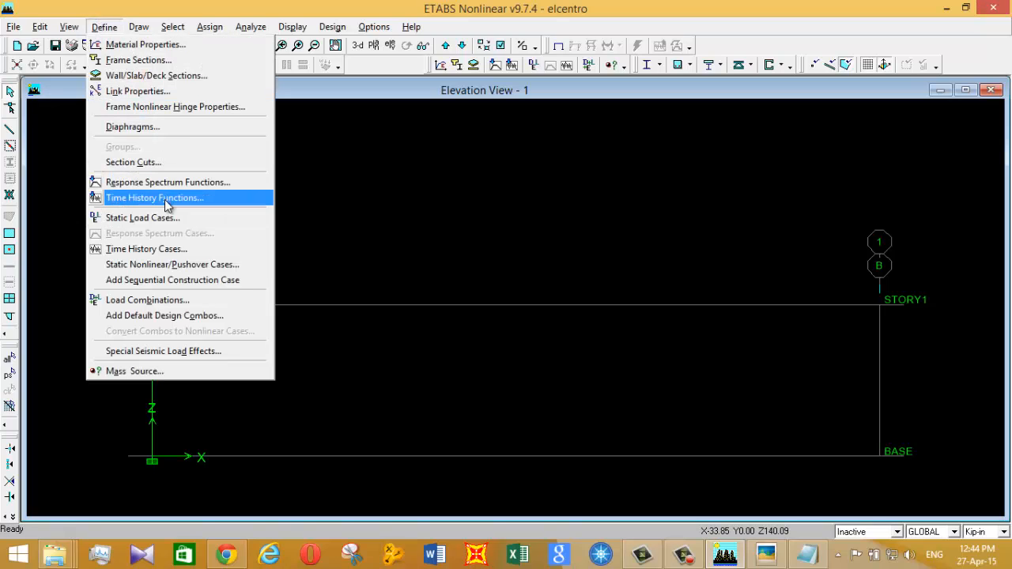
pyautogui.moveTo(250, 27)
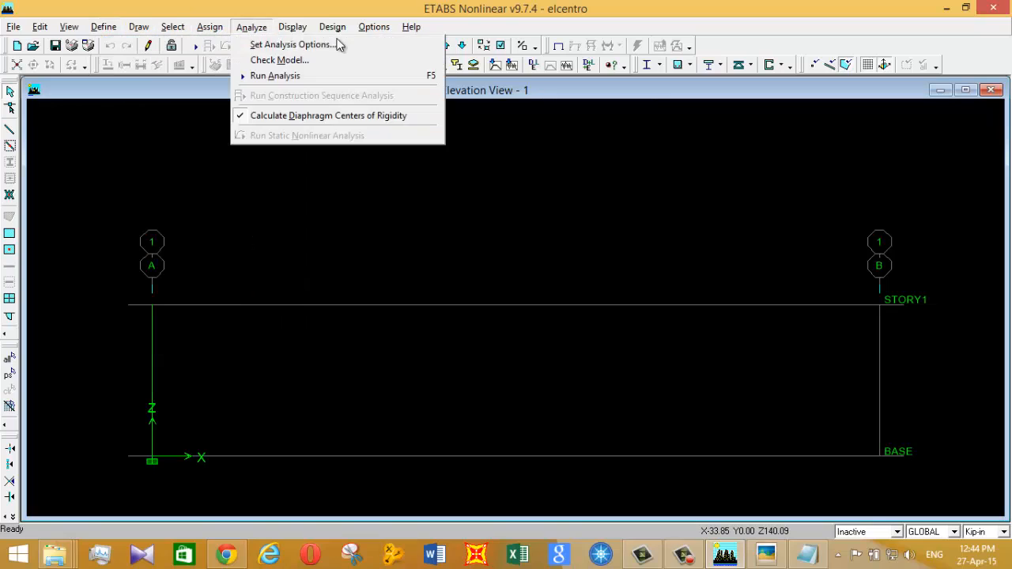
pyautogui.click(260, 284)
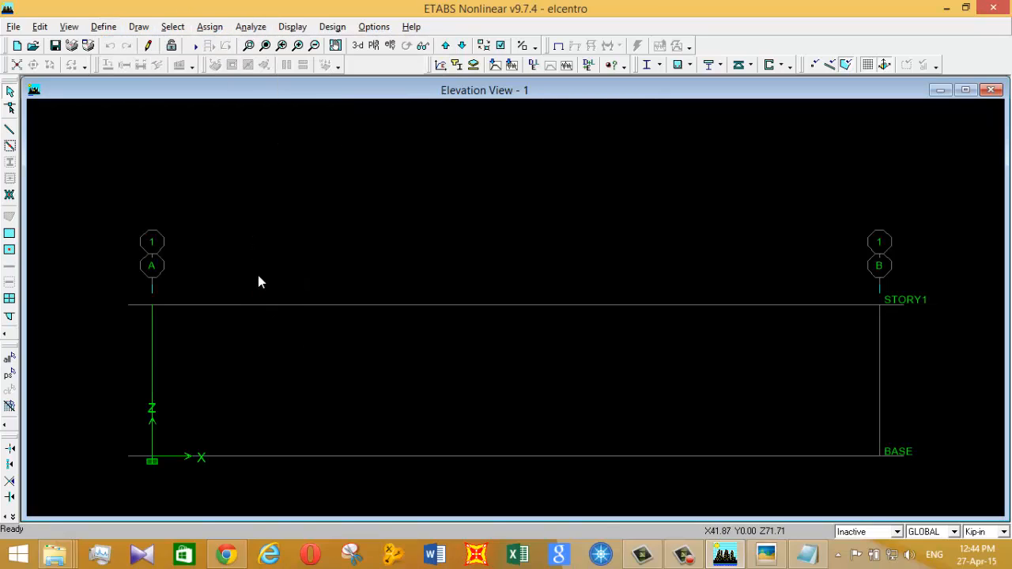
pyautogui.click(685, 555)
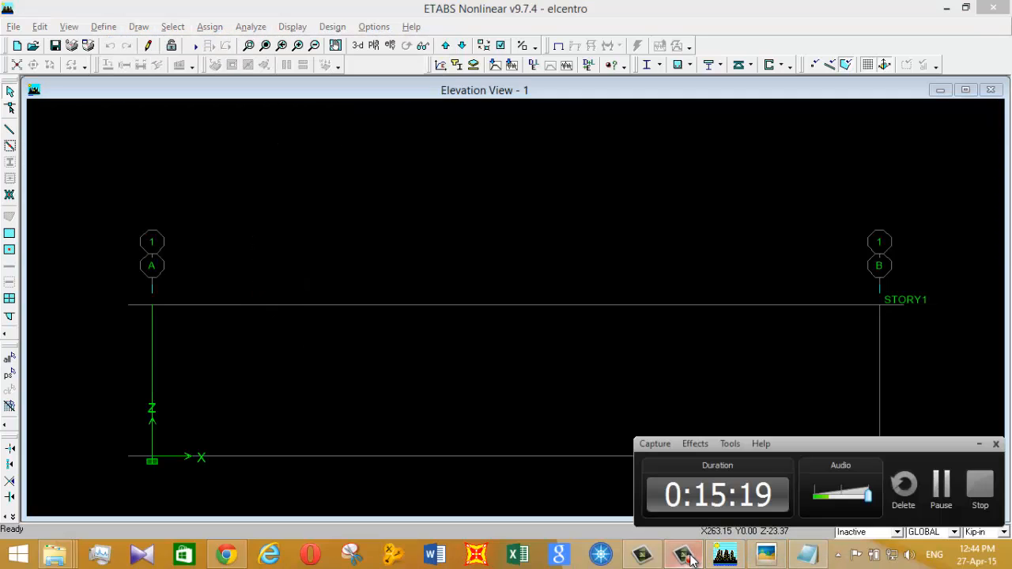
pyautogui.click(942, 487)
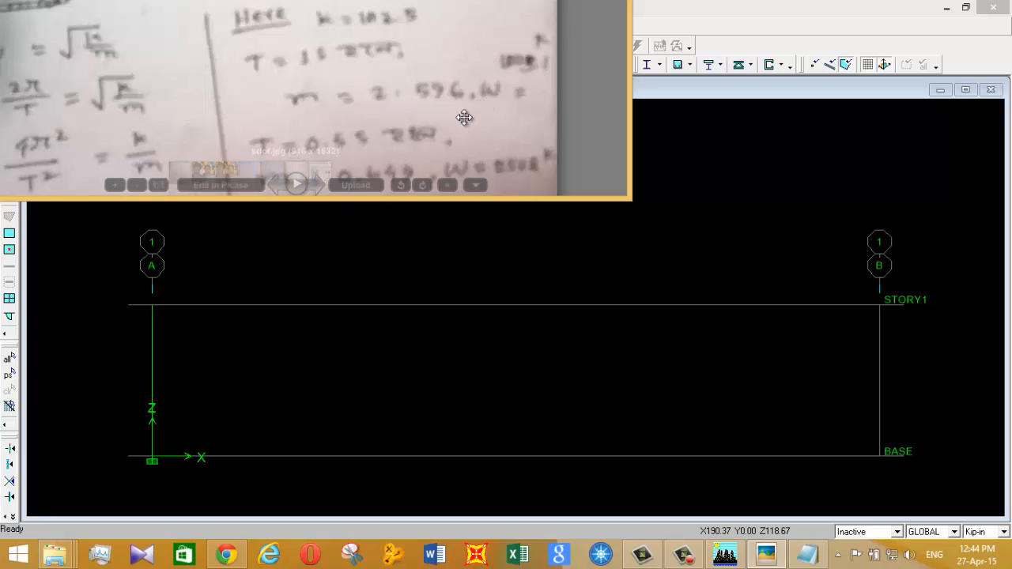
# - Replace the additional point mass at the column's top joint on STORY1 with 0.649 in the X and Y directions
pyautogui.click(765, 558)
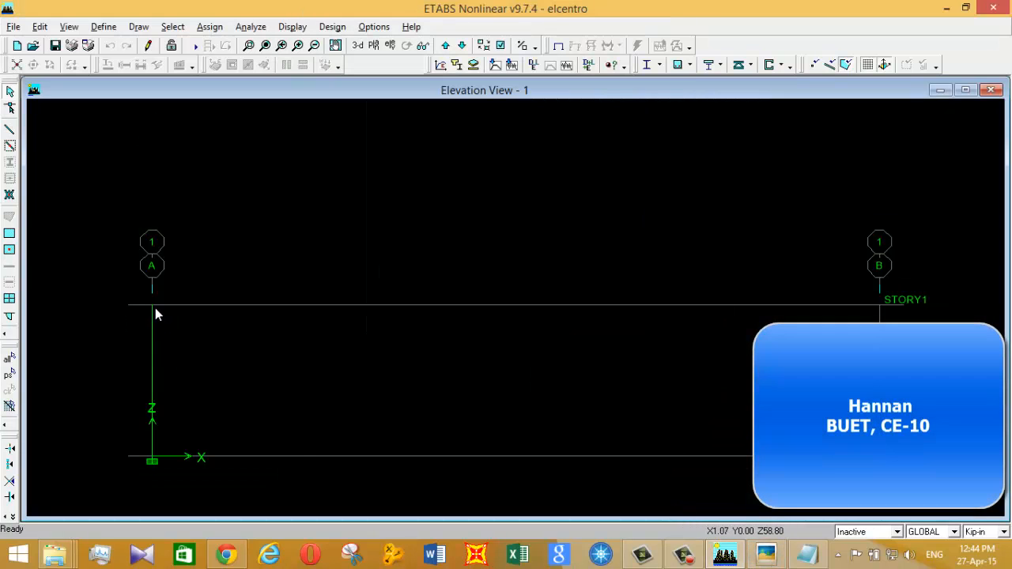
pyautogui.click(151, 307)
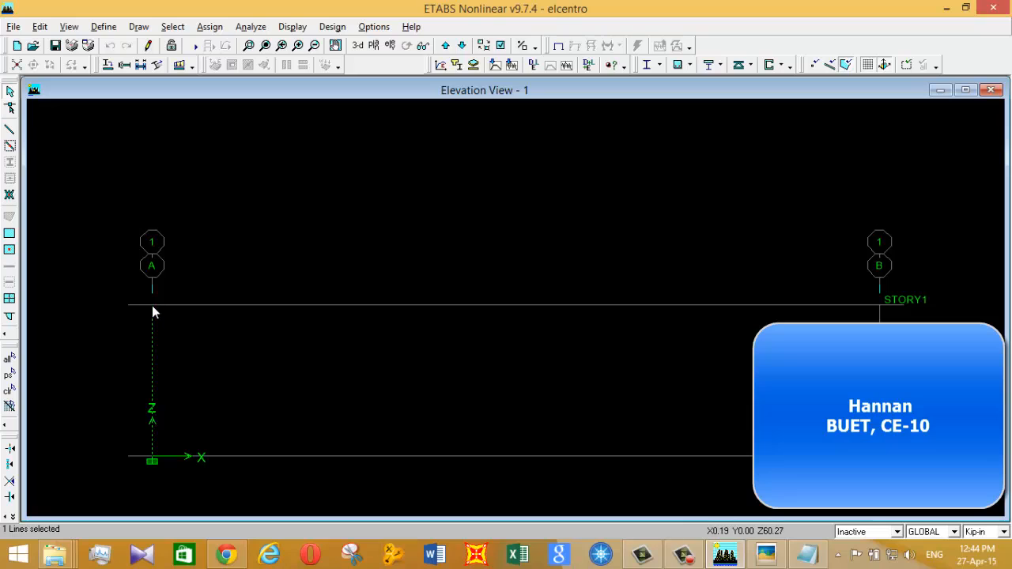
pyautogui.click(152, 307)
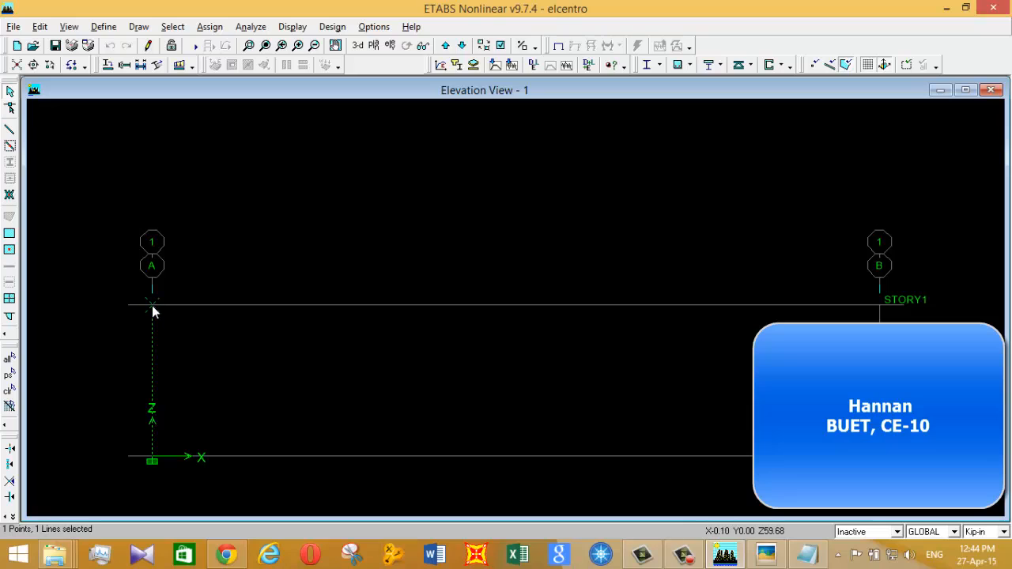
pyautogui.click(152, 348)
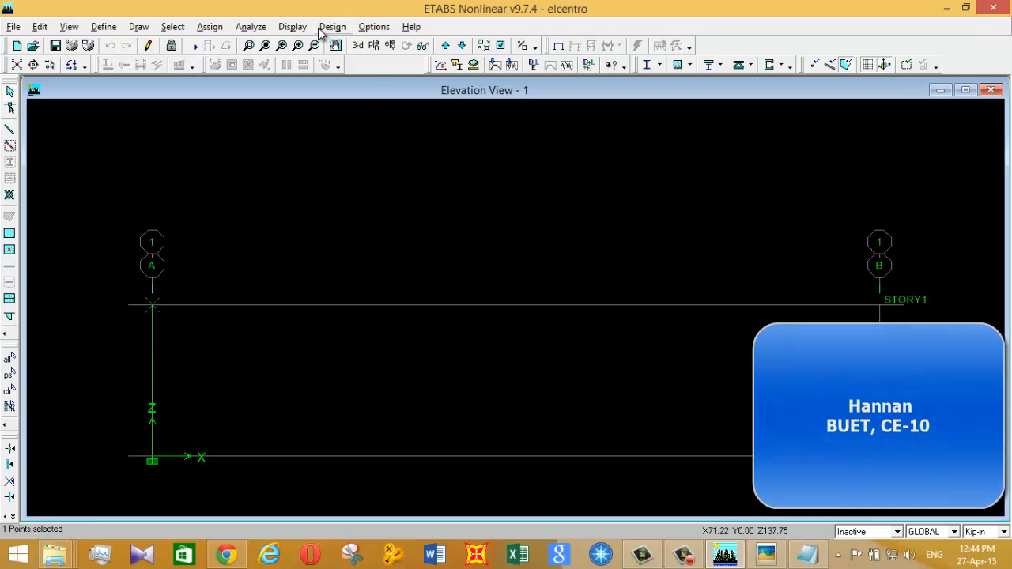
pyautogui.click(227, 29)
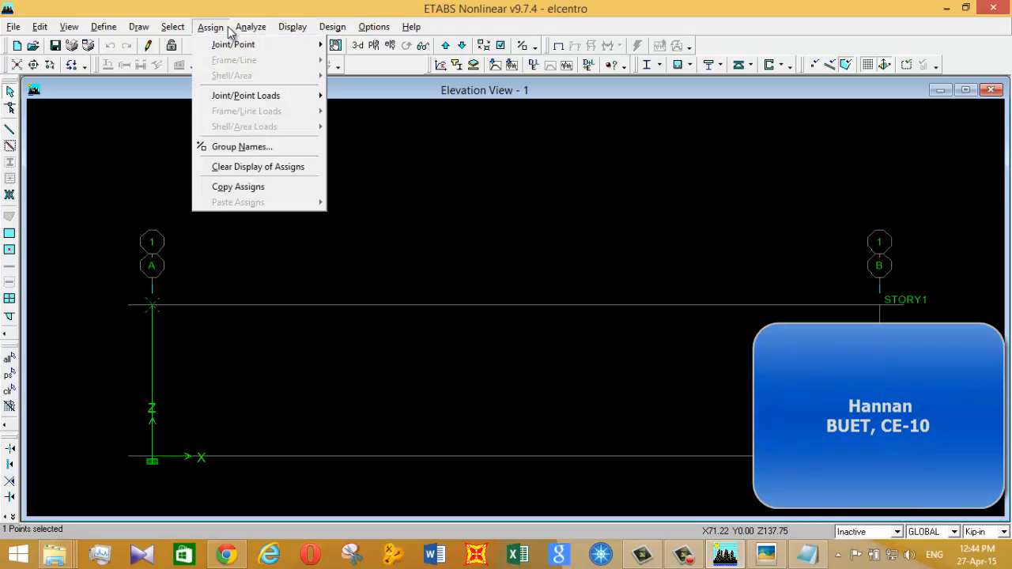
pyautogui.moveTo(215, 44)
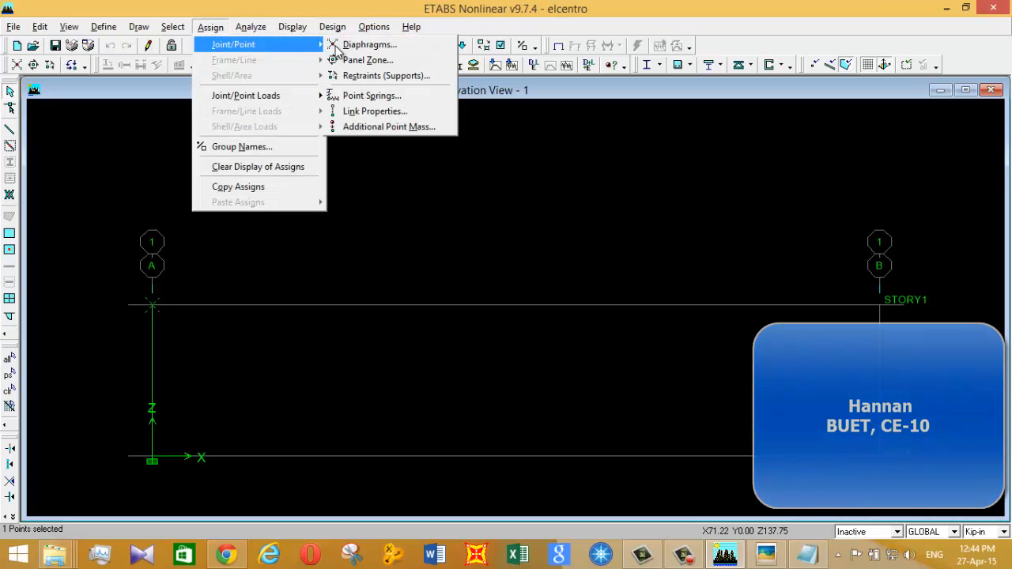
pyautogui.click(362, 128)
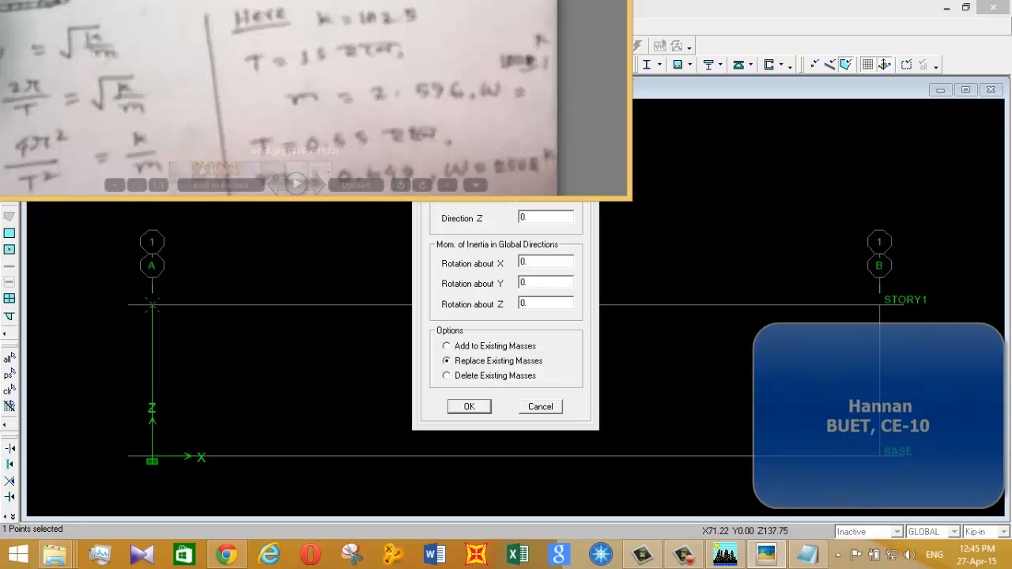
pyautogui.click(770, 548)
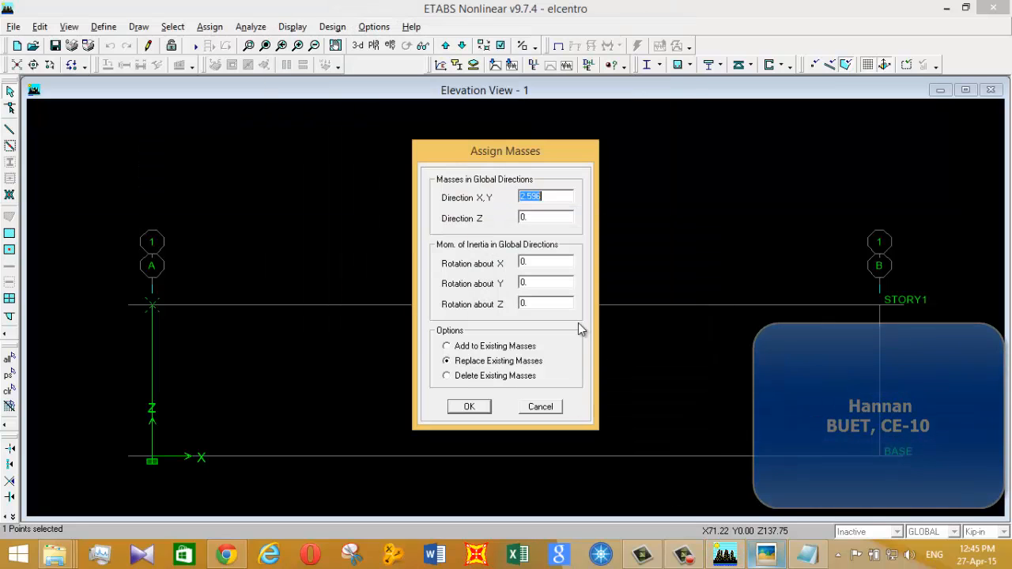
pyautogui.write('0.649')
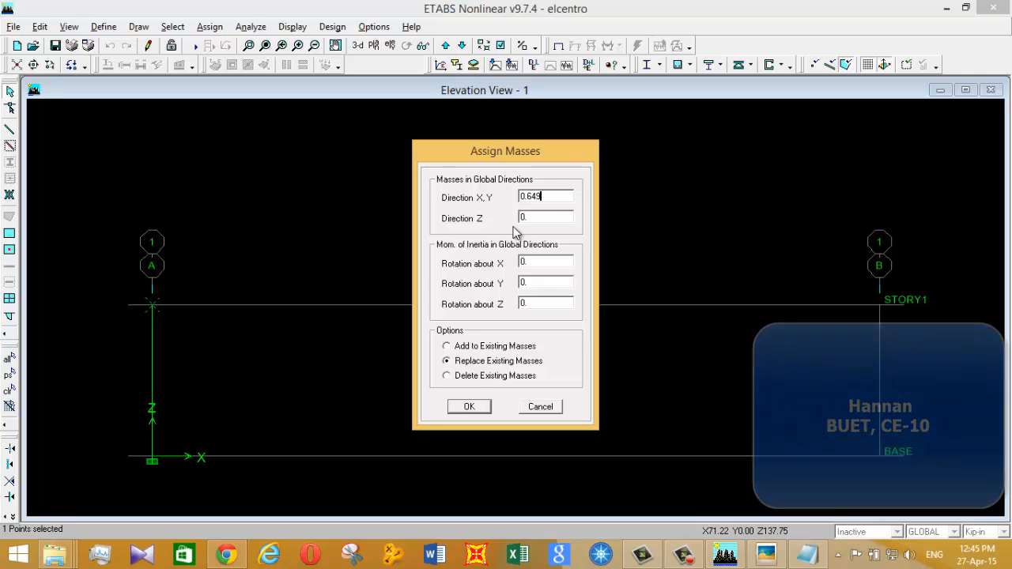
pyautogui.click(472, 405)
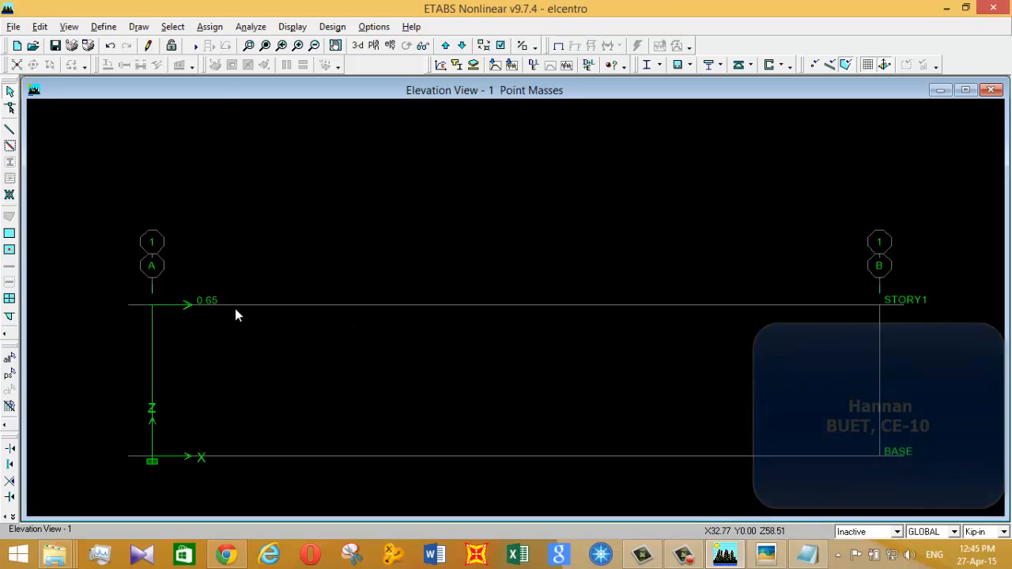
# - Run the analysis of the model with the revised point mass
pyautogui.click(197, 46)
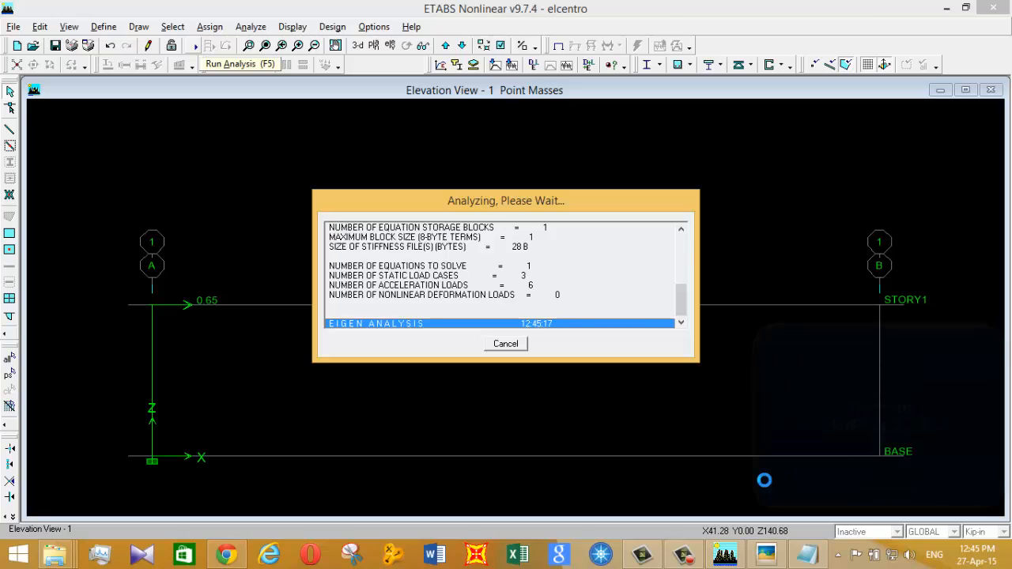
pyautogui.click(701, 557)
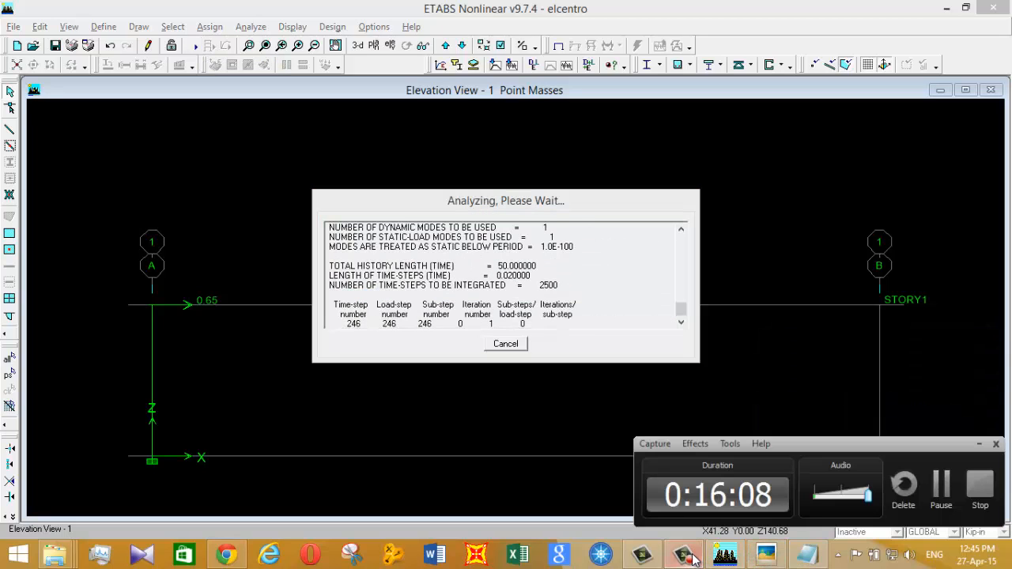
pyautogui.click(944, 492)
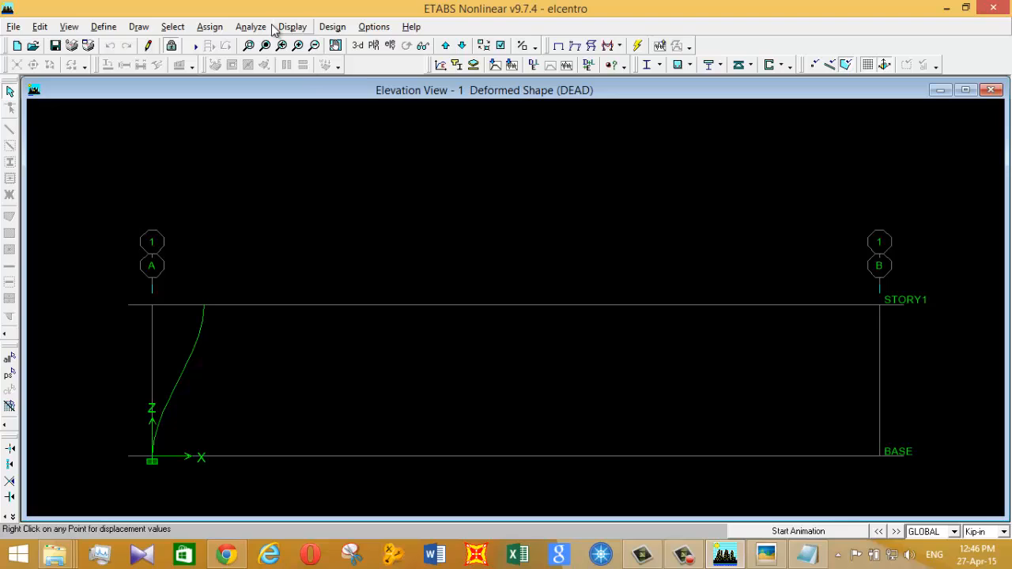
# - Display the mode 1 shape with automatic scaling and compare its period with the handwritten calculation in sdof.jpg
pyautogui.click(333, 26)
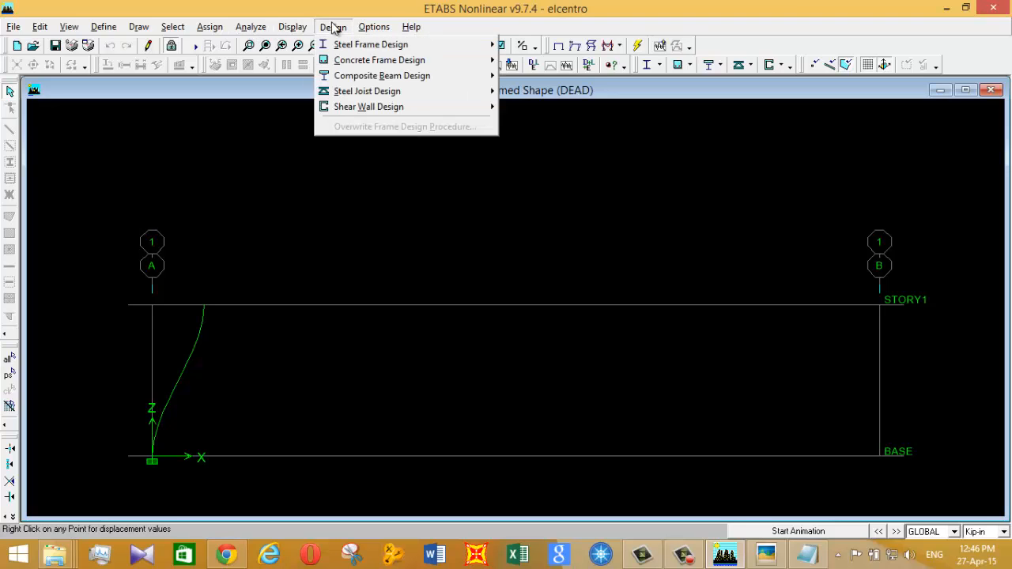
pyautogui.moveTo(291, 28)
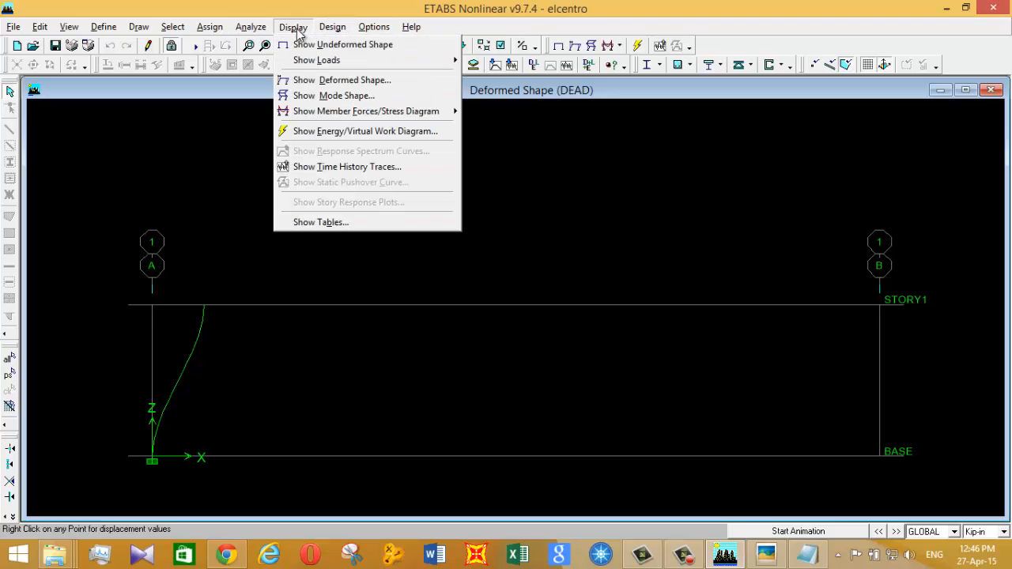
pyautogui.click(322, 96)
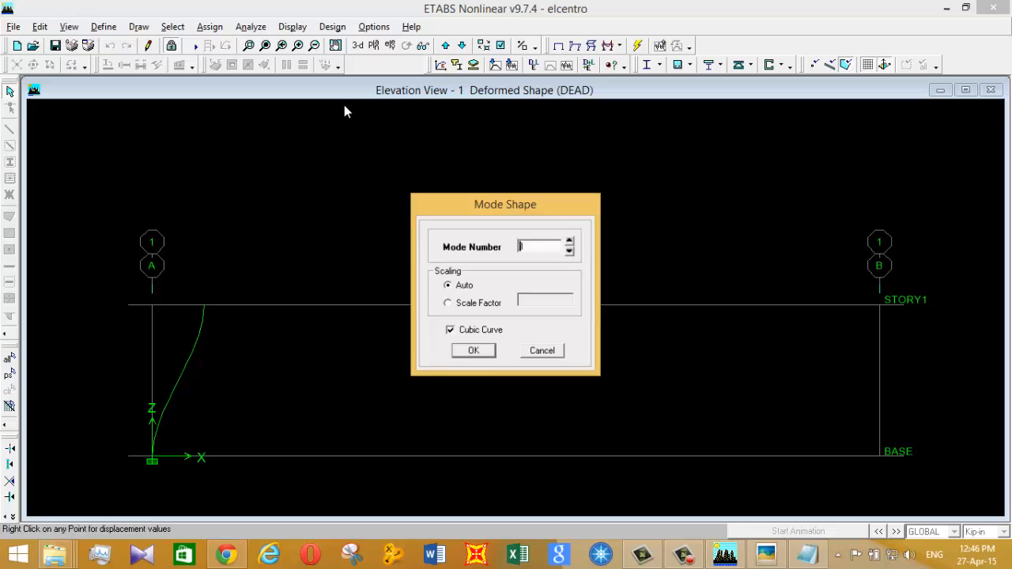
pyautogui.click(474, 351)
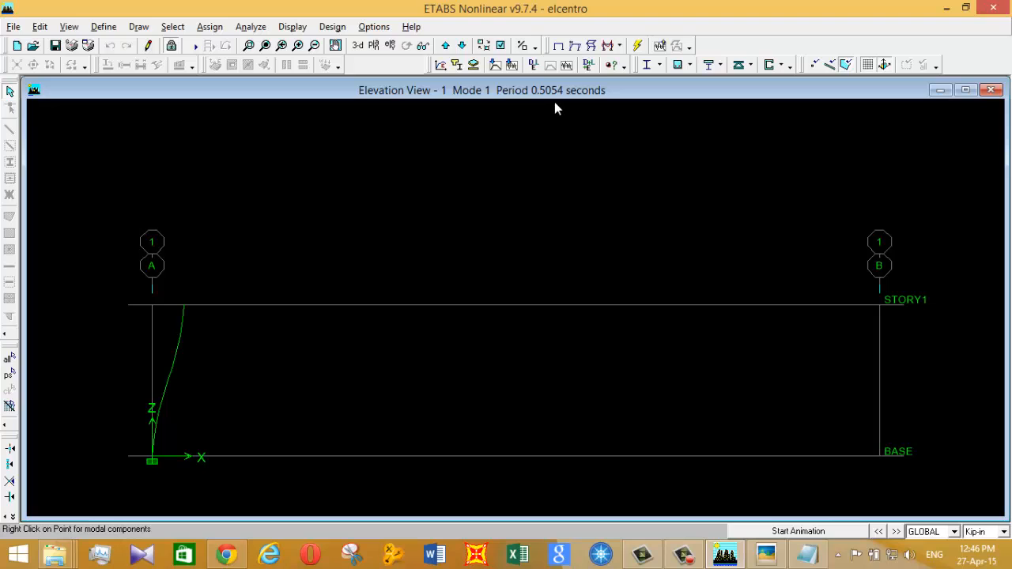
pyautogui.click(767, 557)
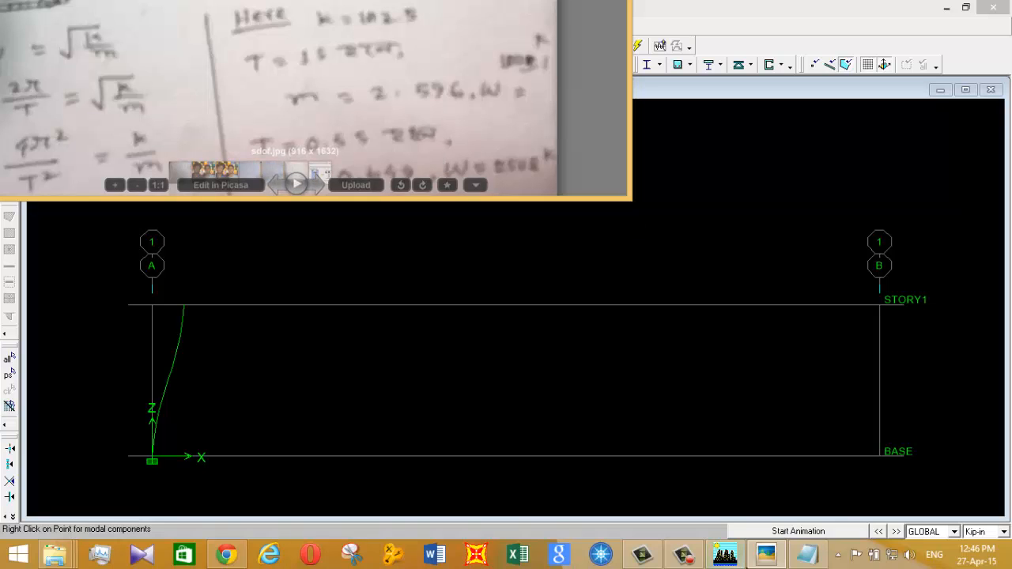
pyautogui.click(767, 558)
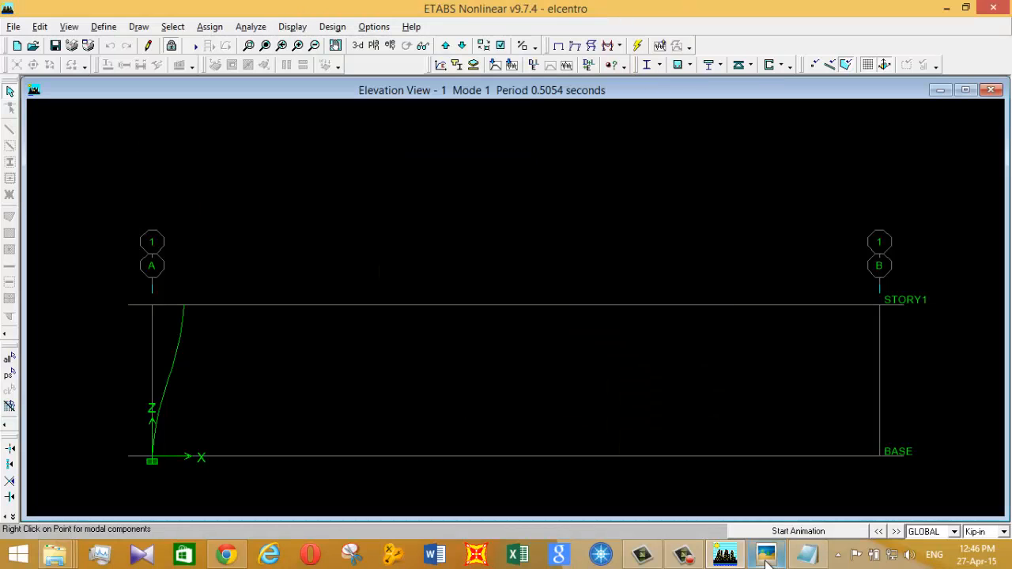